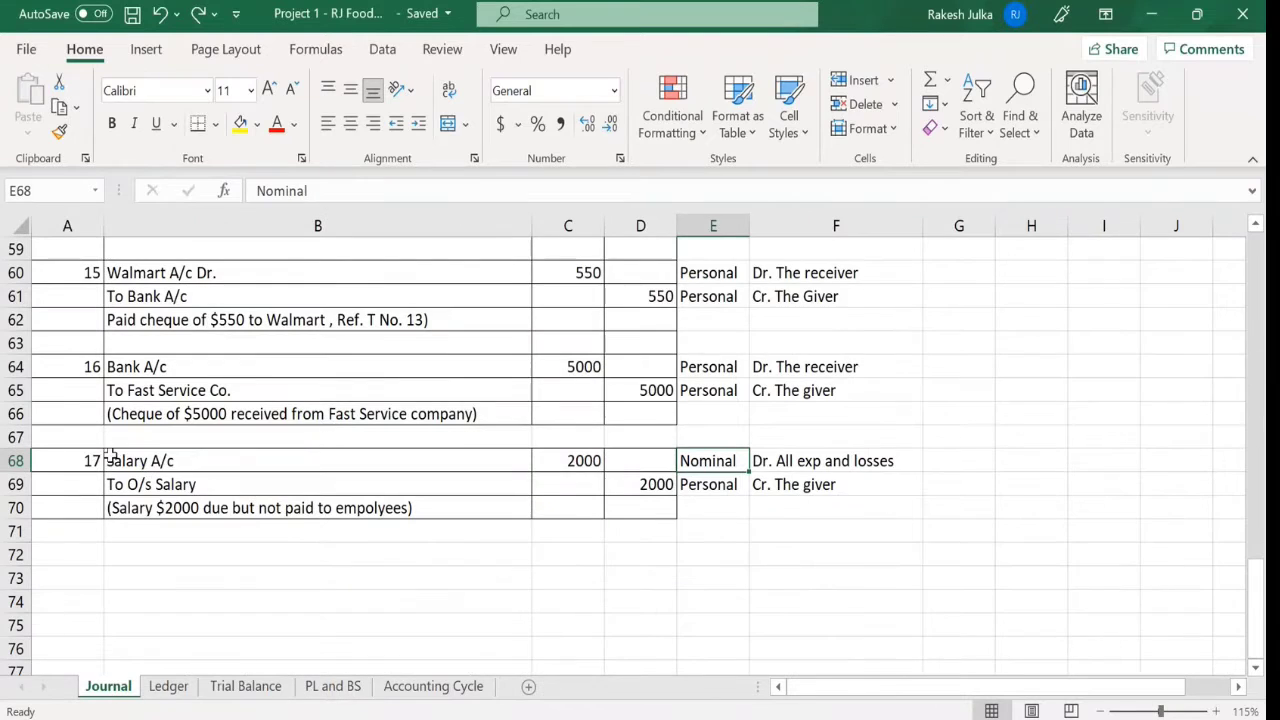
- Review entry 17's O/s Salary 2000 lines against the Salary figure on the PL and BS sheet
{"action": "left_click_drag", "start_coordinate": [91, 460], "coordinate": [651, 516]}
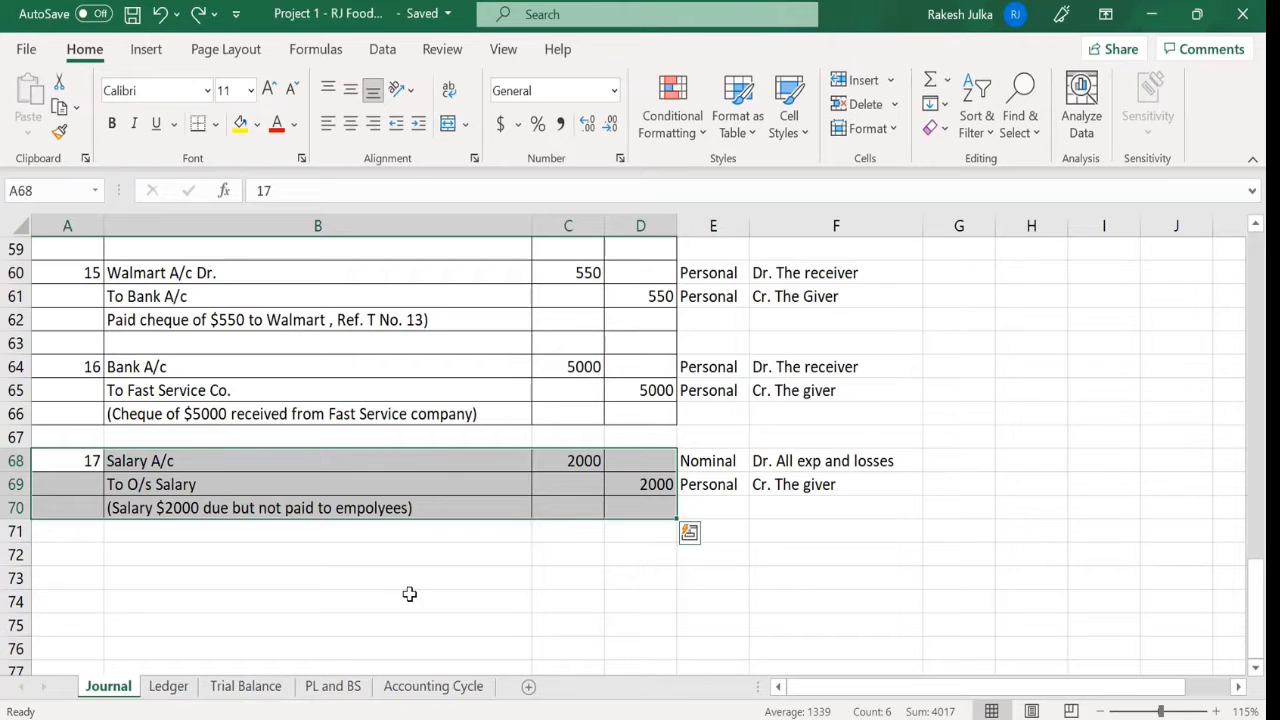
{"action": "left_click", "coordinate": [243, 461]}
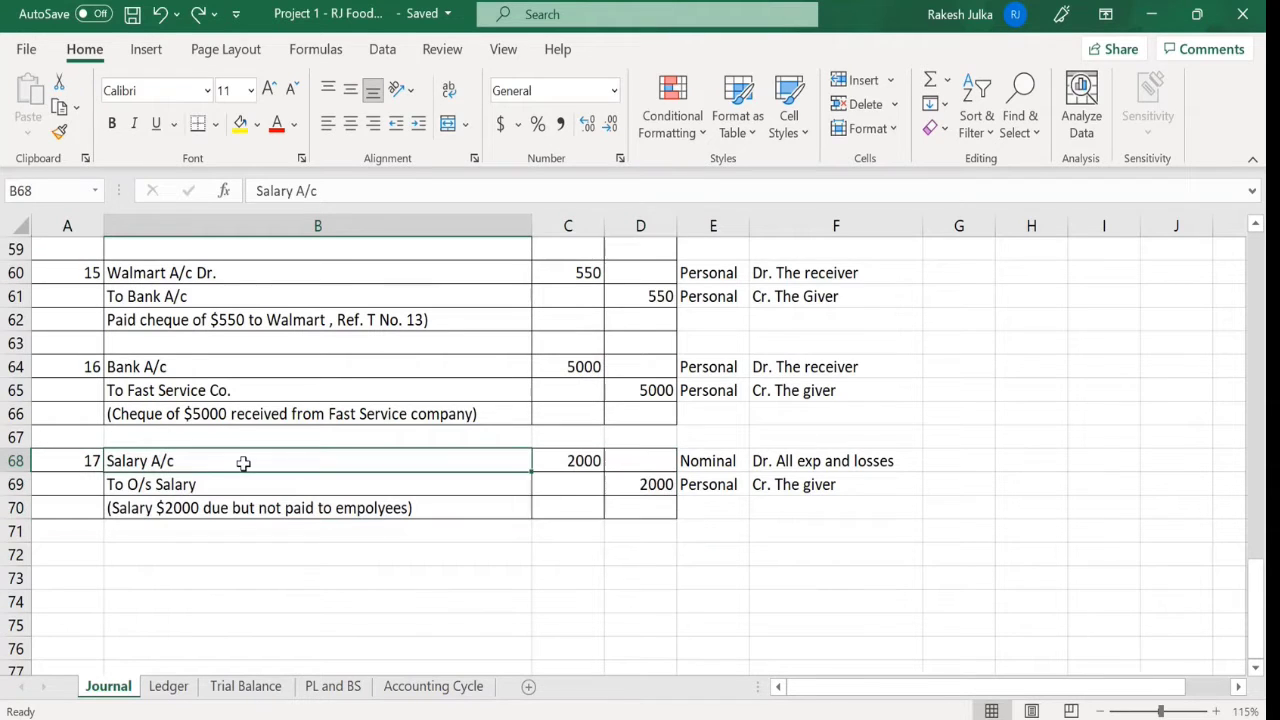
{"action": "left_click", "coordinate": [333, 686]}
{"action": "left_click", "coordinate": [126, 368]}
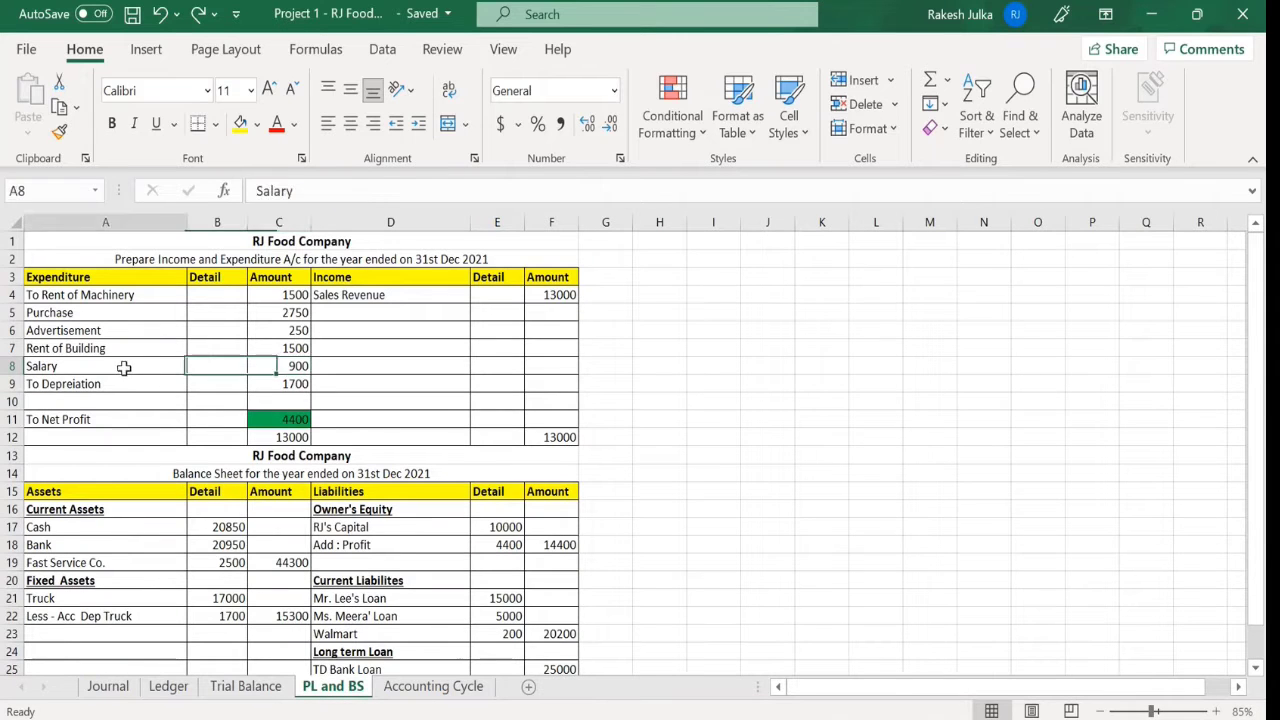
{"action": "left_click", "coordinate": [292, 367]}
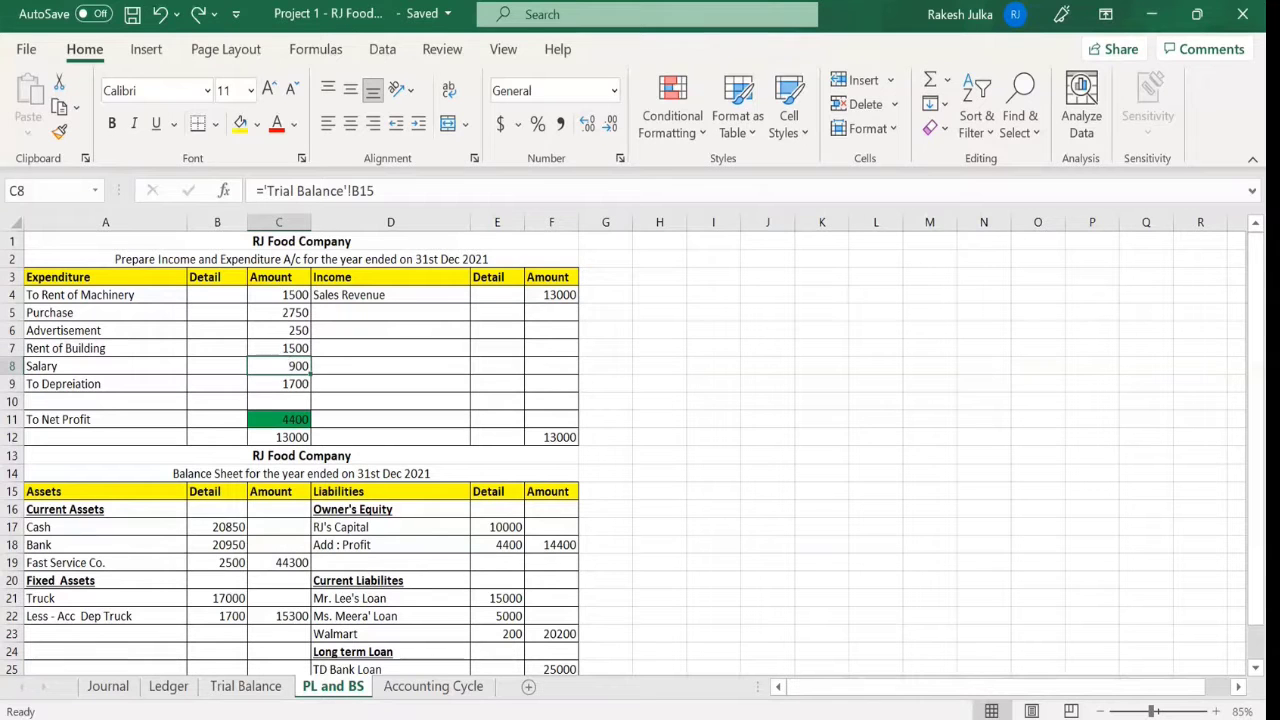
{"action": "left_click", "coordinate": [112, 690]}
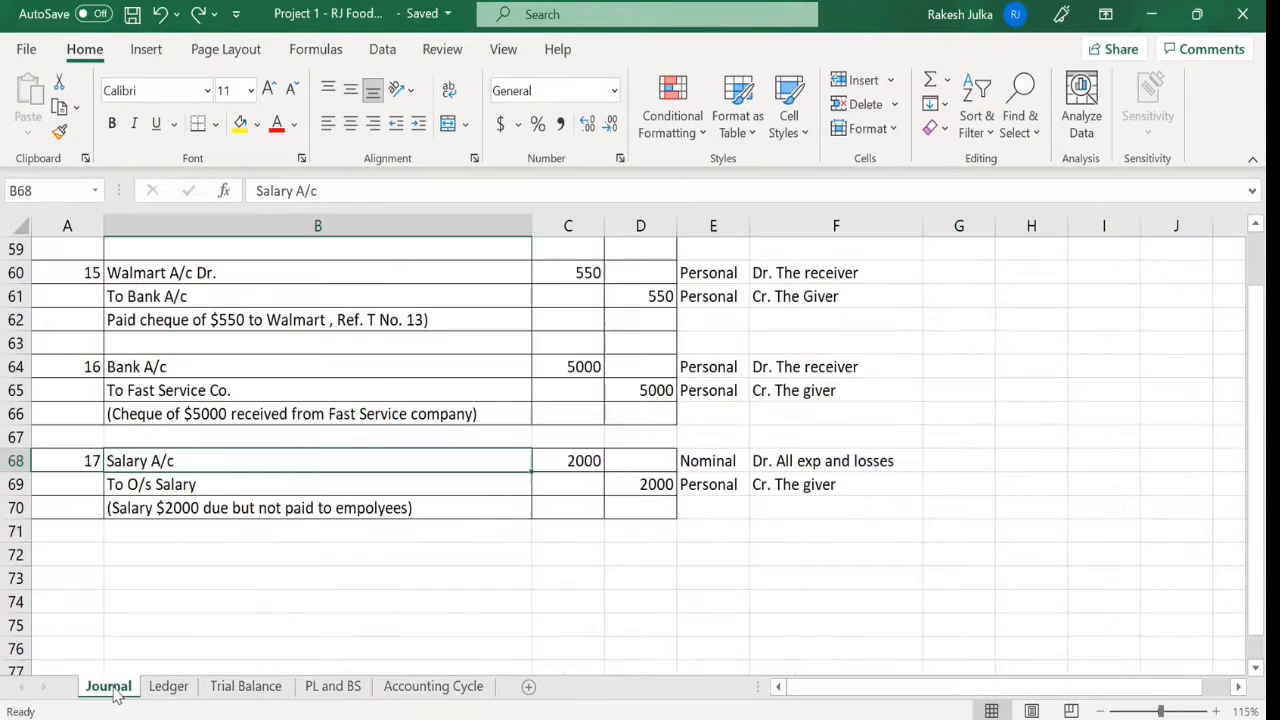
{"action": "left_click", "coordinate": [585, 460]}
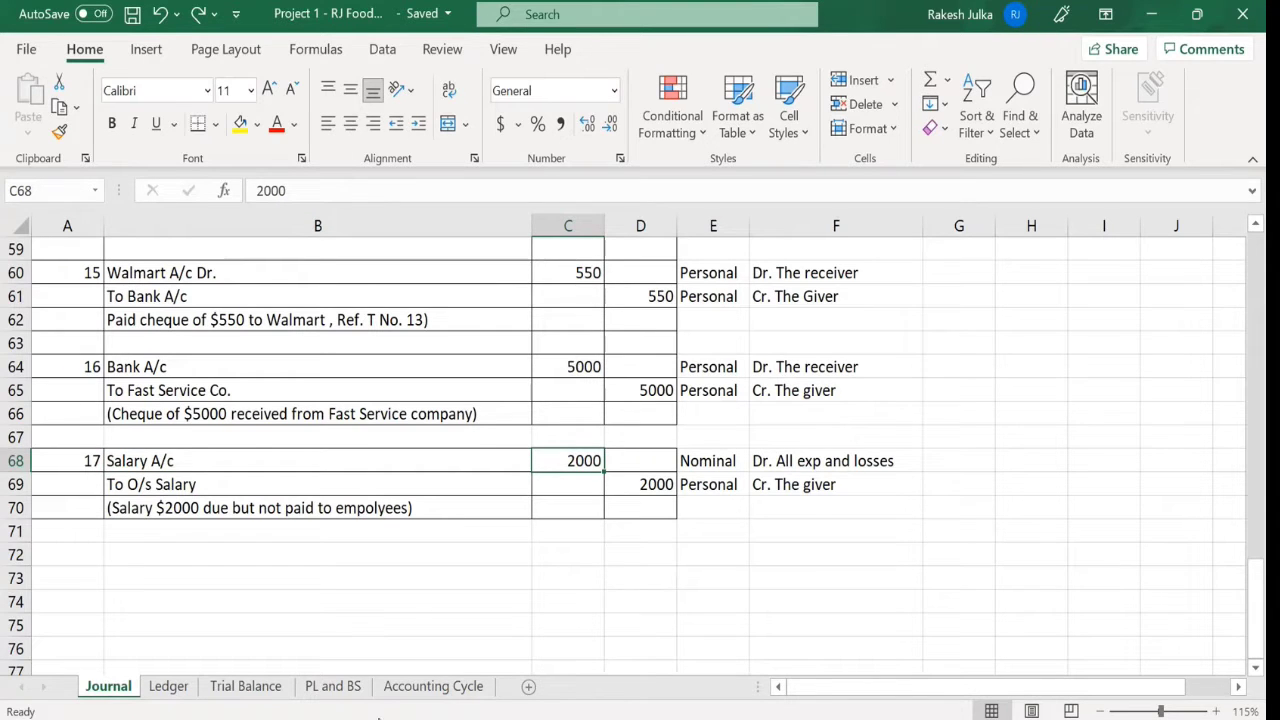
{"action": "left_click", "coordinate": [352, 694]}
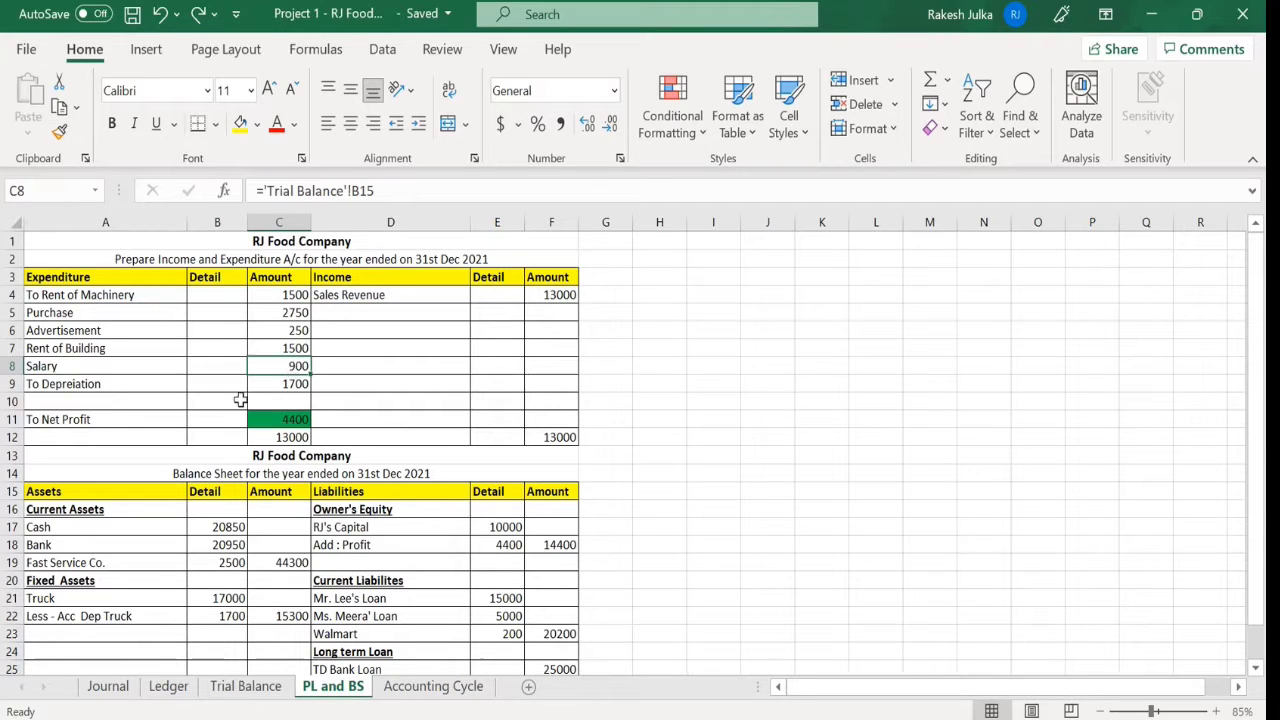
{"action": "left_click", "coordinate": [110, 689]}
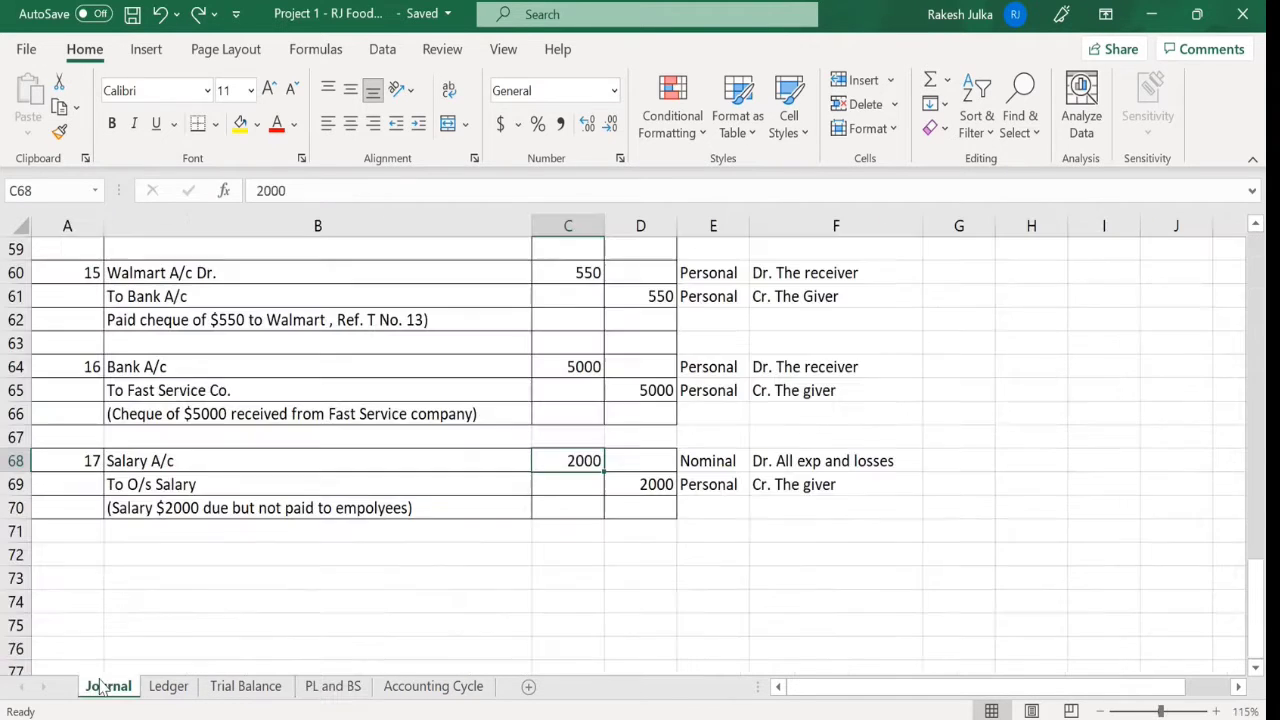
{"action": "left_click", "coordinate": [165, 484]}
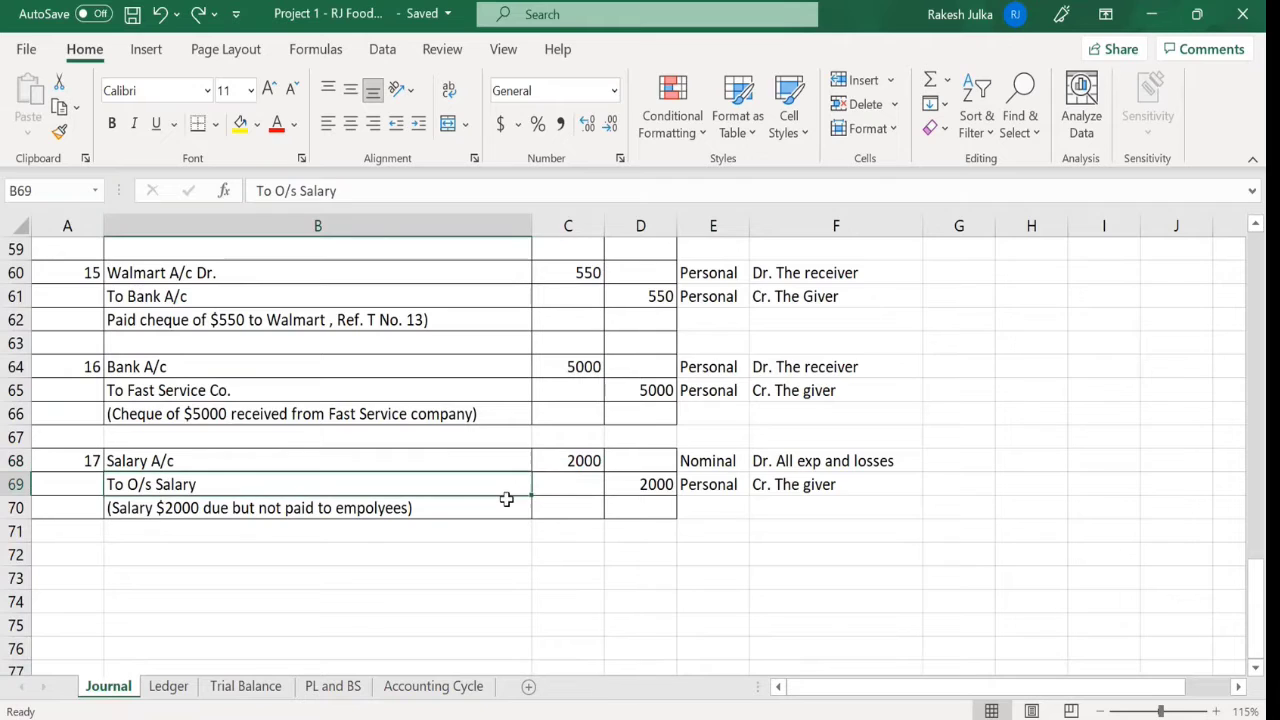
{"action": "left_click", "coordinate": [654, 487]}
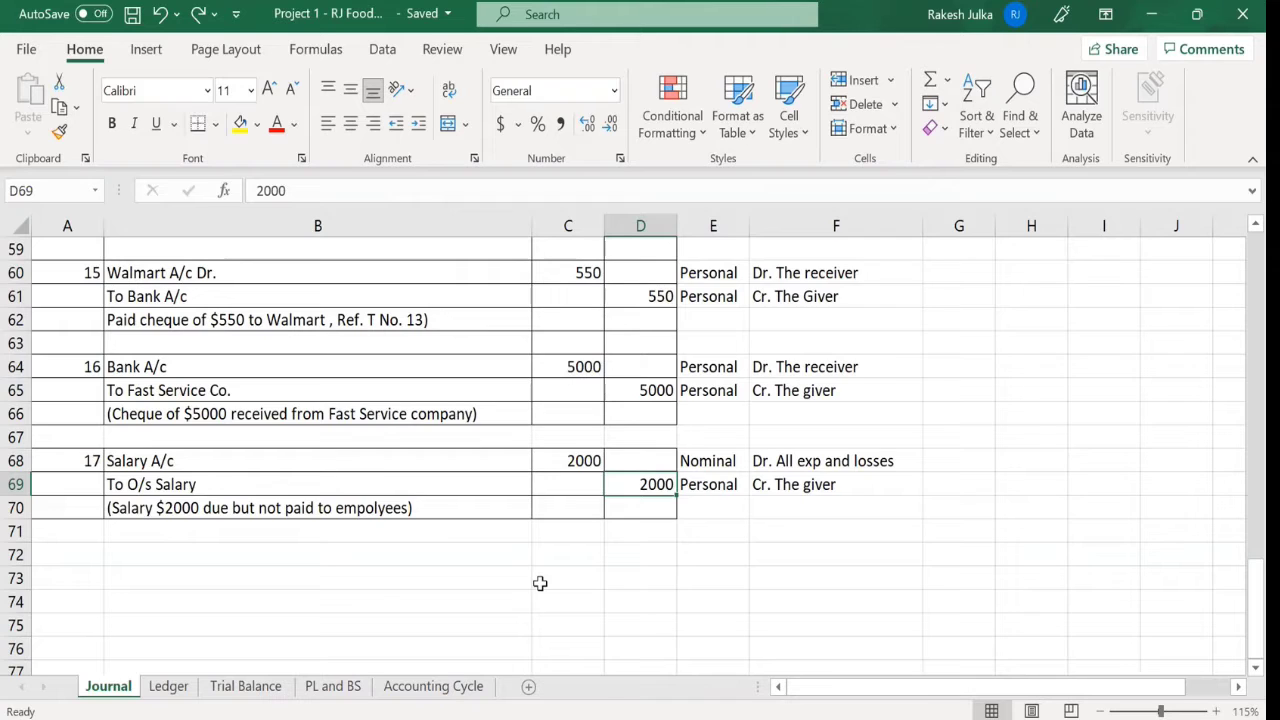
{"action": "left_click", "coordinate": [243, 490]}
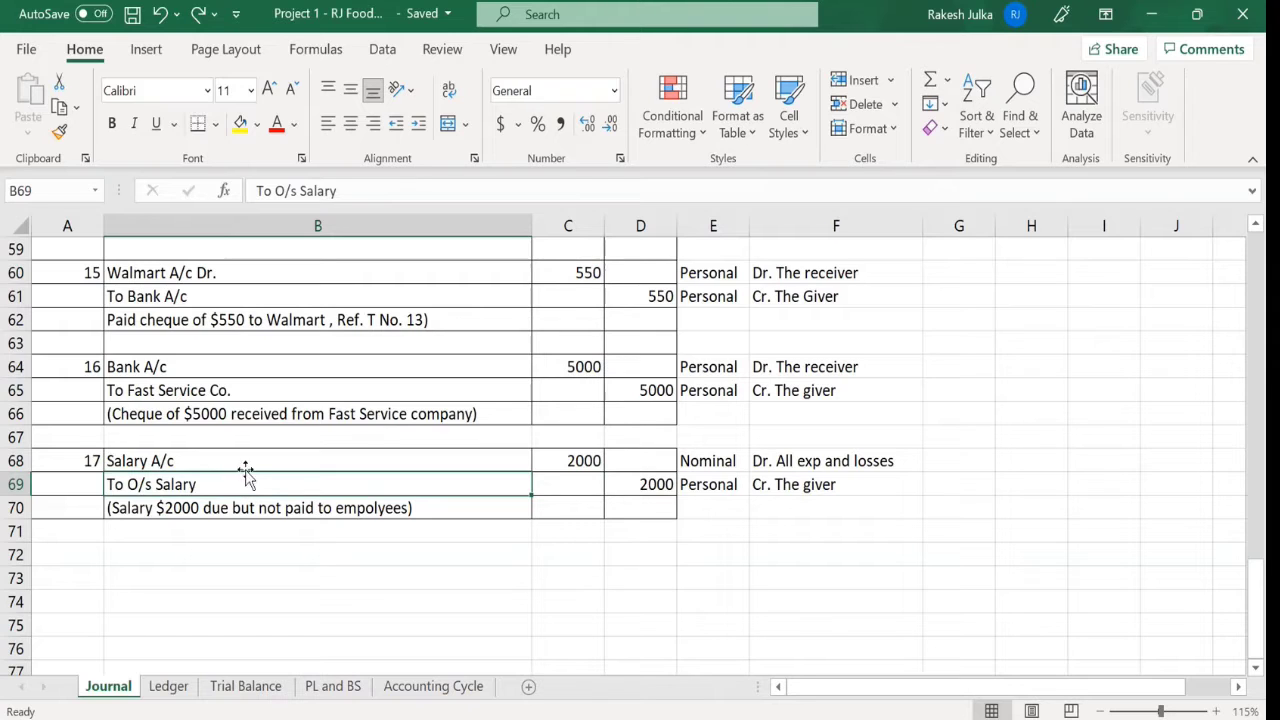
{"action": "left_click", "coordinate": [68, 456]}
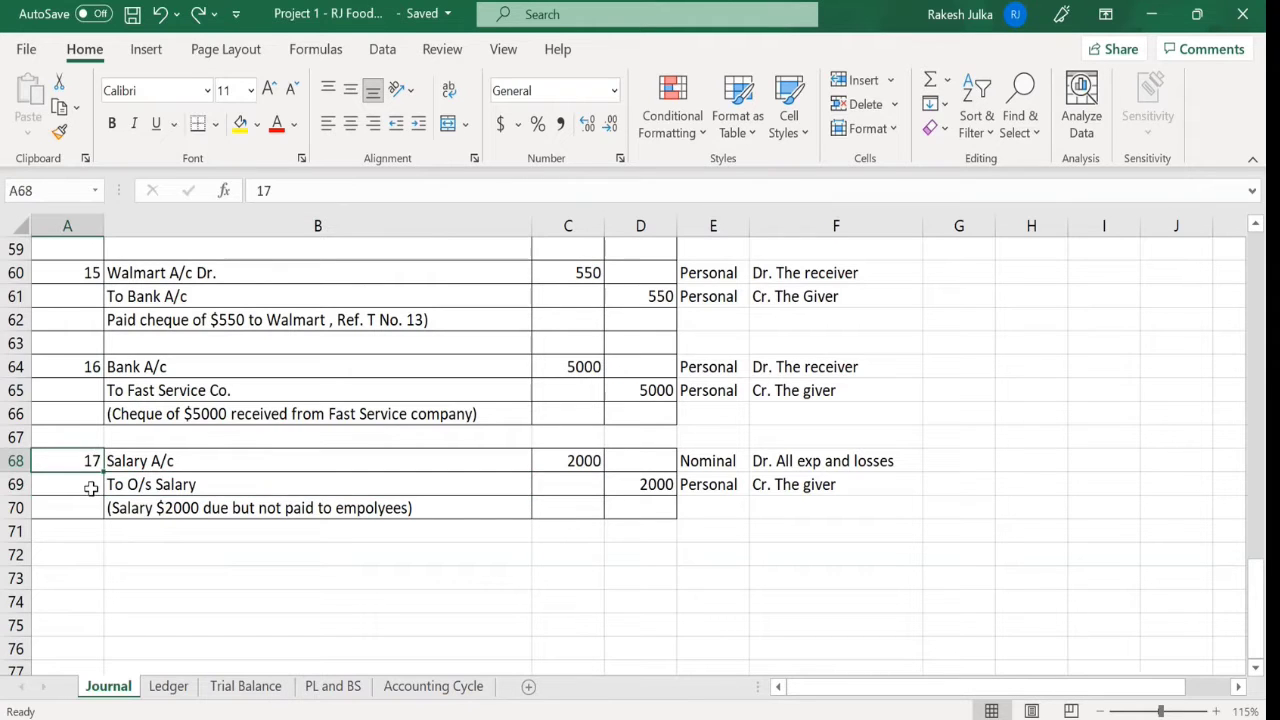
- Number entry 18 in A72 and add the narration '(Rent of building $1200 due but not paid)'
{"action": "left_click", "coordinate": [85, 556]}
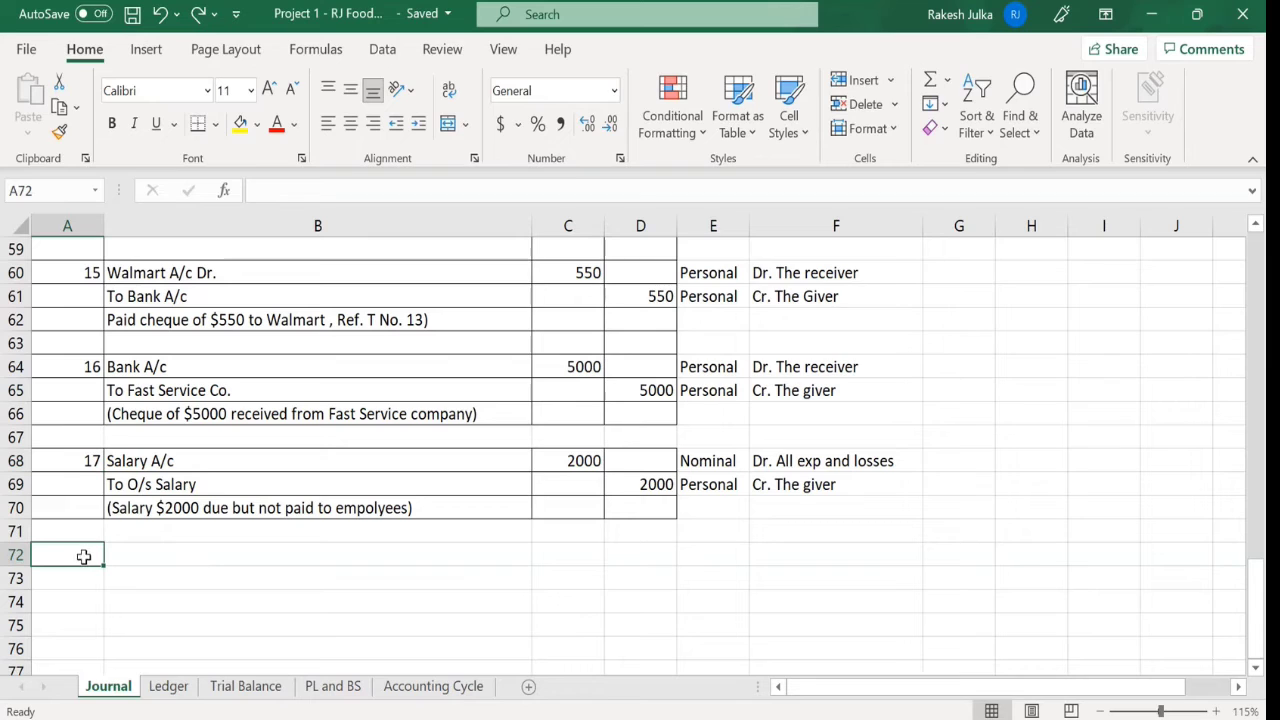
{"action": "type", "text": "18"}
{"action": "key", "text": "Return"}
{"action": "key", "text": "Return"}
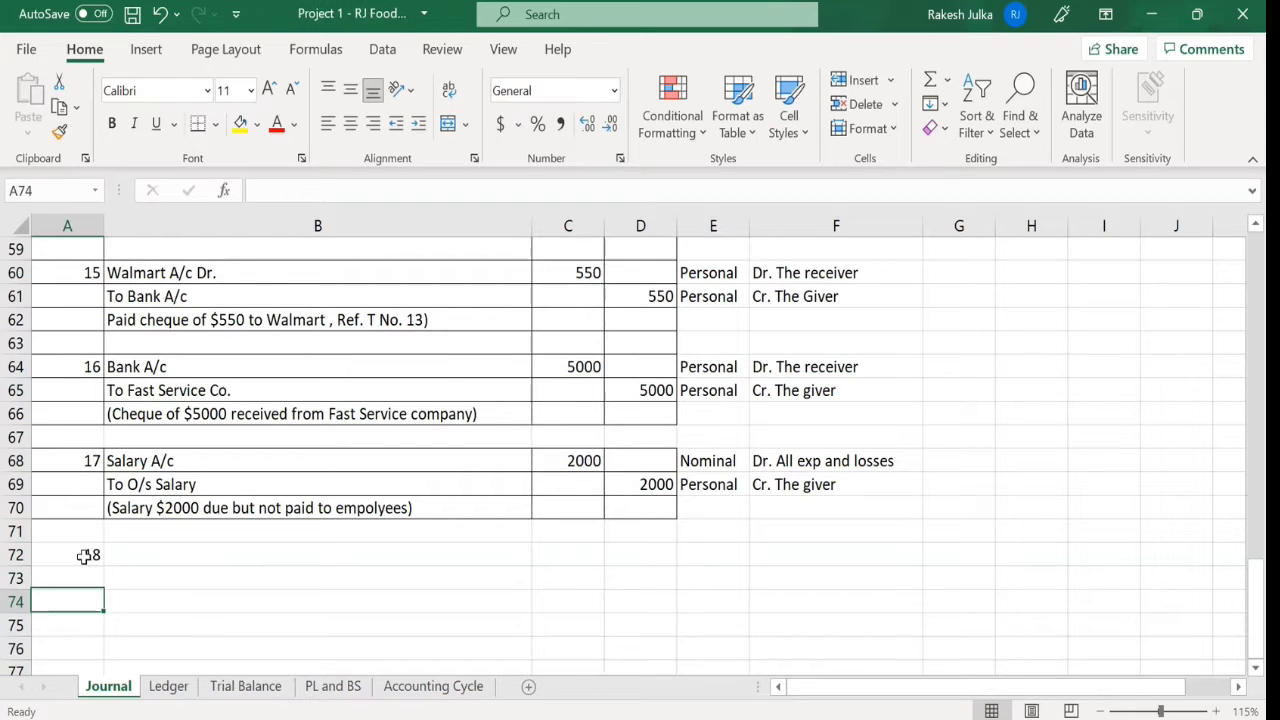
{"action": "key", "text": "Right"}
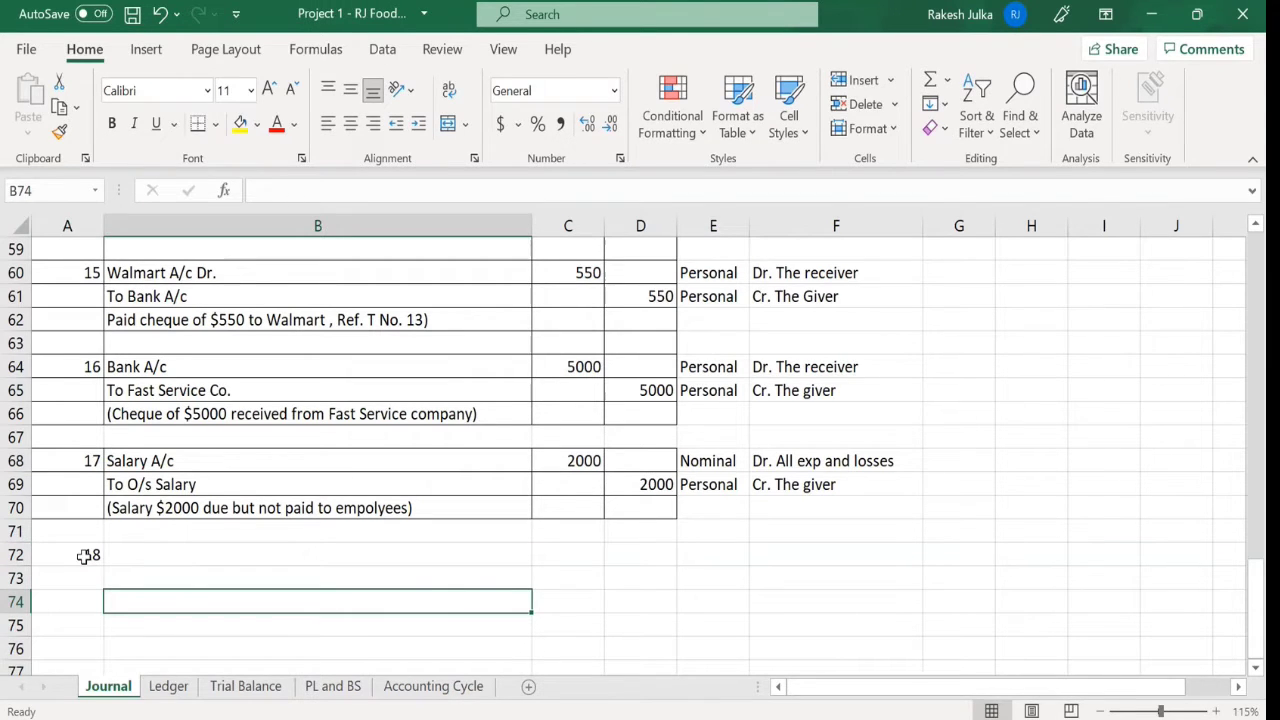
{"action": "type", "text": "(RE"}
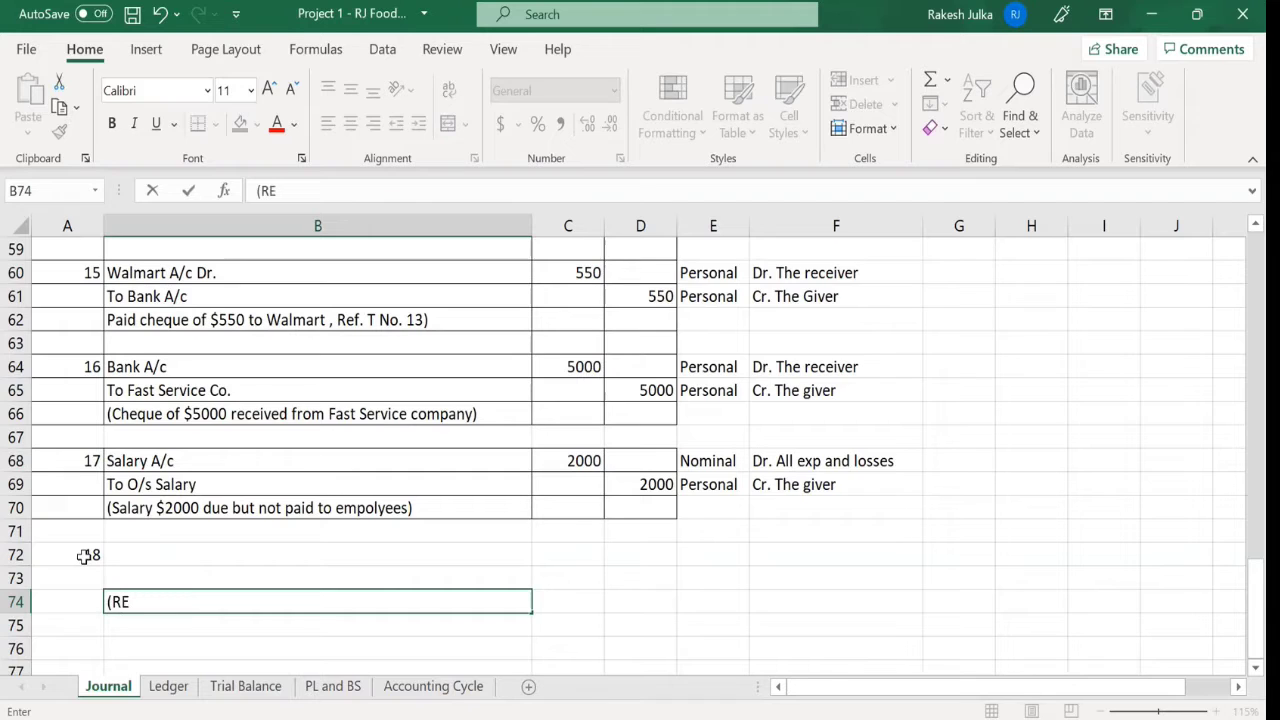
{"action": "key", "text": "BackSpace"}
{"action": "type", "text": "ent of bu"}
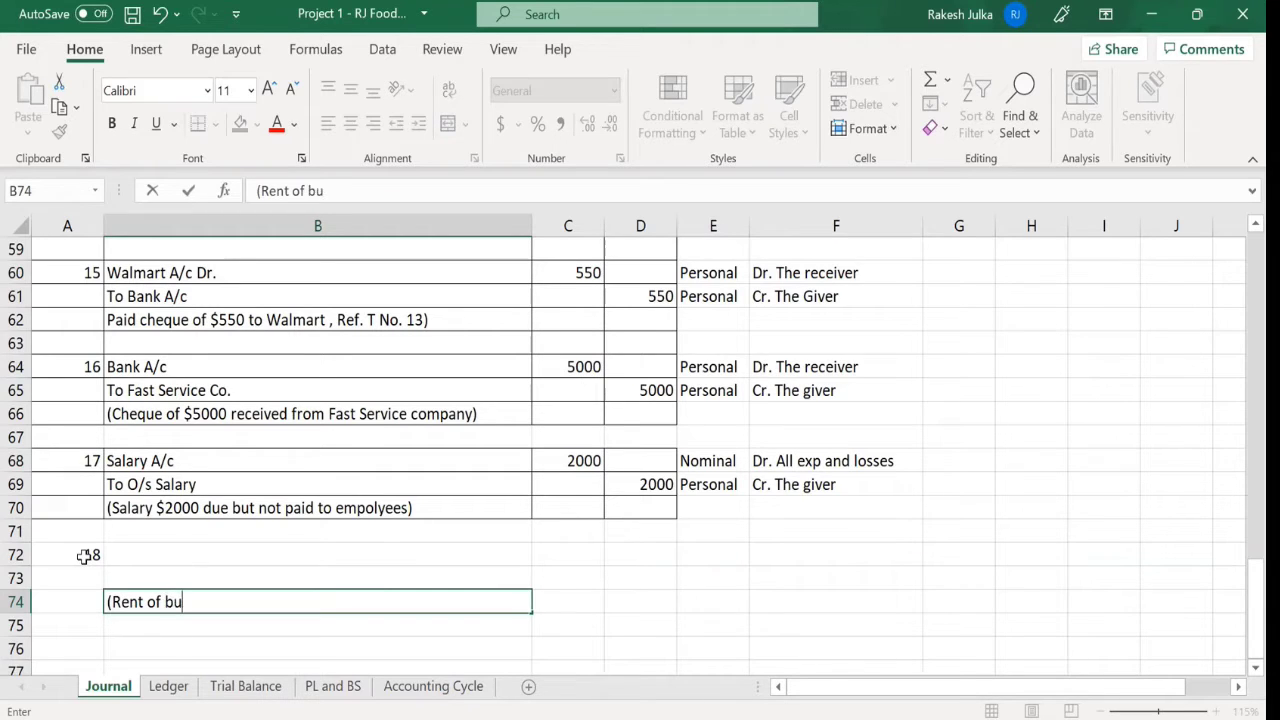
{"action": "type", "text": "ilding $1200"}
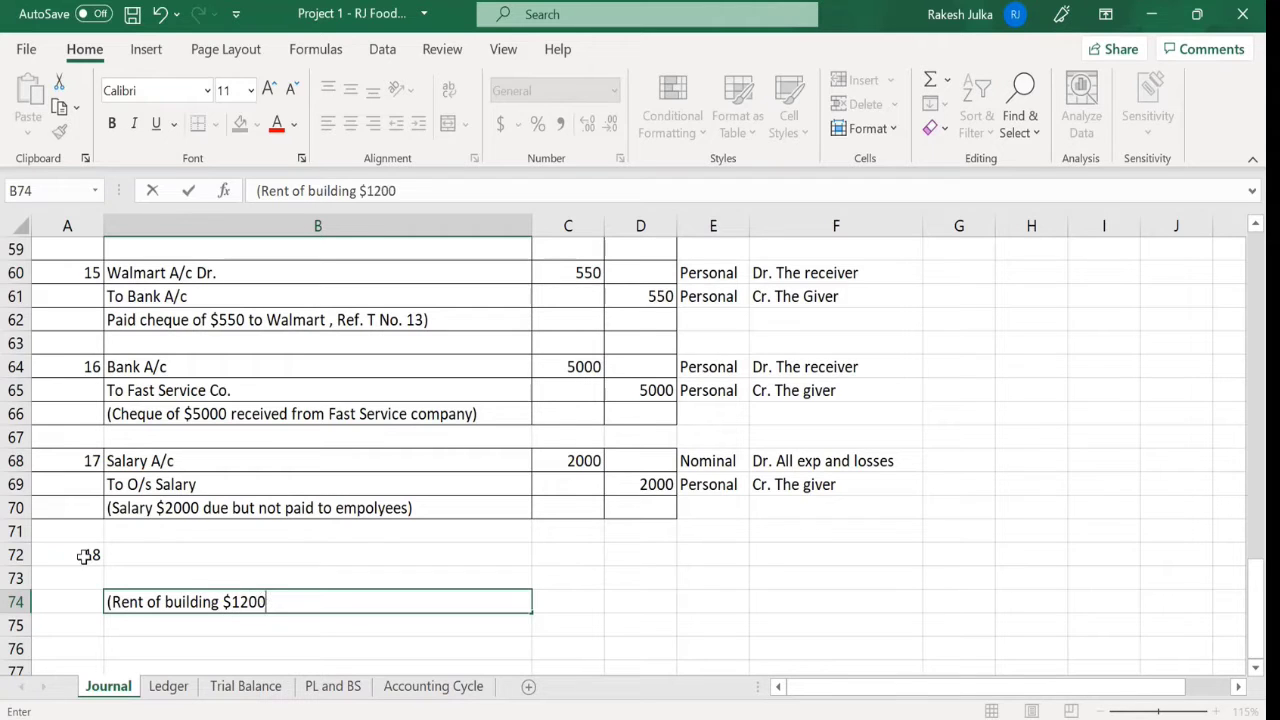
{"action": "type", "text": " due but not pau"}
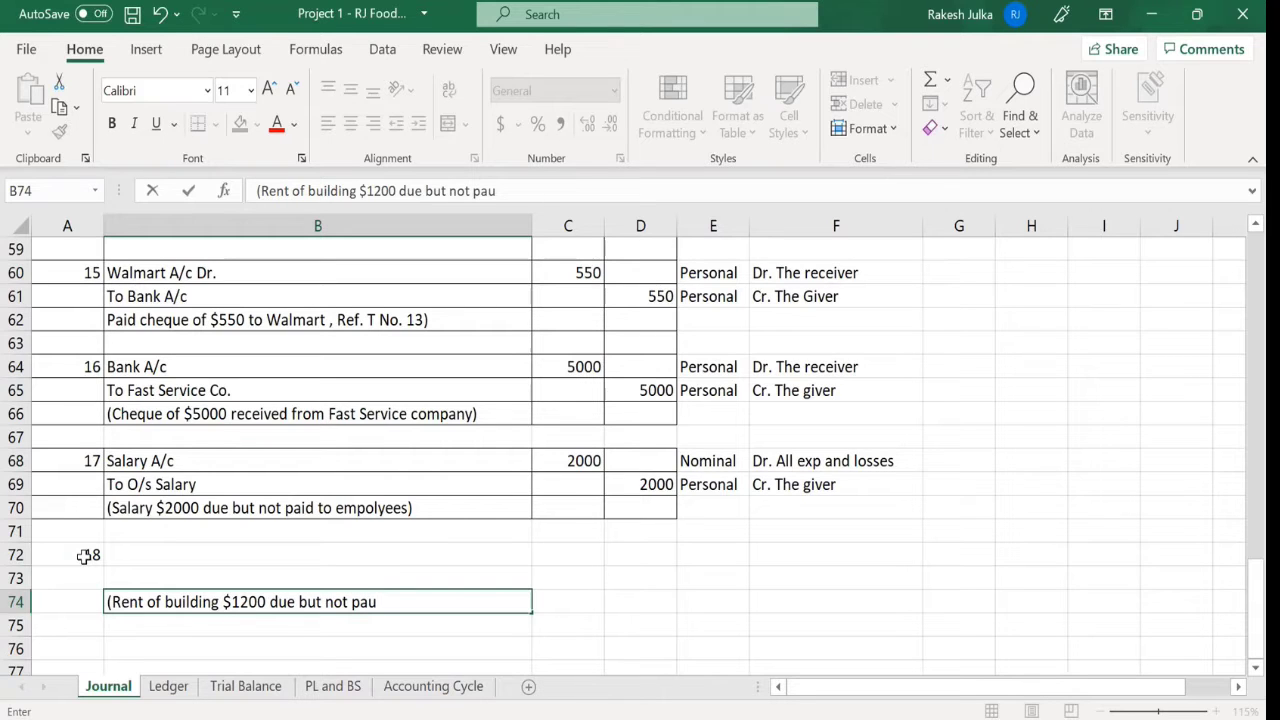
{"action": "key", "text": "BackSpace"}
{"action": "type", "text": "id)"}
{"action": "key", "text": "Return"}
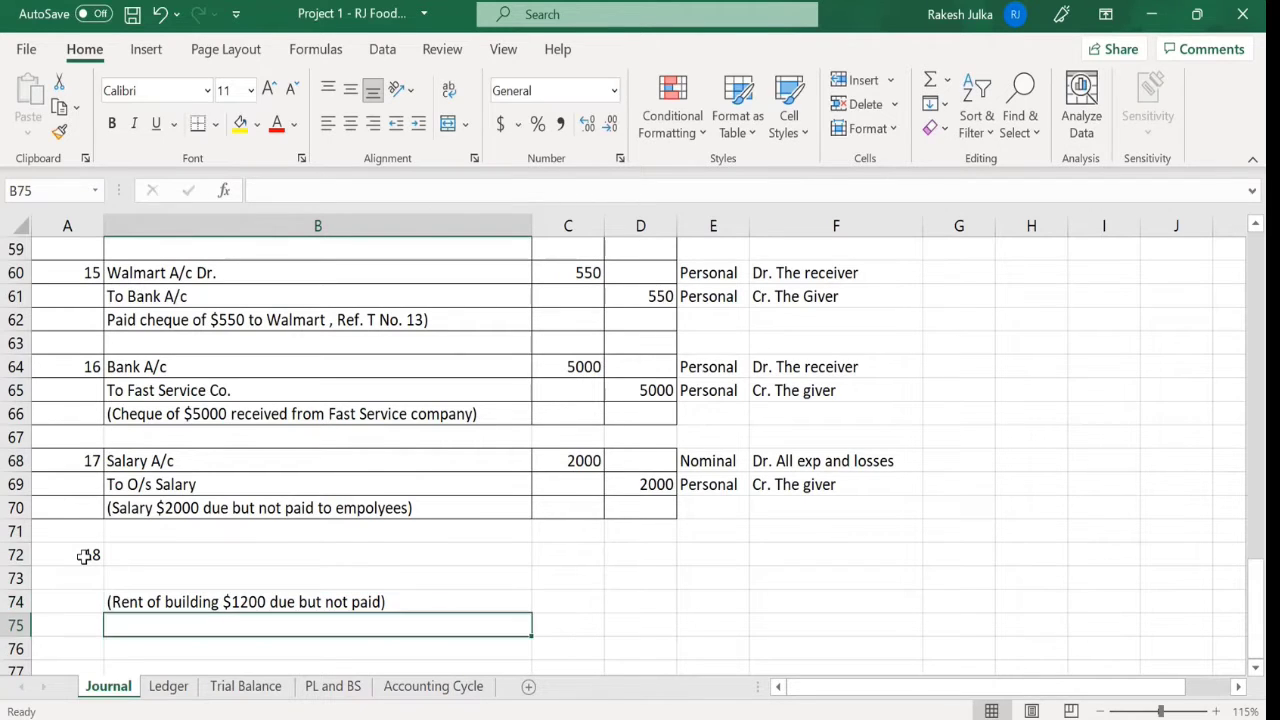
- Debit Rent of building 1200 in row 72 and credit To O/s Rent of building 1200 in row 73
{"action": "key", "text": "Up"}
{"action": "key", "text": "Up"}
{"action": "key", "text": "Up"}
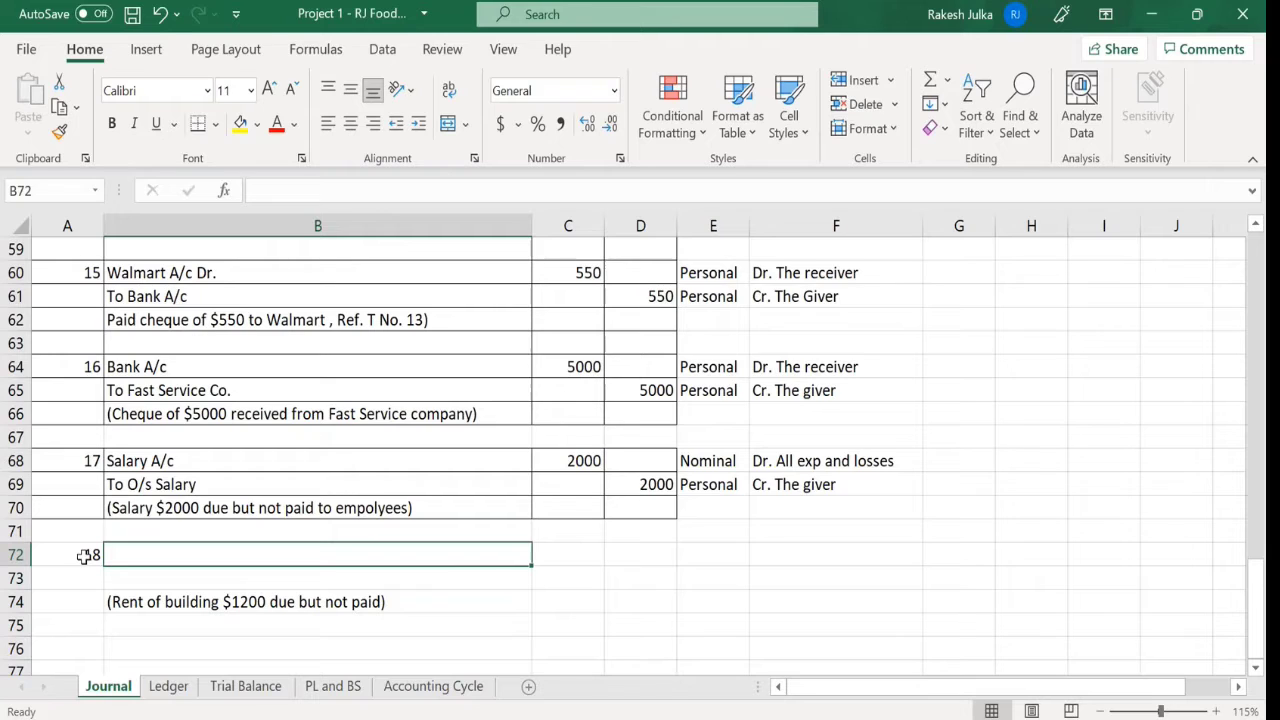
{"action": "type", "text": "RE"}
{"action": "key", "text": "BackSpace"}
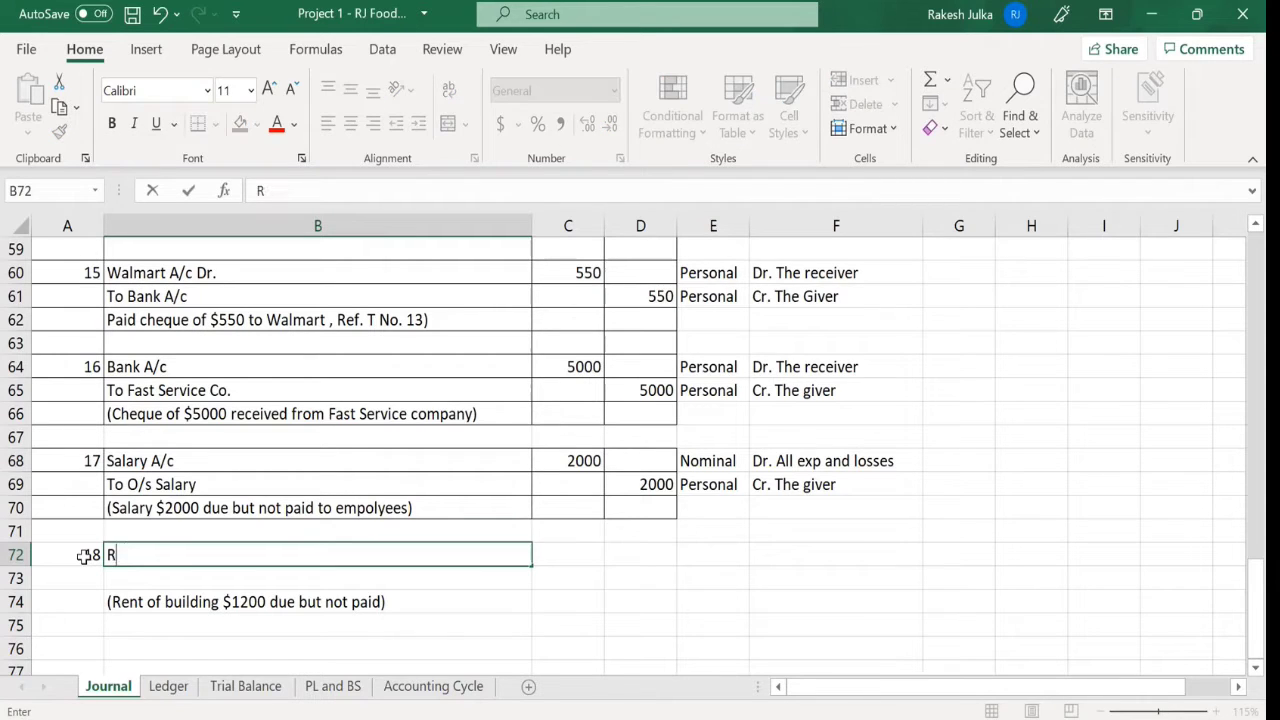
{"action": "type", "text": "ent of building"}
{"action": "key", "text": "Tab"}
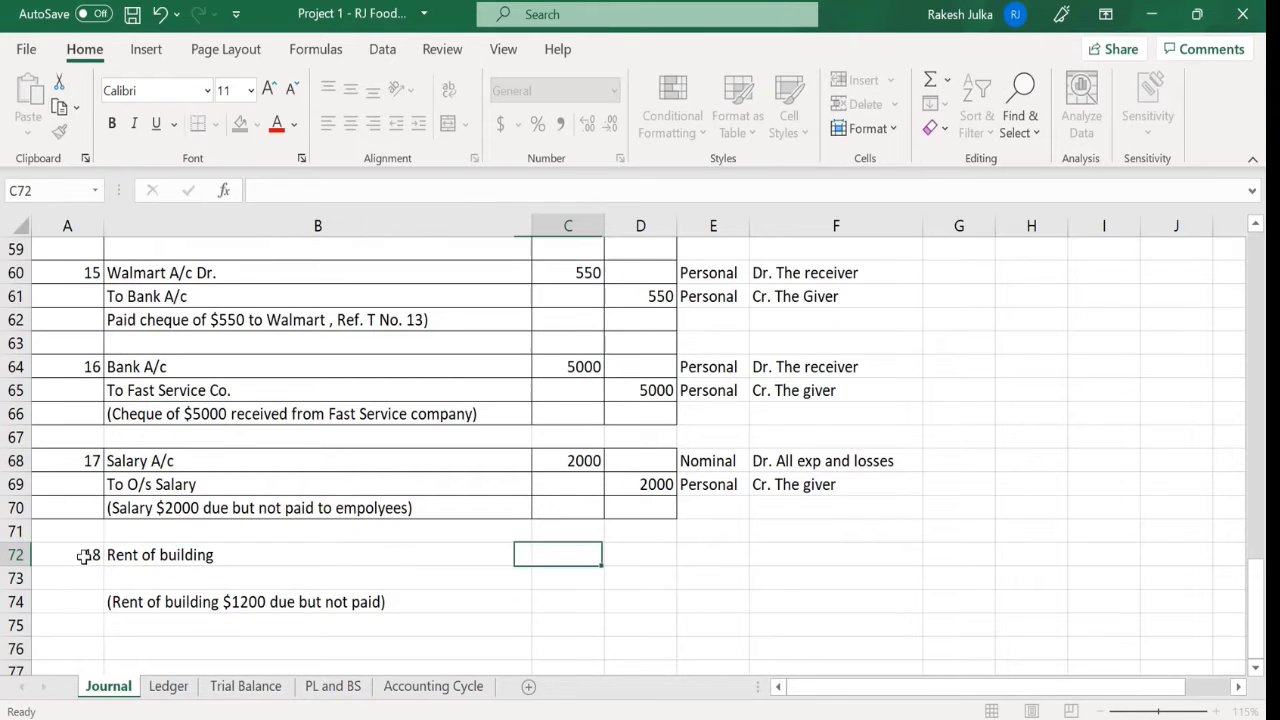
{"action": "type", "text": "1200"}
{"action": "key", "text": "Return"}
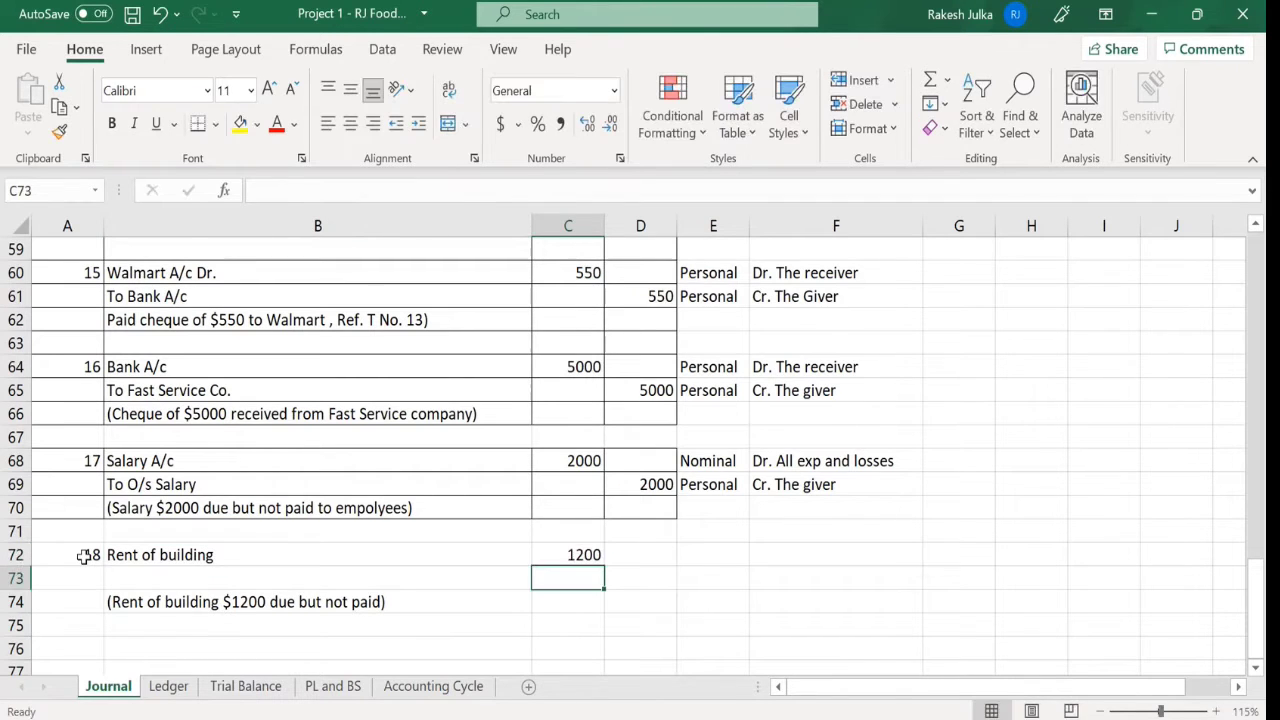
{"action": "key", "text": "Left"}
{"action": "type", "text": "To O"}
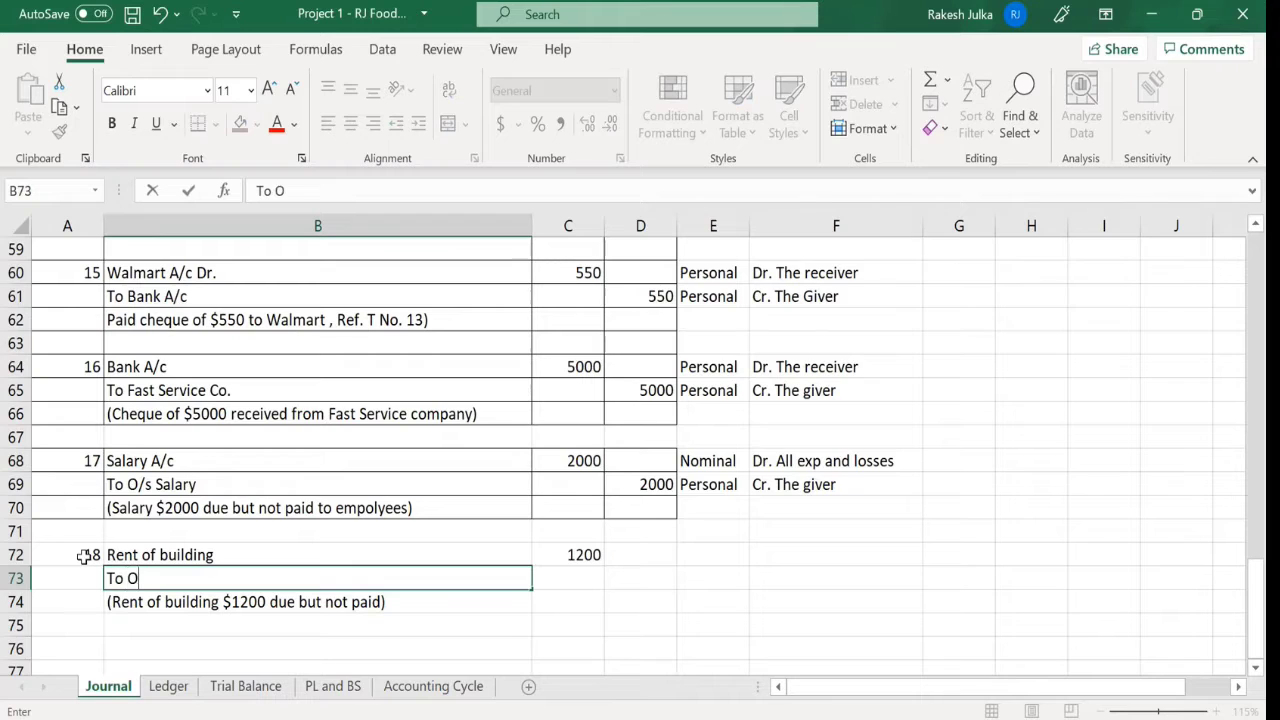
{"action": "type", "text": "/s Rent of building"}
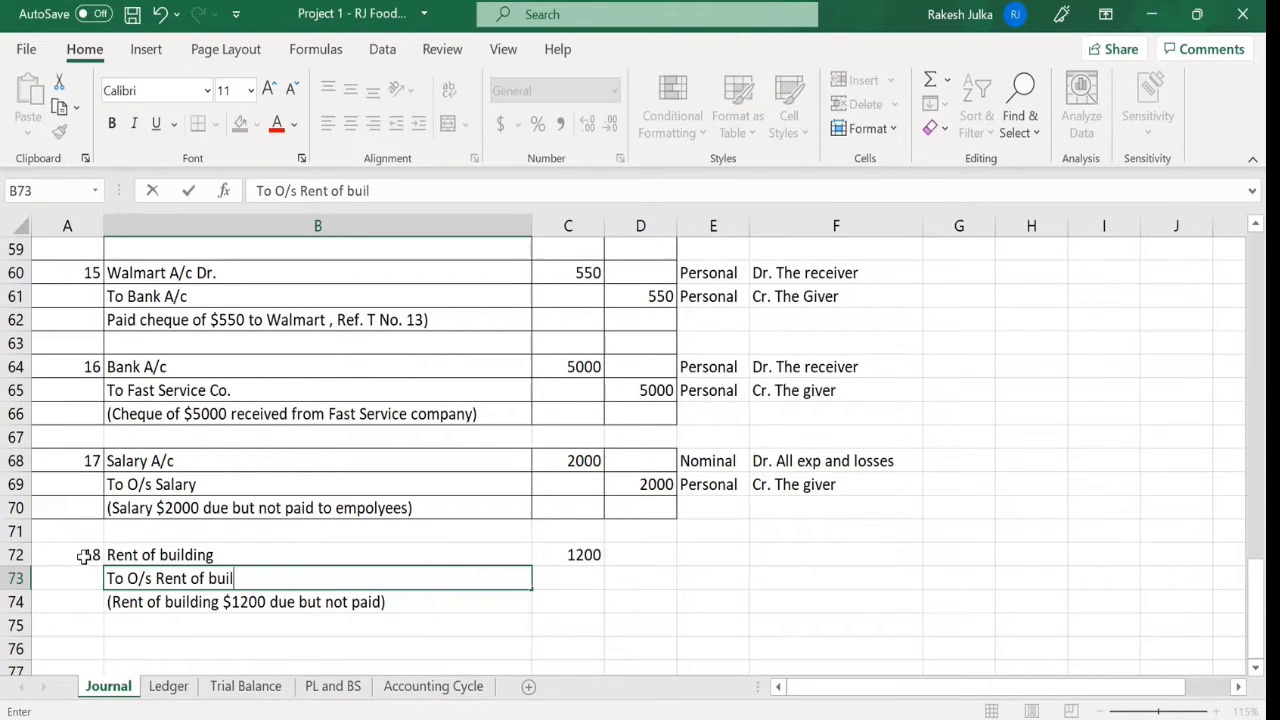
{"action": "key", "text": "Tab"}
{"action": "key", "text": "Tab"}
{"action": "type", "text": "1200"}
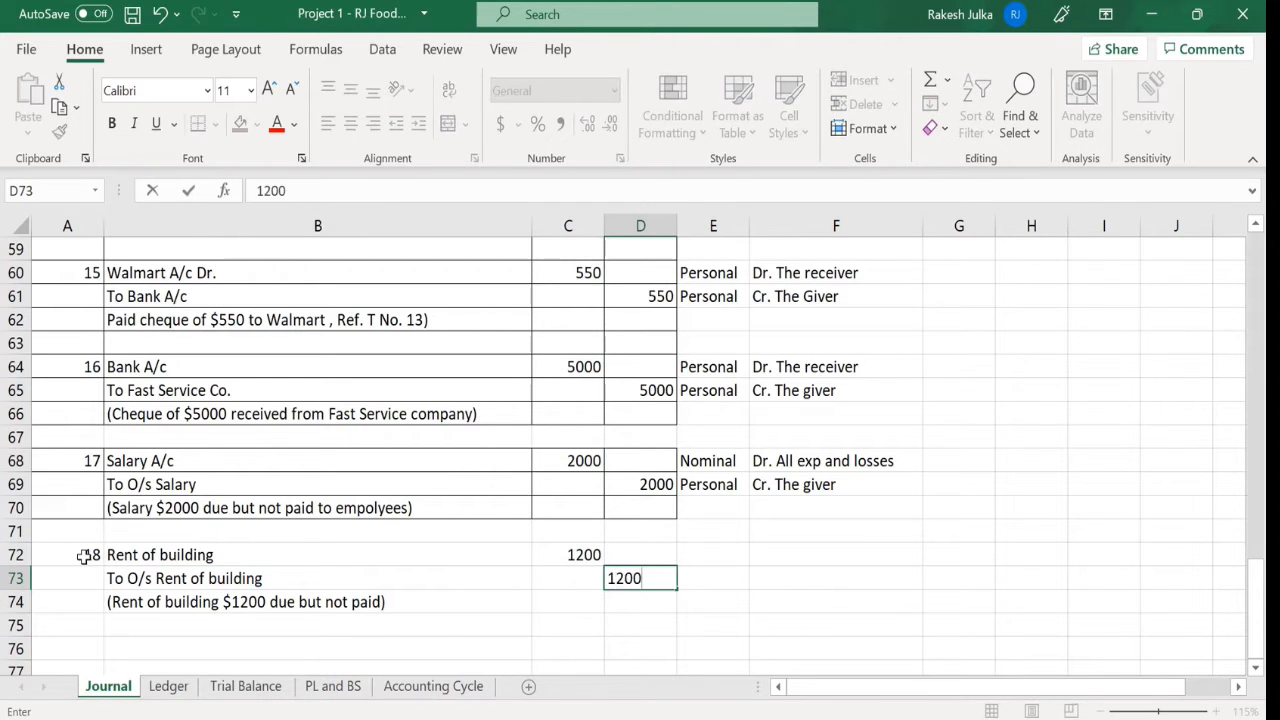
{"action": "key", "text": "Return"}
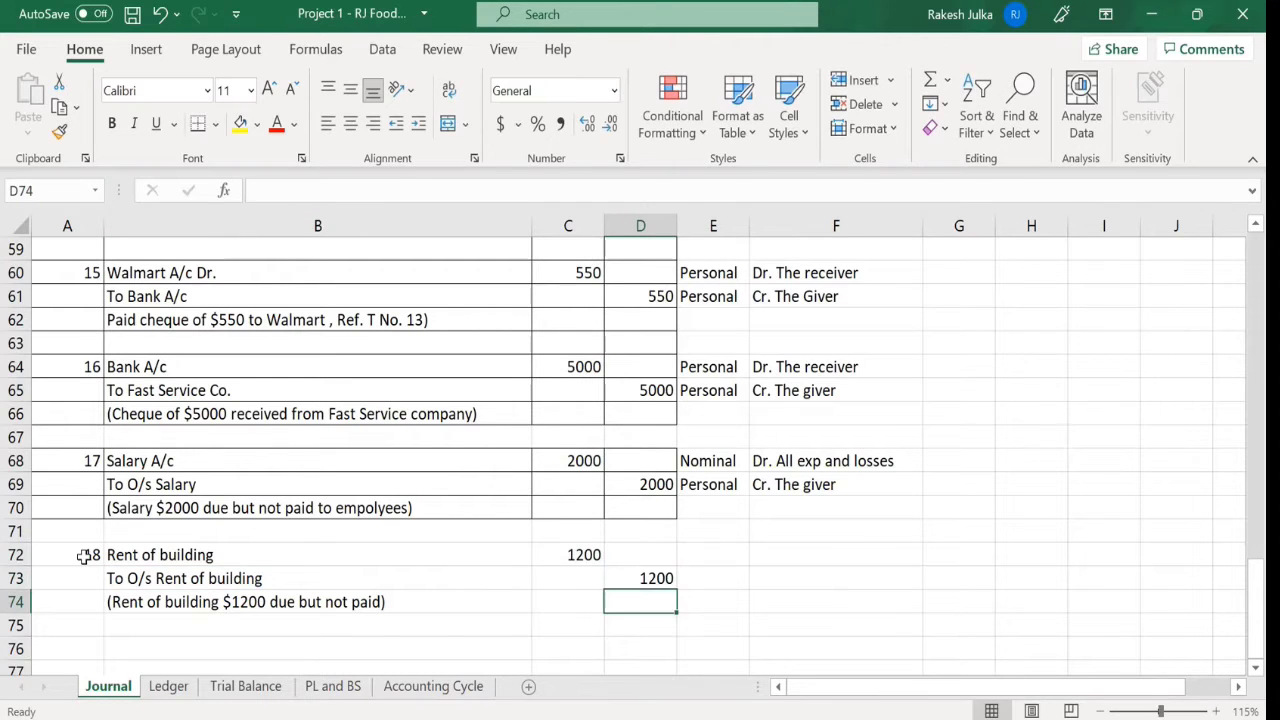
{"action": "key", "text": "Up"}
{"action": "key", "text": "Up"}
{"action": "key", "text": "Up"}
{"action": "key", "text": "Up"}
- Copy entry 17's Nominal and Personal classifications from E68:F69 beside entry 18 at E72
{"action": "key", "text": "Right"}
{"action": "key", "text": "Up"}
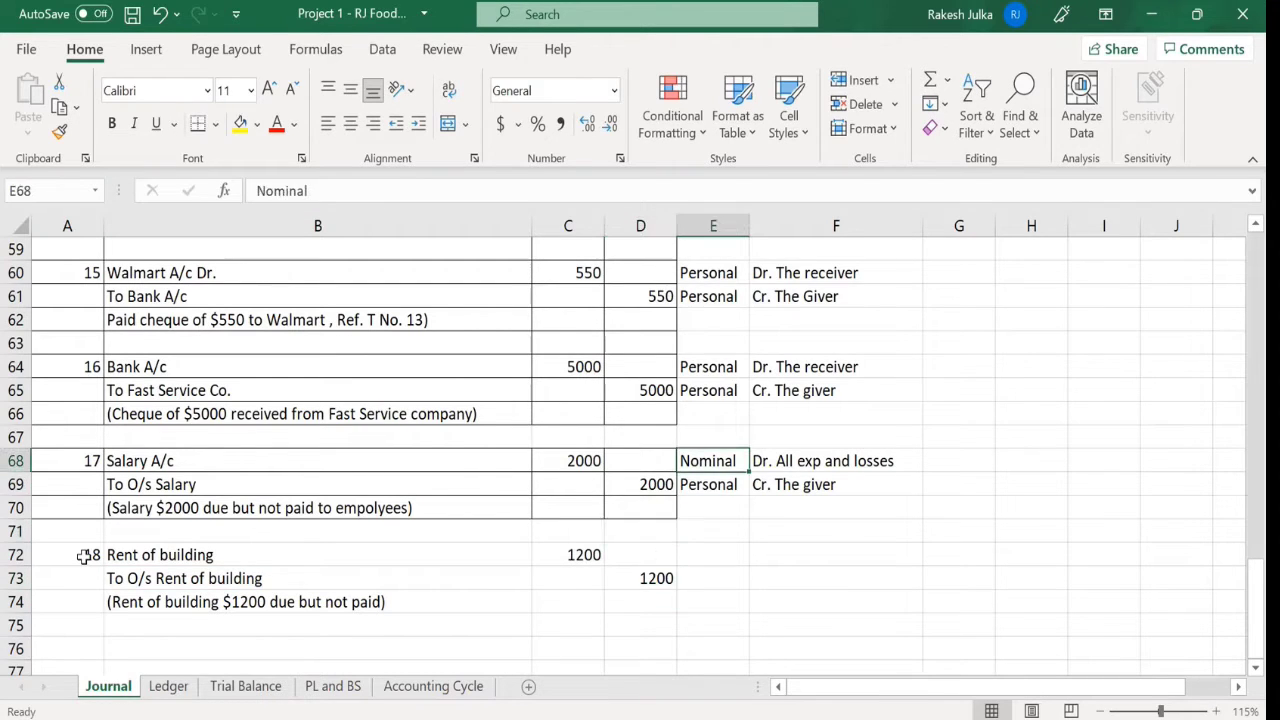
{"action": "key", "text": "shift+Right"}
{"action": "key", "text": "shift+Down"}
{"action": "key", "text": "ctrl+c"}
{"action": "key", "text": "Down"}
{"action": "key", "text": "Down"}
{"action": "key", "text": "Down"}
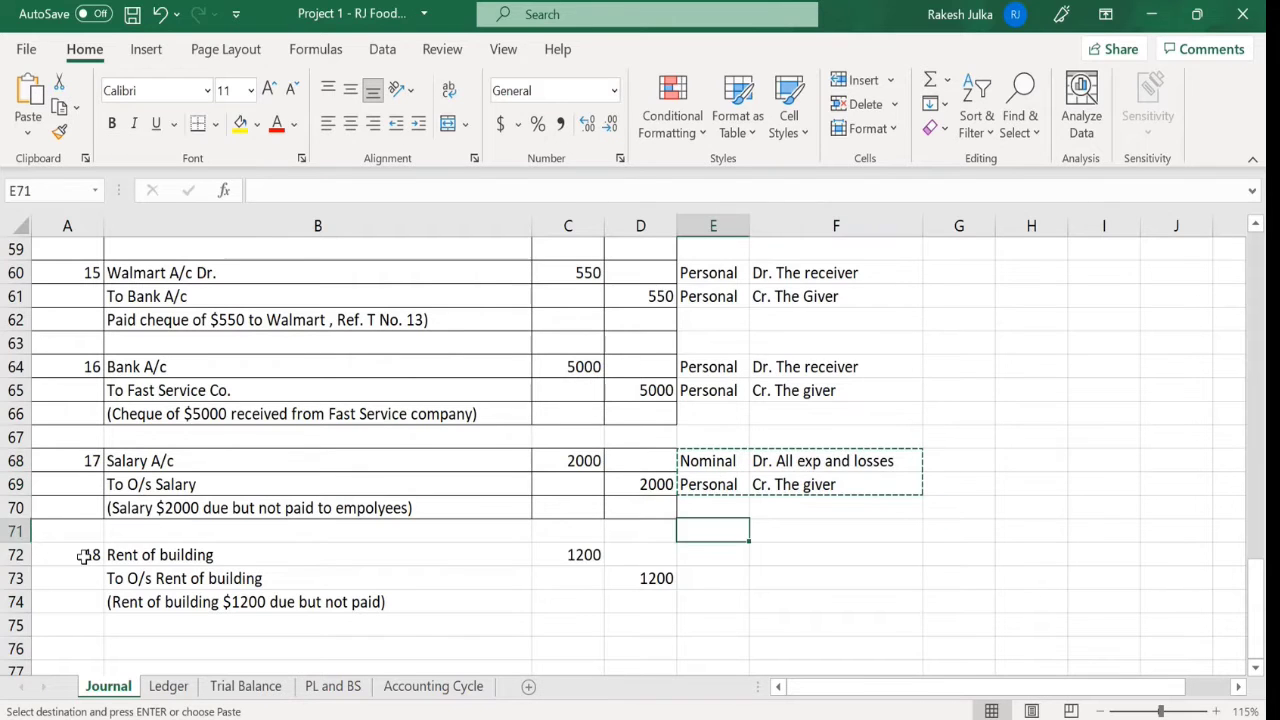
{"action": "key", "text": "Down"}
{"action": "key", "text": "ctrl+v"}
{"action": "key", "text": "Escape"}
{"action": "key", "text": "Right"}
- Apply All Borders to entry 18's cells A72:D74
{"action": "key", "text": "Left"}
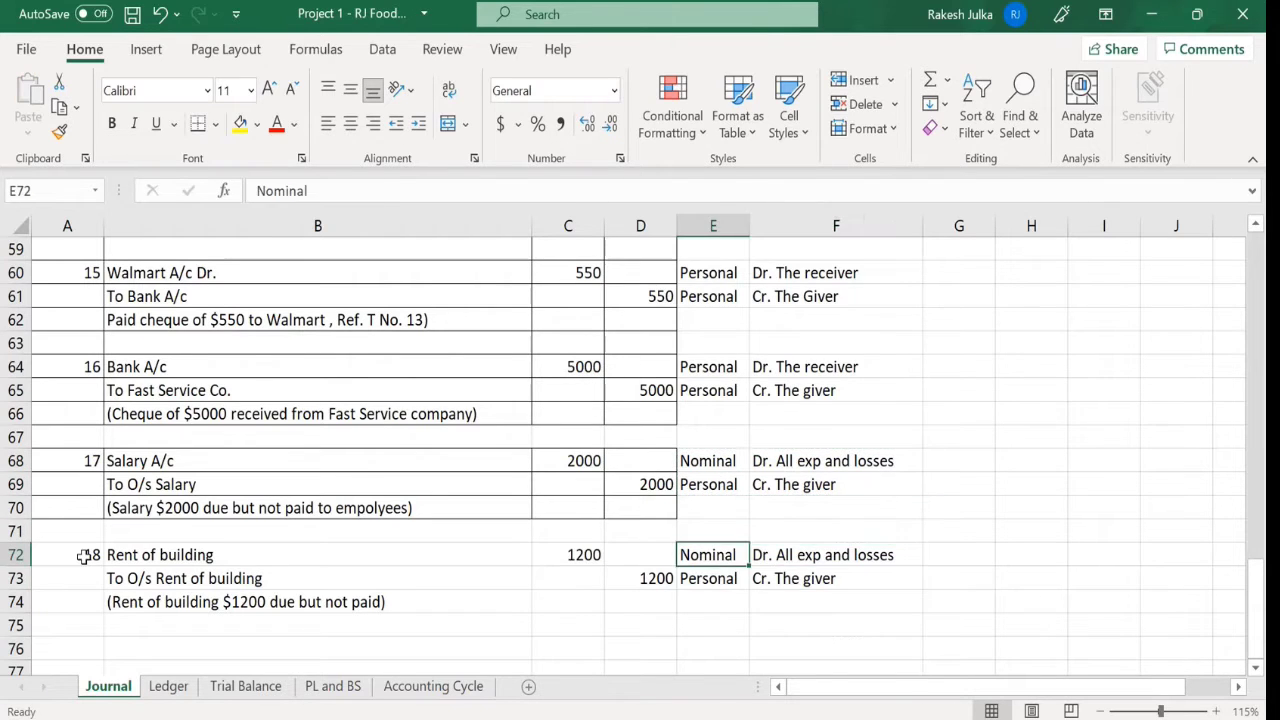
{"action": "key", "text": "Home"}
{"action": "key", "text": "shift+Right"}
{"action": "key", "text": "shift+Right"}
{"action": "key", "text": "shift+Right"}
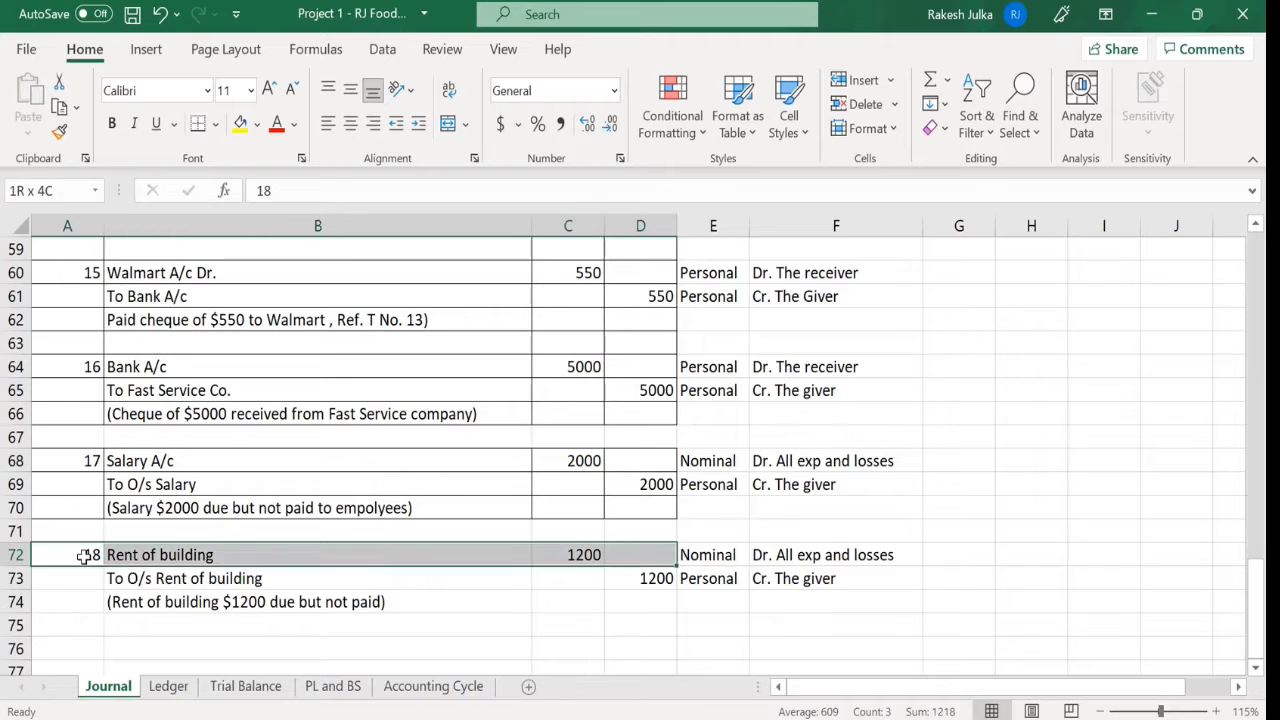
{"action": "key", "text": "shift+Down"}
{"action": "key", "text": "shift+Down"}
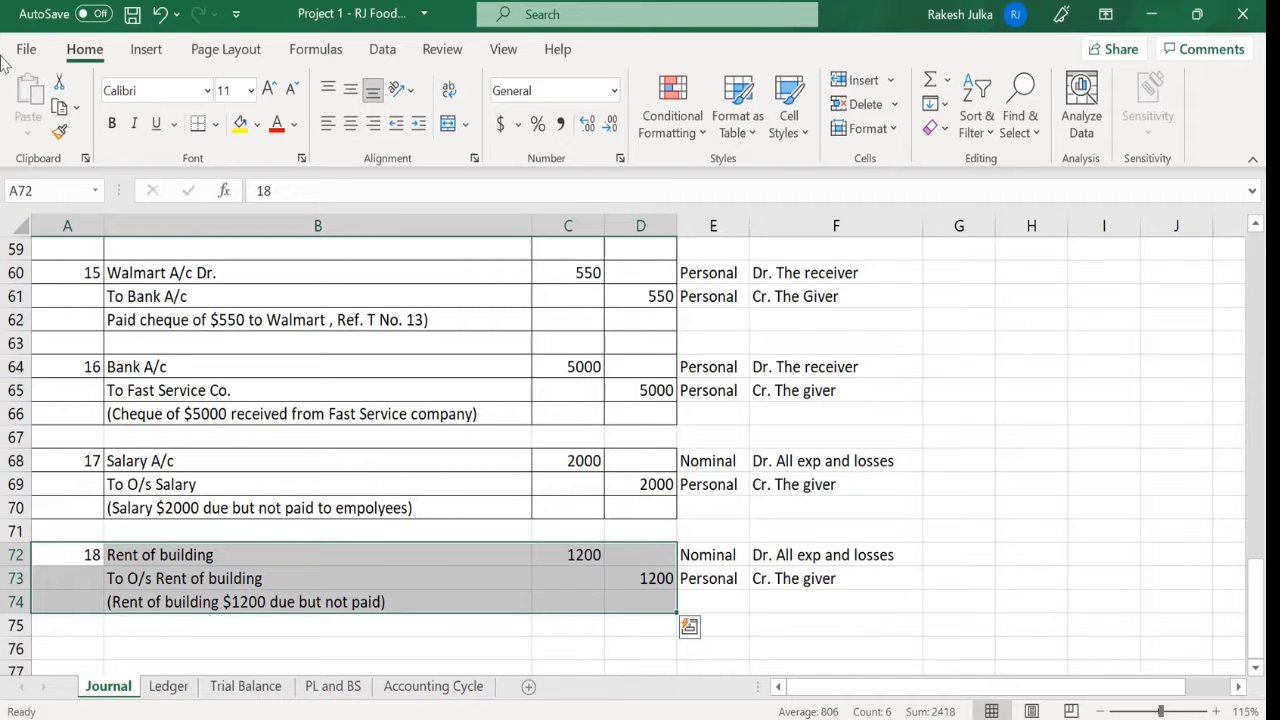
{"action": "left_click", "coordinate": [214, 123]}
{"action": "left_click", "coordinate": [216, 350]}
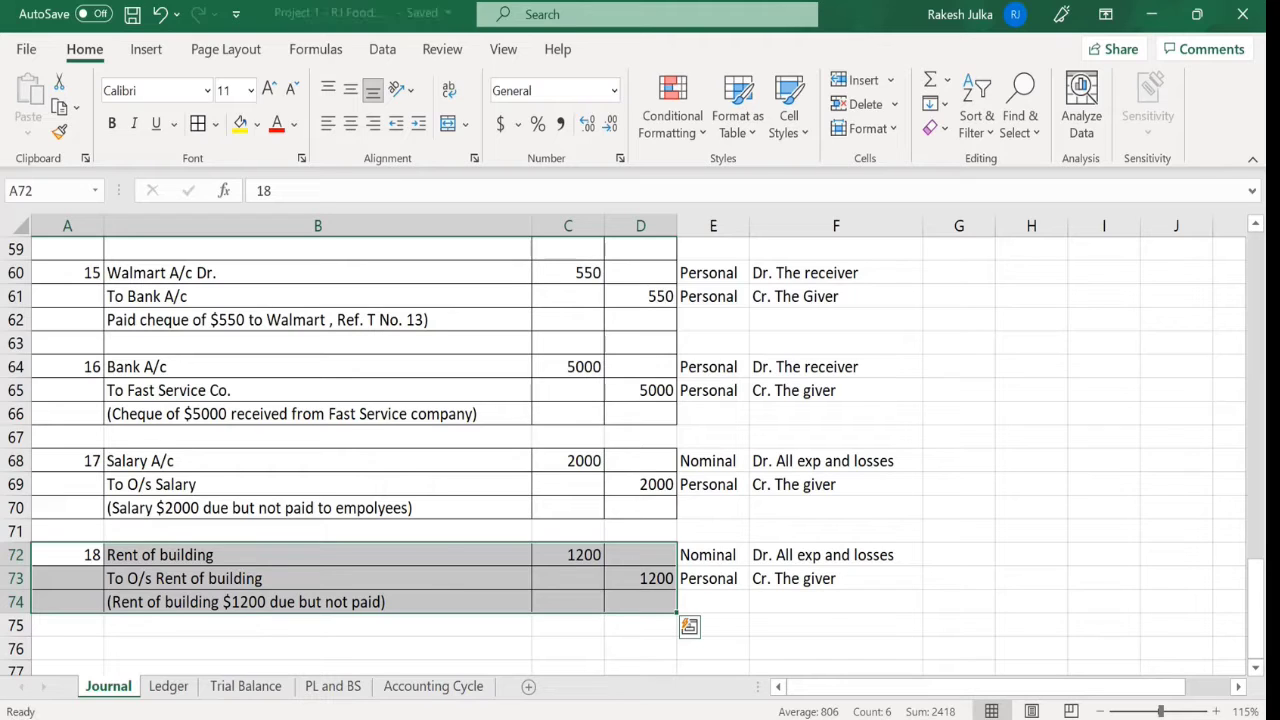
{"action": "left_click", "coordinate": [338, 577]}
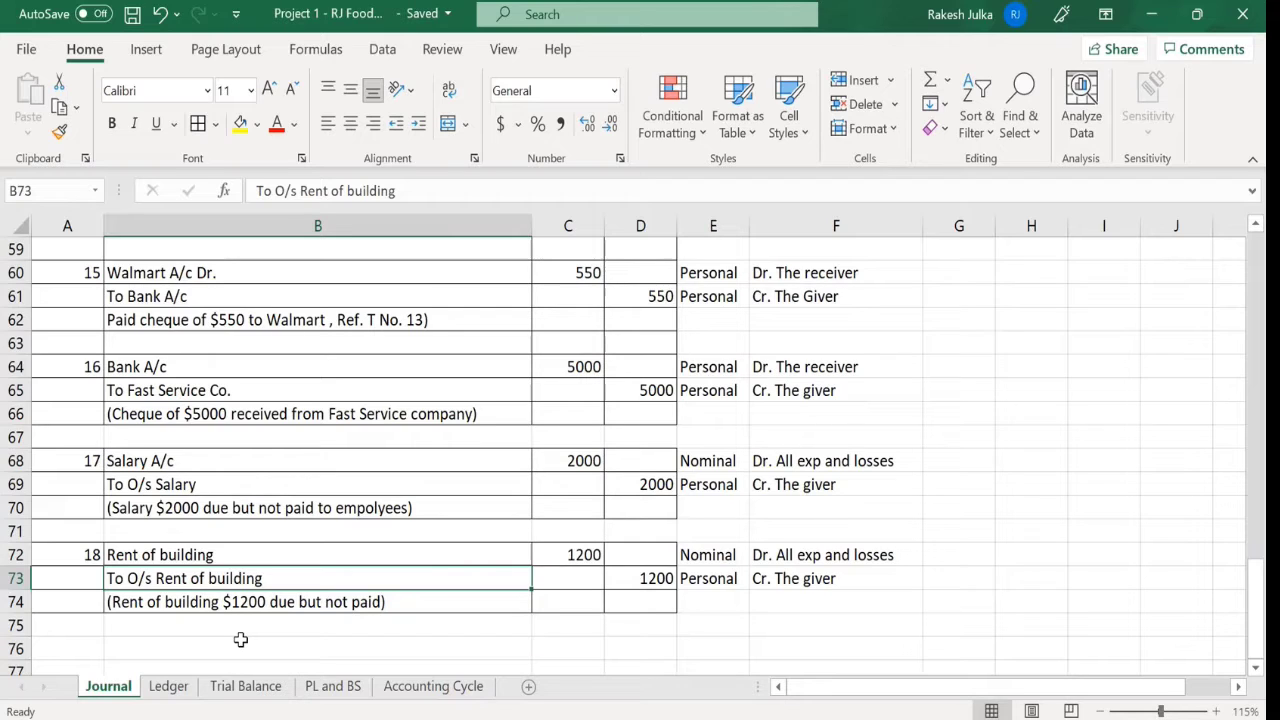
- On the Ledger, add a To O/s Salary 2000 debit line in the Salary A/c, raising its totals to 2900
{"action": "left_click", "coordinate": [168, 686]}
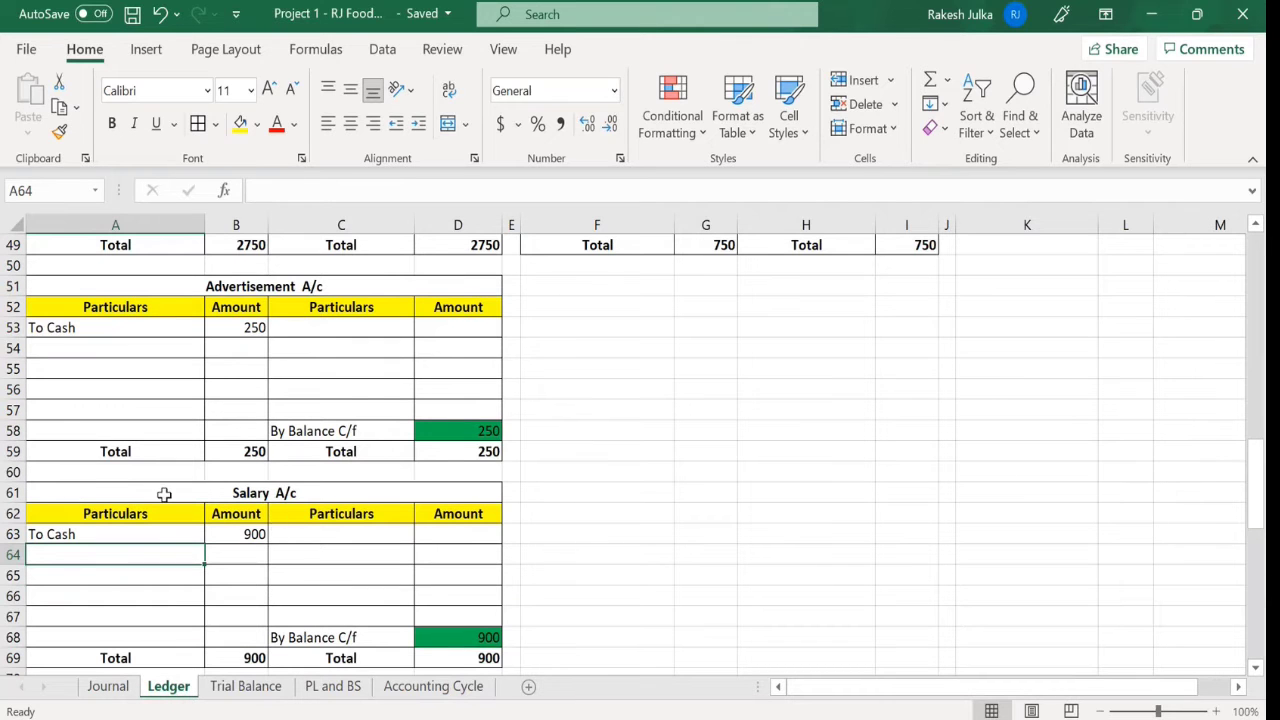
{"action": "scroll", "coordinate": [393, 463], "scroll_direction": "down", "scroll_amount": 1}
{"action": "scroll", "coordinate": [340, 440], "scroll_direction": "up", "scroll_amount": 1}
{"action": "scroll", "coordinate": [200, 495], "scroll_direction": "down", "scroll_amount": 1}
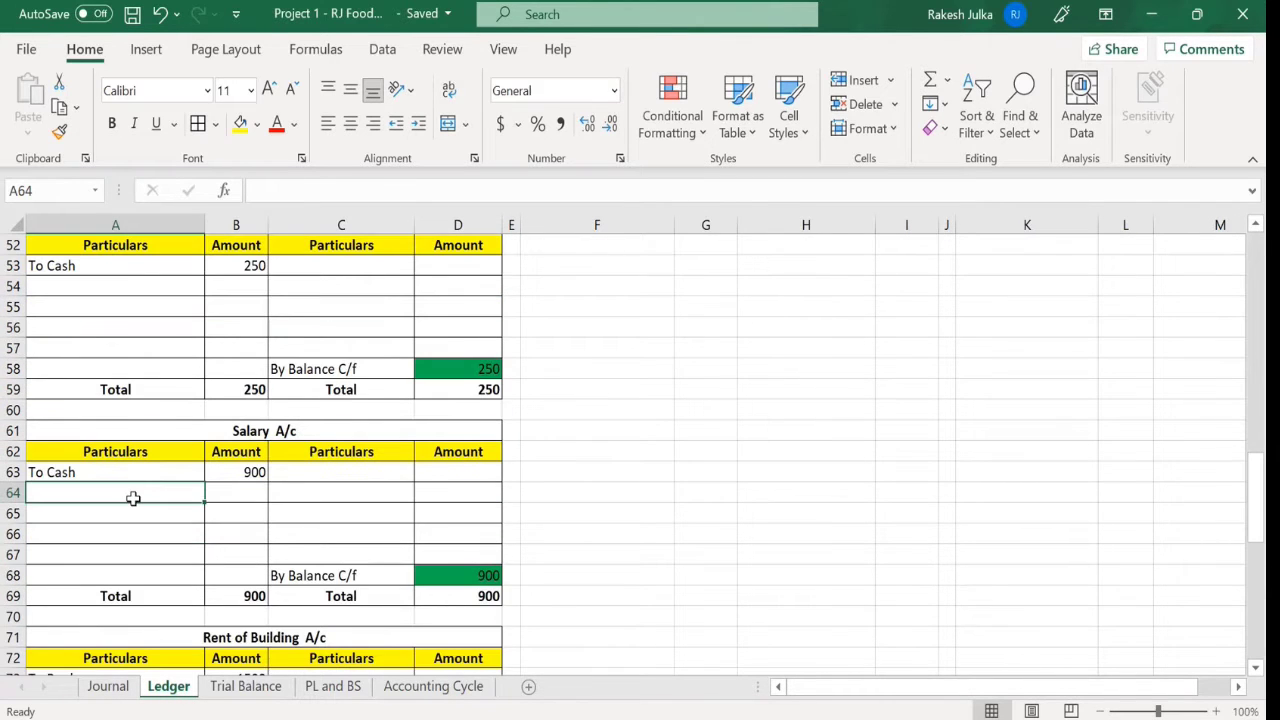
{"action": "double_click", "coordinate": [117, 493]}
{"action": "type", "text": "To O/s "}
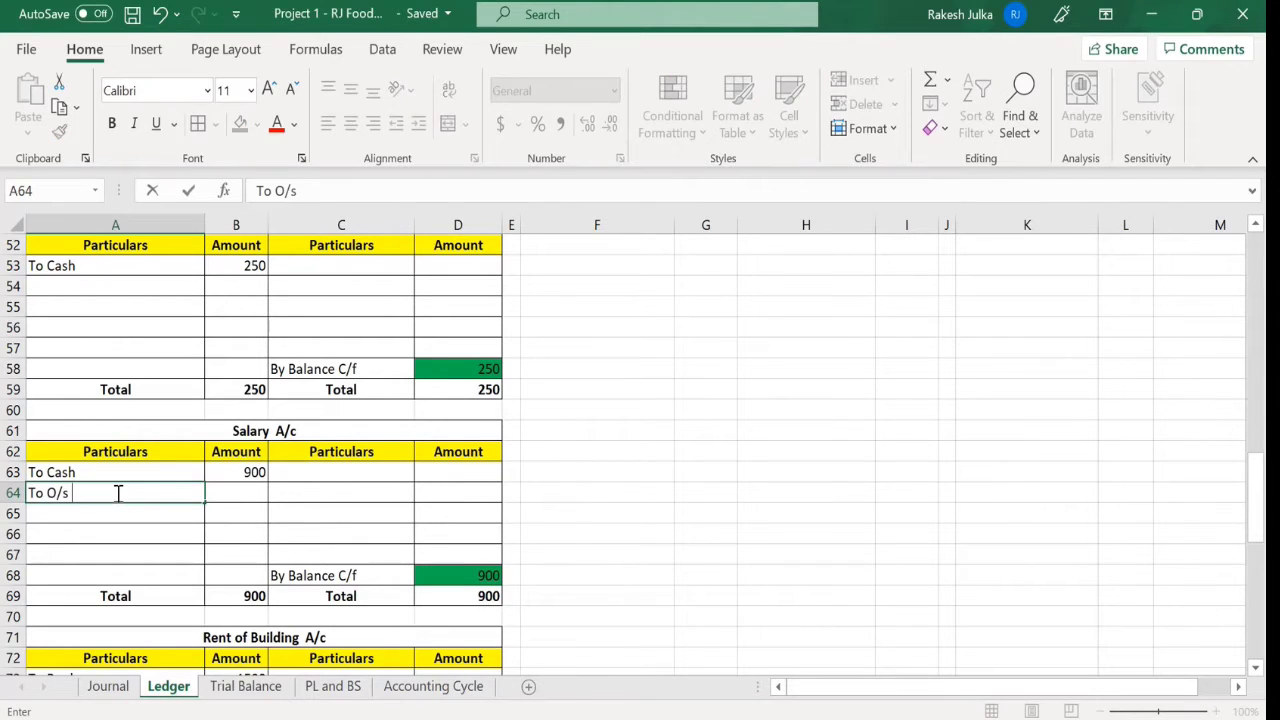
{"action": "type", "text": "Salary"}
{"action": "key", "text": "Tab"}
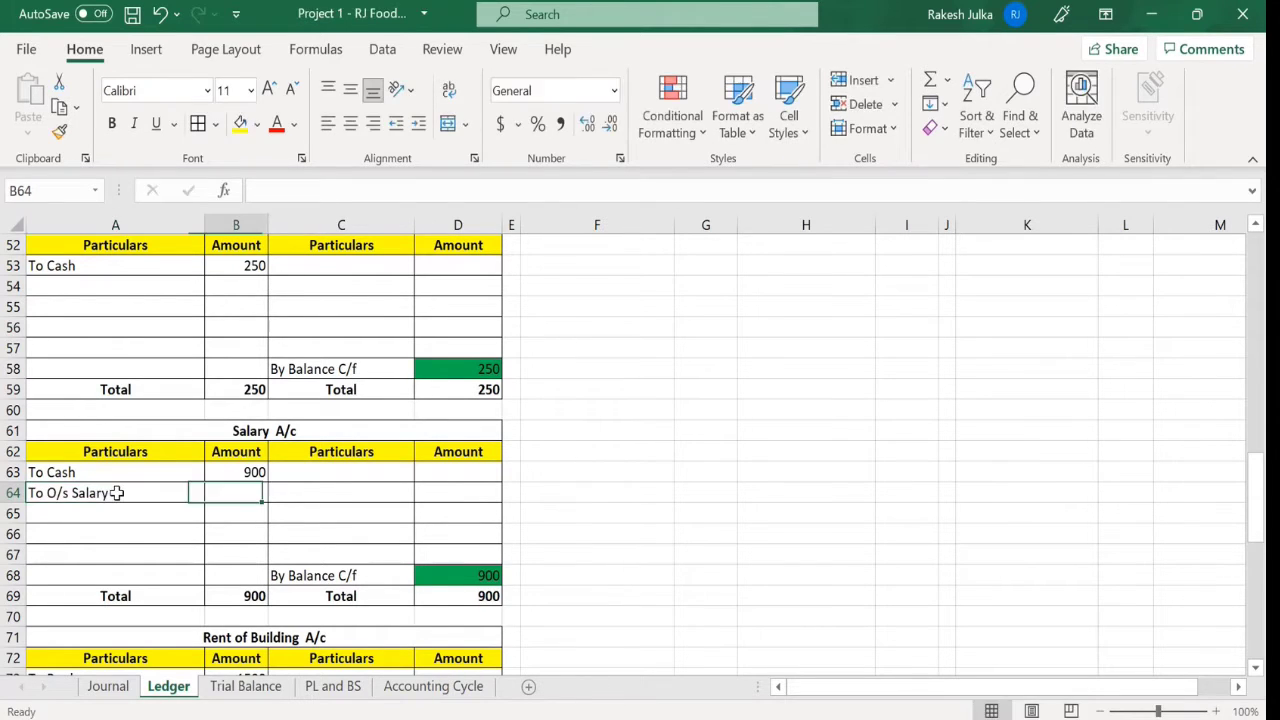
{"action": "type", "text": "2000"}
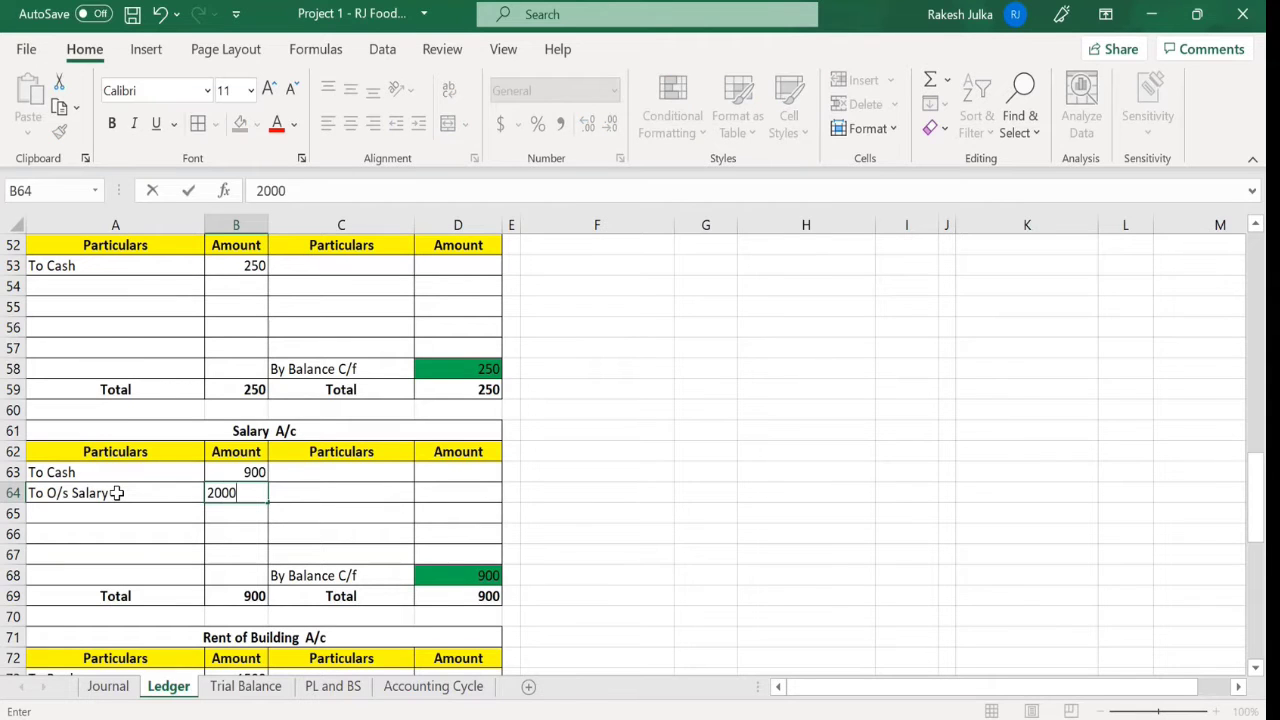
{"action": "key", "text": "Return"}
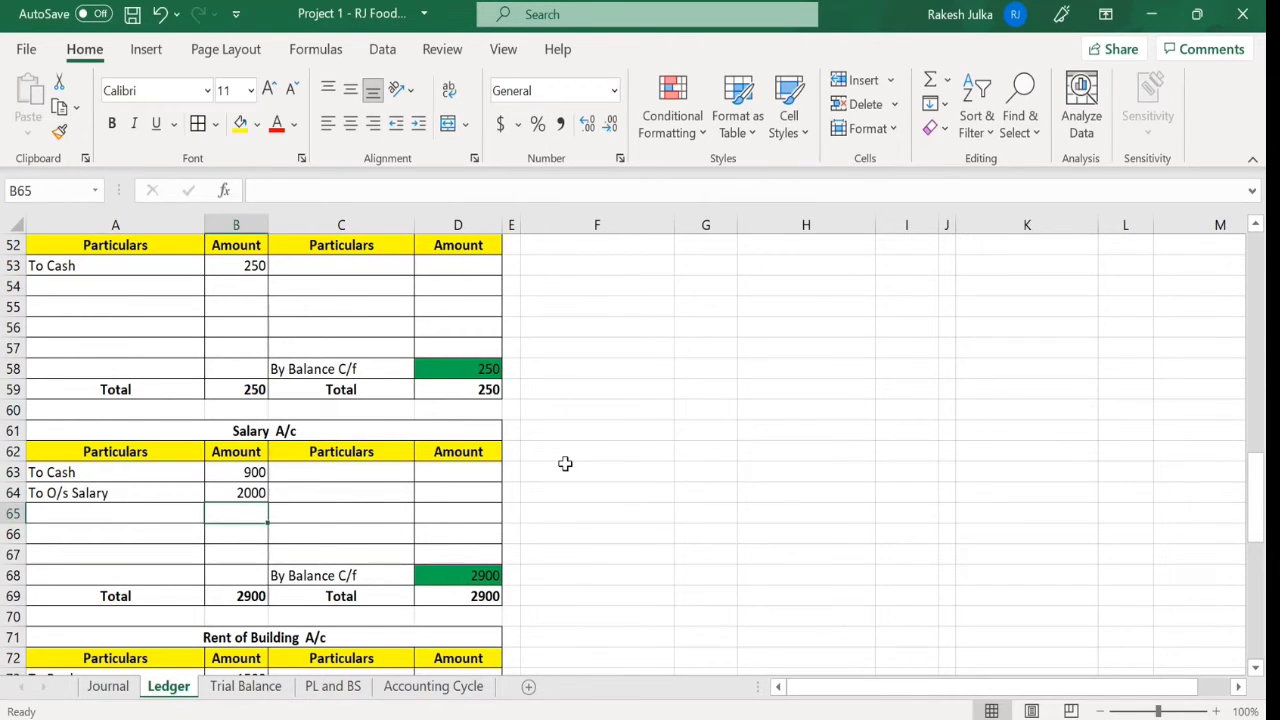
- Copy the Walmart ledger account F41:I49 and paste it at F51
{"action": "scroll", "coordinate": [565, 465], "scroll_direction": "up", "scroll_amount": 5}
{"action": "scroll", "coordinate": [565, 465], "scroll_direction": "up", "scroll_amount": 5}
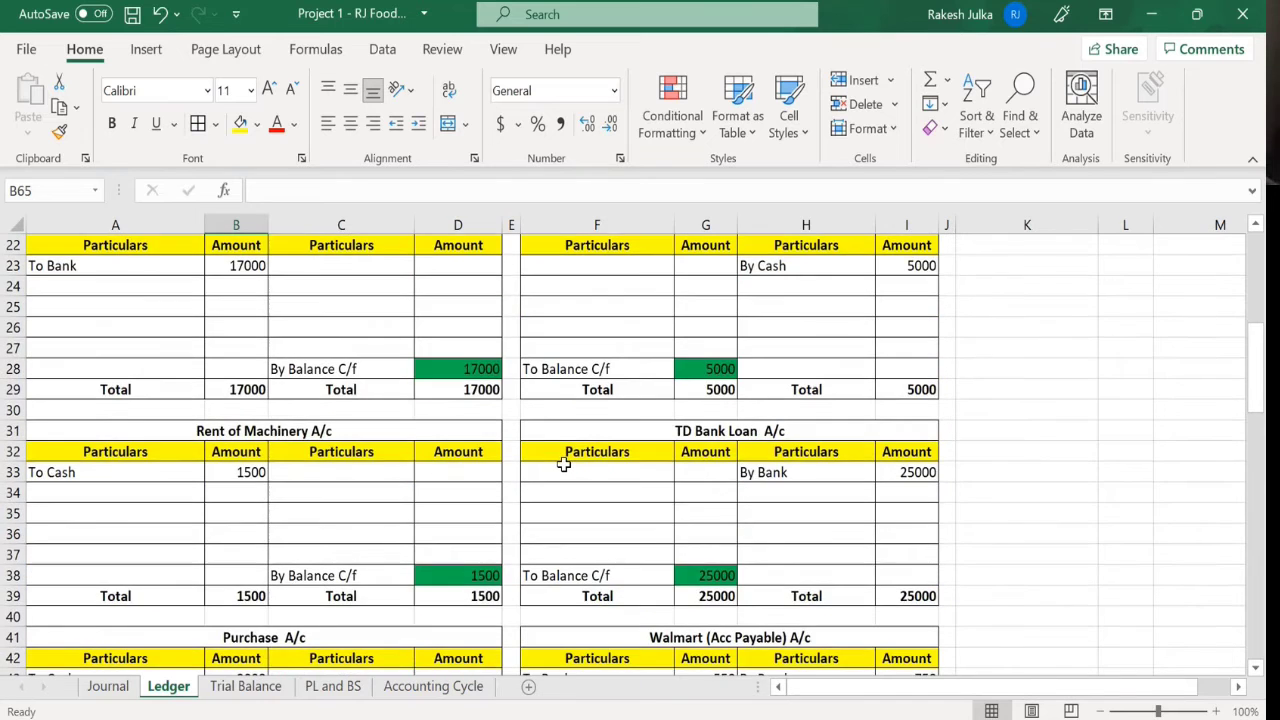
{"action": "scroll", "coordinate": [556, 461], "scroll_direction": "down", "scroll_amount": 4}
{"action": "scroll", "coordinate": [556, 461], "scroll_direction": "down", "scroll_amount": 1}
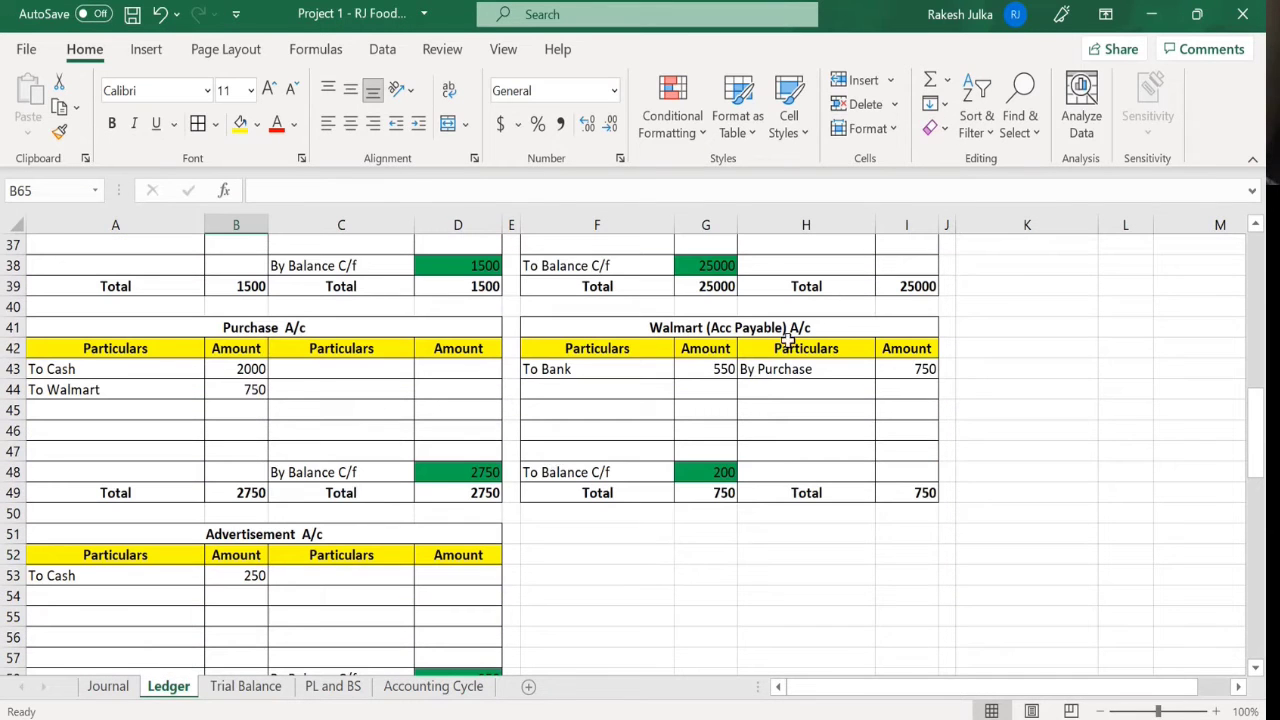
{"action": "left_click_drag", "start_coordinate": [788, 328], "coordinate": [785, 492]}
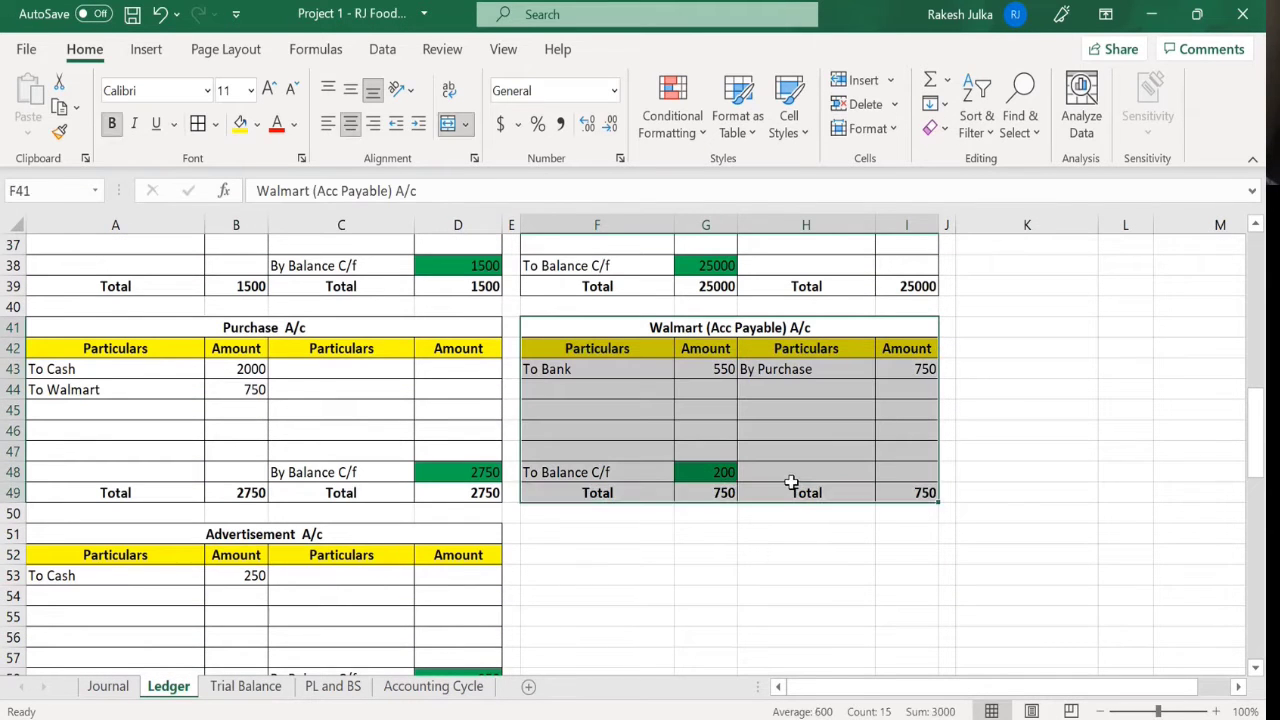
{"action": "key", "text": "ctrl+c"}
{"action": "left_click", "coordinate": [627, 534]}
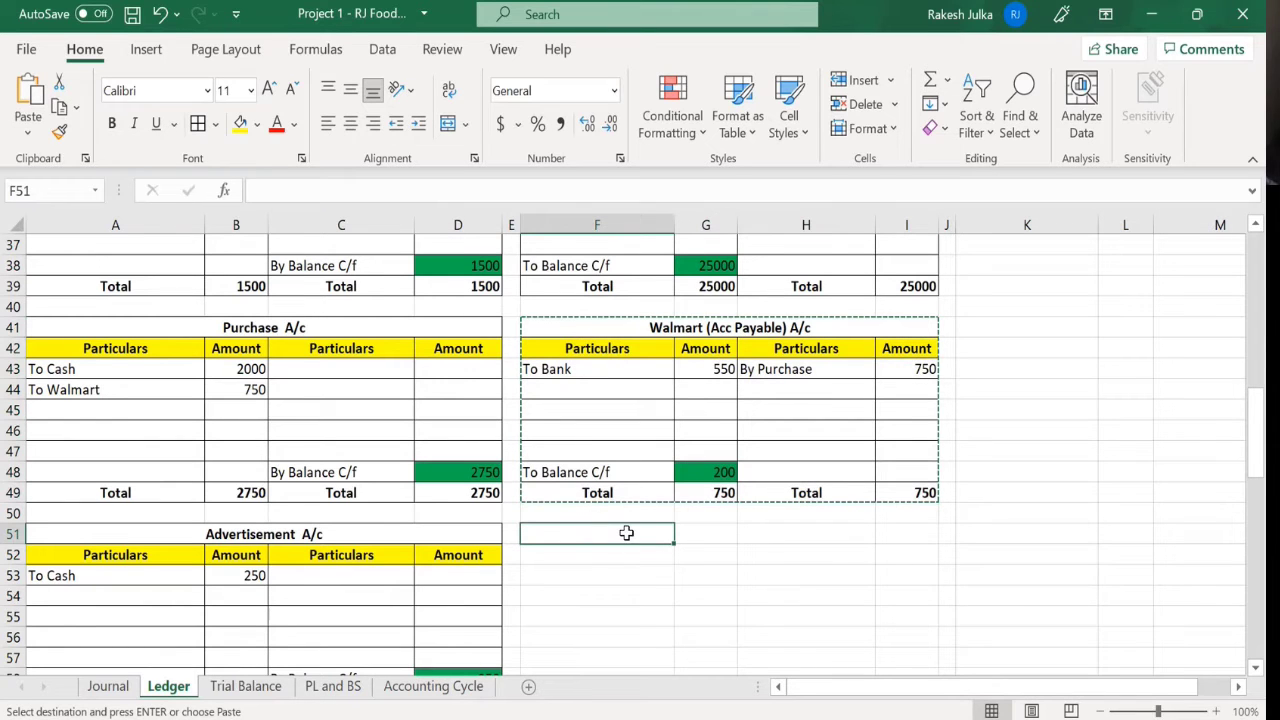
{"action": "key", "text": "ctrl+v"}
{"action": "key", "text": "Escape"}
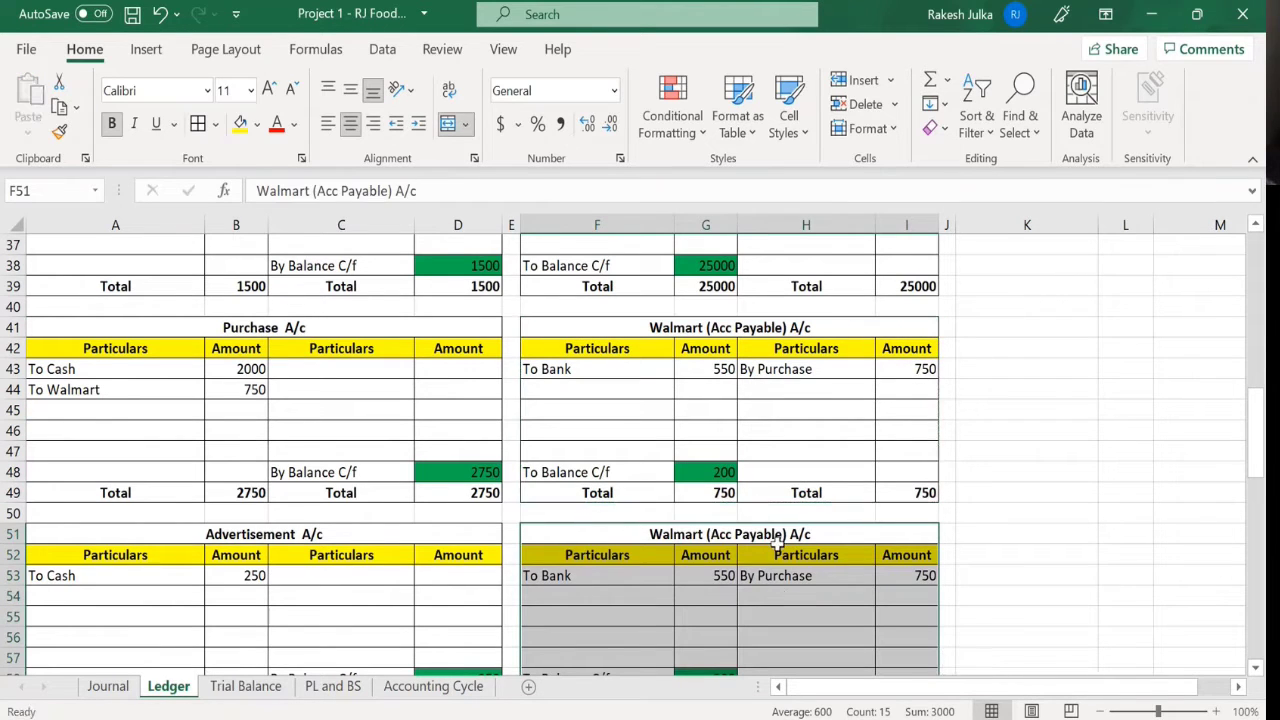
- Retitle the copy O/s Salary A/c and delete the copied To Bank and By Purchase entries
{"action": "left_click", "coordinate": [775, 537]}
{"action": "double_click", "coordinate": [775, 537]}
{"action": "left_click_drag", "start_coordinate": [788, 535], "coordinate": [650, 535]}
{"action": "type", "text": "O/s"}
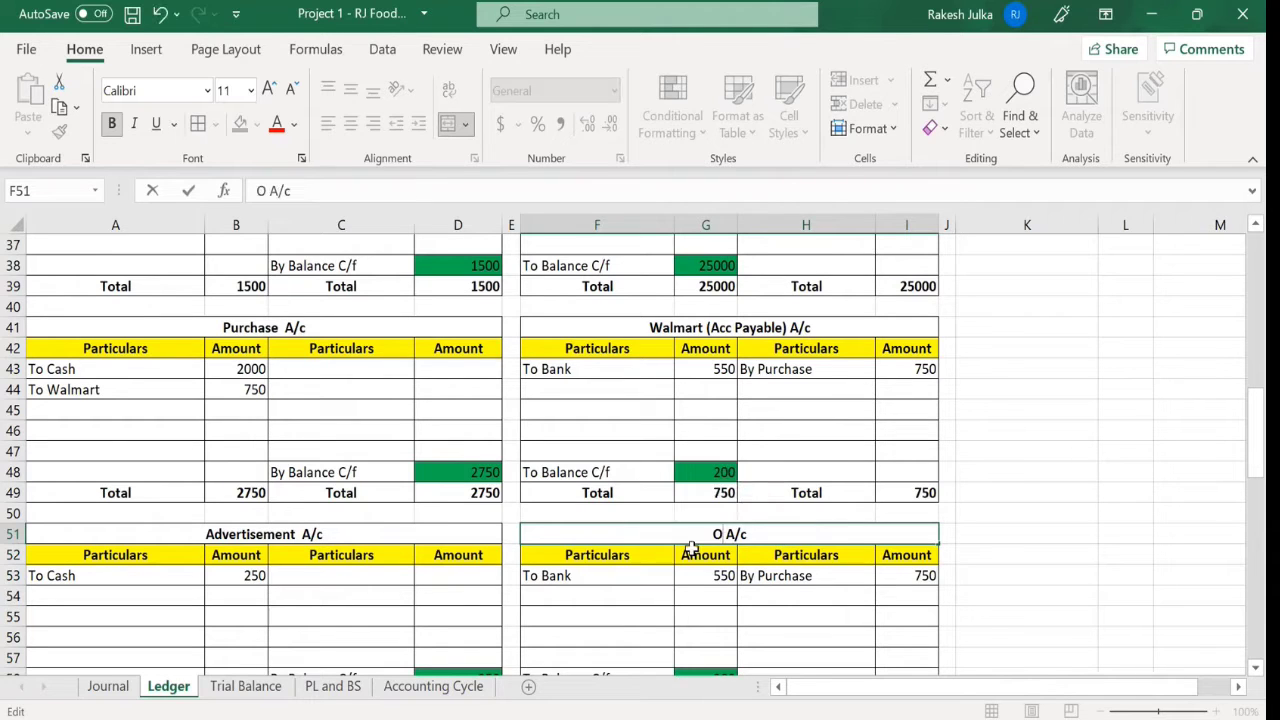
{"action": "type", "text": " Salary"}
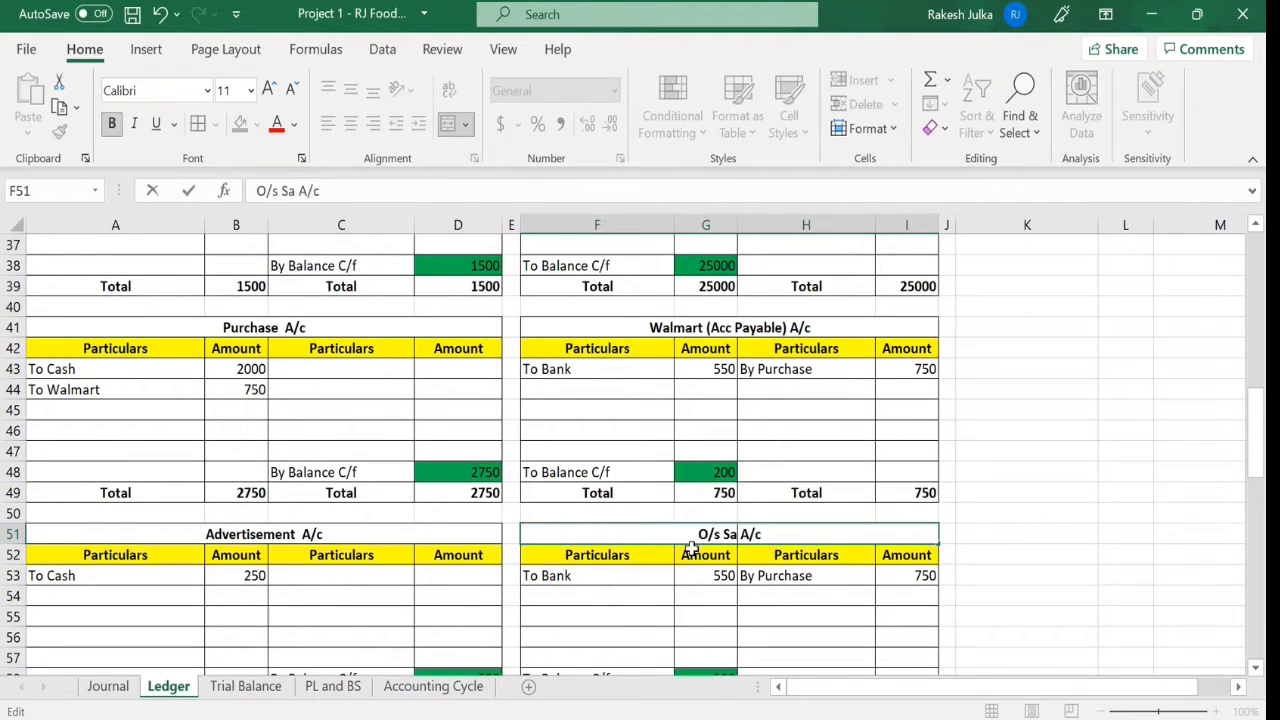
{"action": "key", "text": "Return"}
{"action": "key", "text": "Return"}
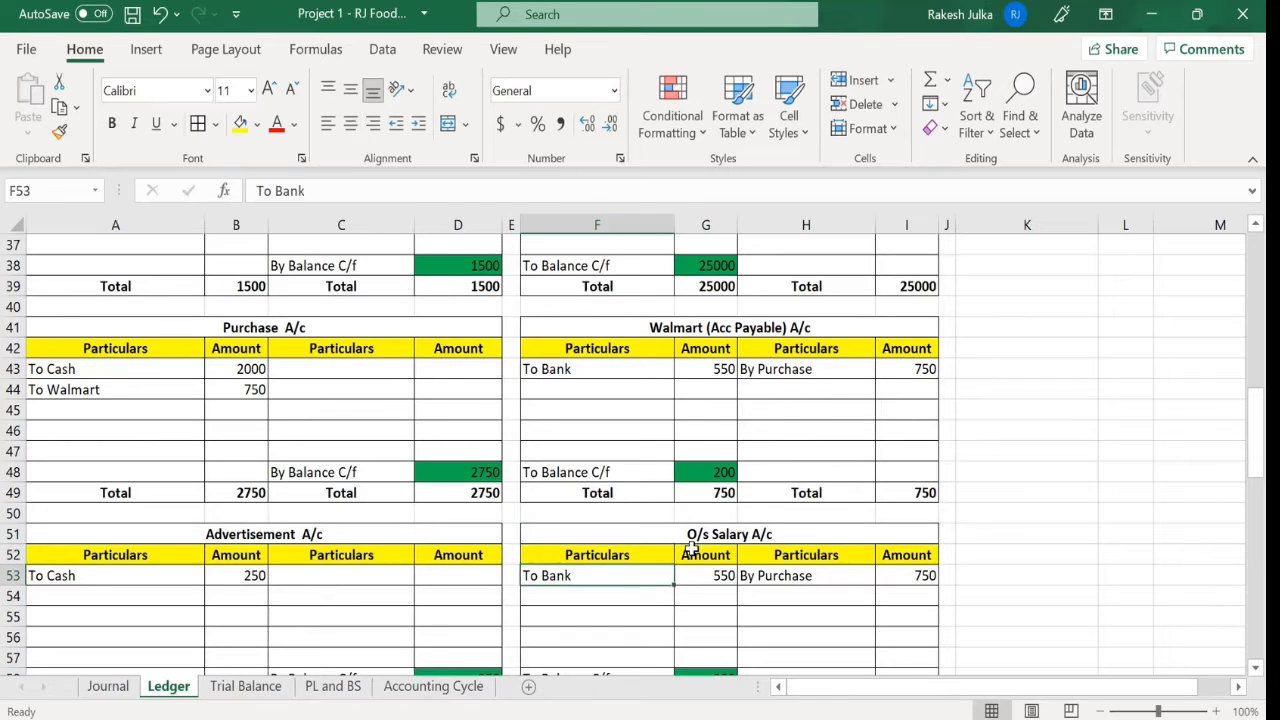
{"action": "key", "text": "shift+Right"}
{"action": "key", "text": "shift+Right"}
{"action": "key", "text": "shift+Right"}
{"action": "key", "text": "Delete"}
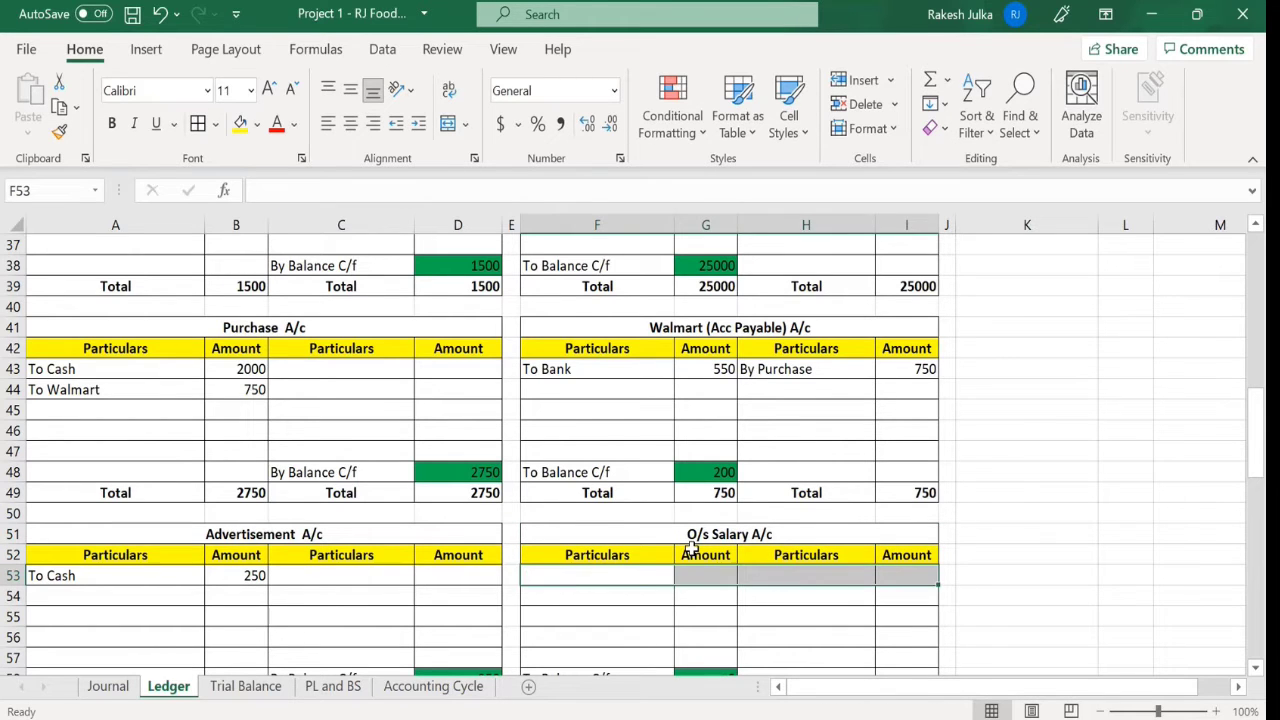
{"action": "key", "text": "Right"}
{"action": "scroll", "coordinate": [377, 580], "scroll_direction": "down", "scroll_amount": 5}
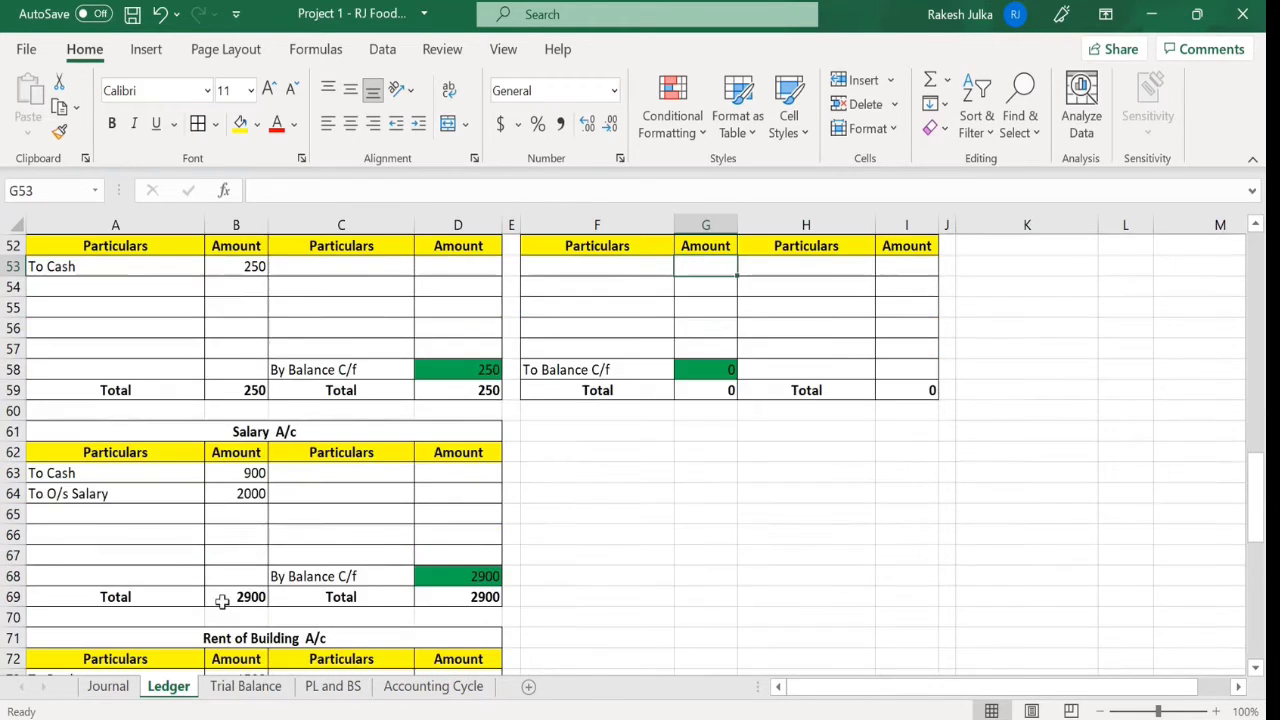
- Enter By Salary 2000 as the O/s Salary A/c's first credit in H53:I53
{"action": "left_click", "coordinate": [100, 493]}
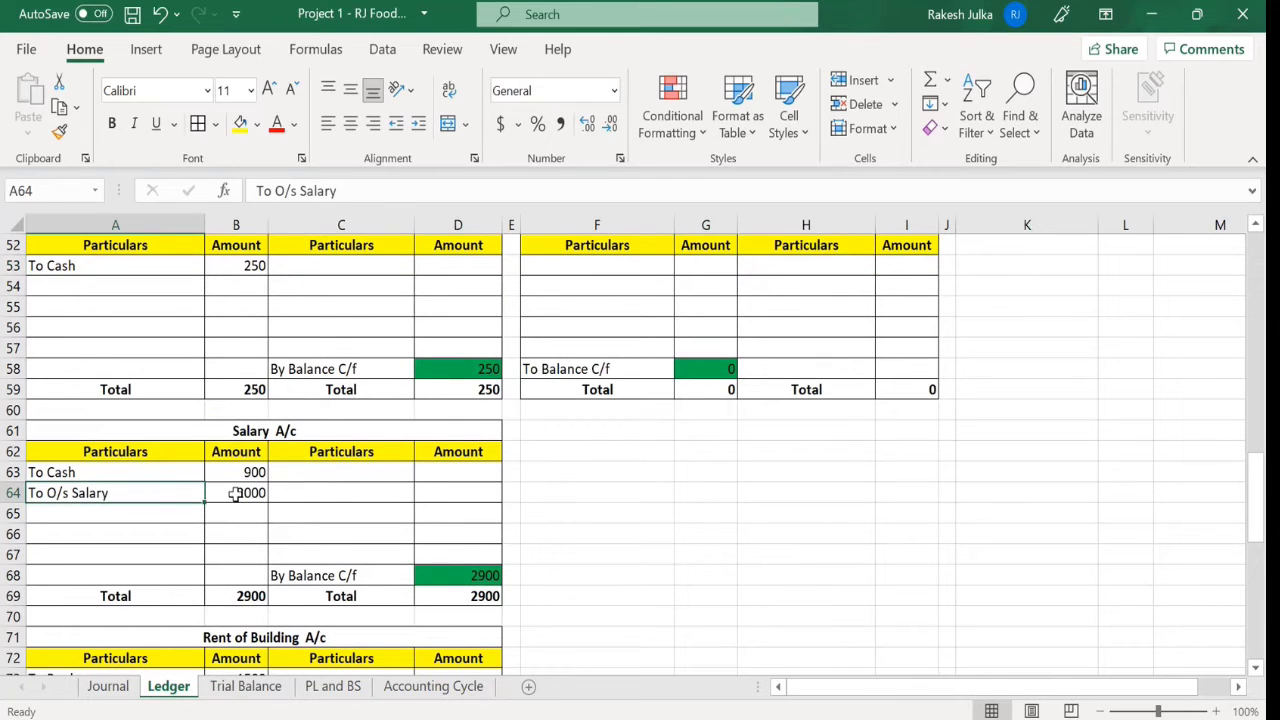
{"action": "left_click", "coordinate": [235, 493]}
{"action": "left_click", "coordinate": [224, 438]}
{"action": "left_click", "coordinate": [117, 500]}
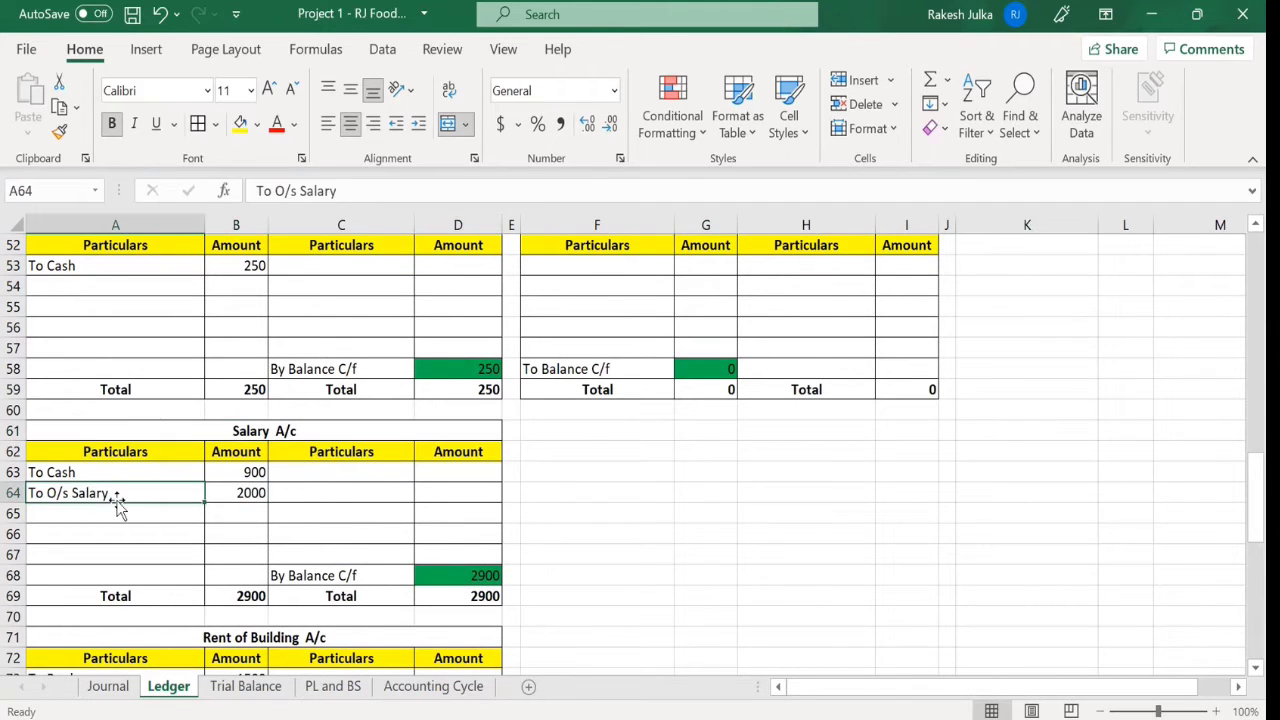
{"action": "left_click", "coordinate": [210, 493]}
{"action": "scroll", "coordinate": [754, 326], "scroll_direction": "up", "scroll_amount": 1}
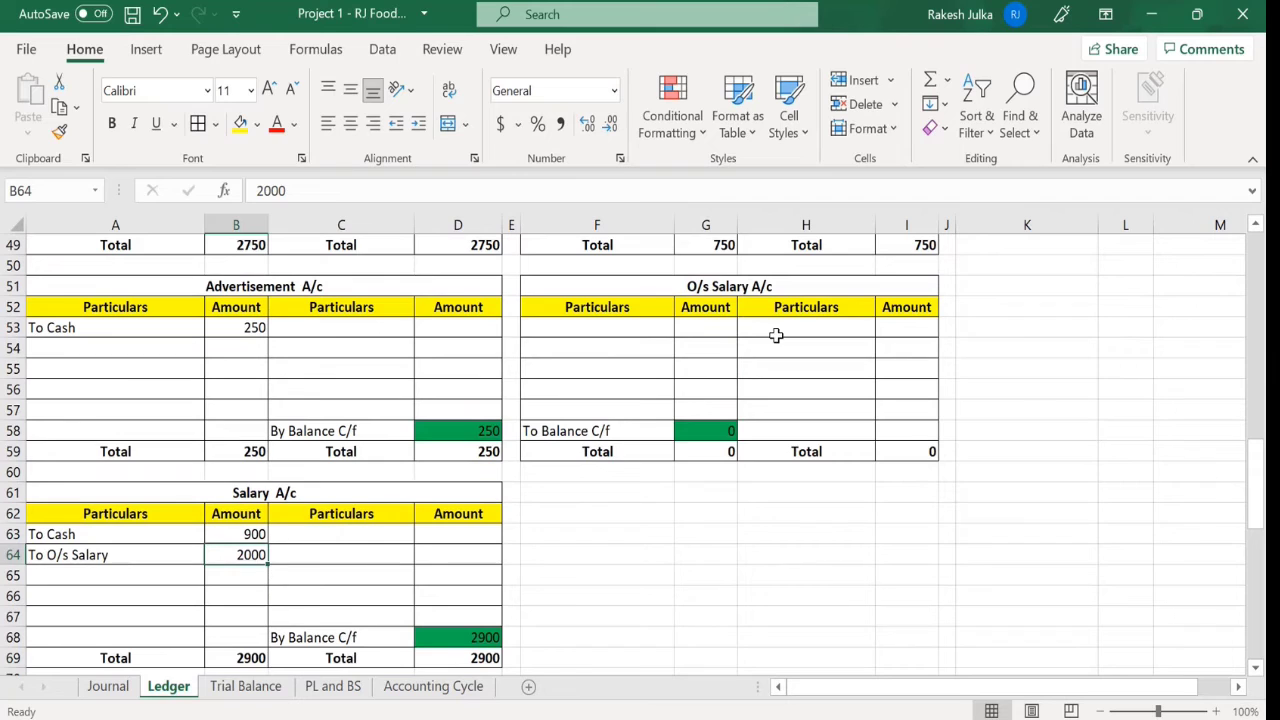
{"action": "left_click", "coordinate": [776, 335]}
{"action": "type", "text": "By "}
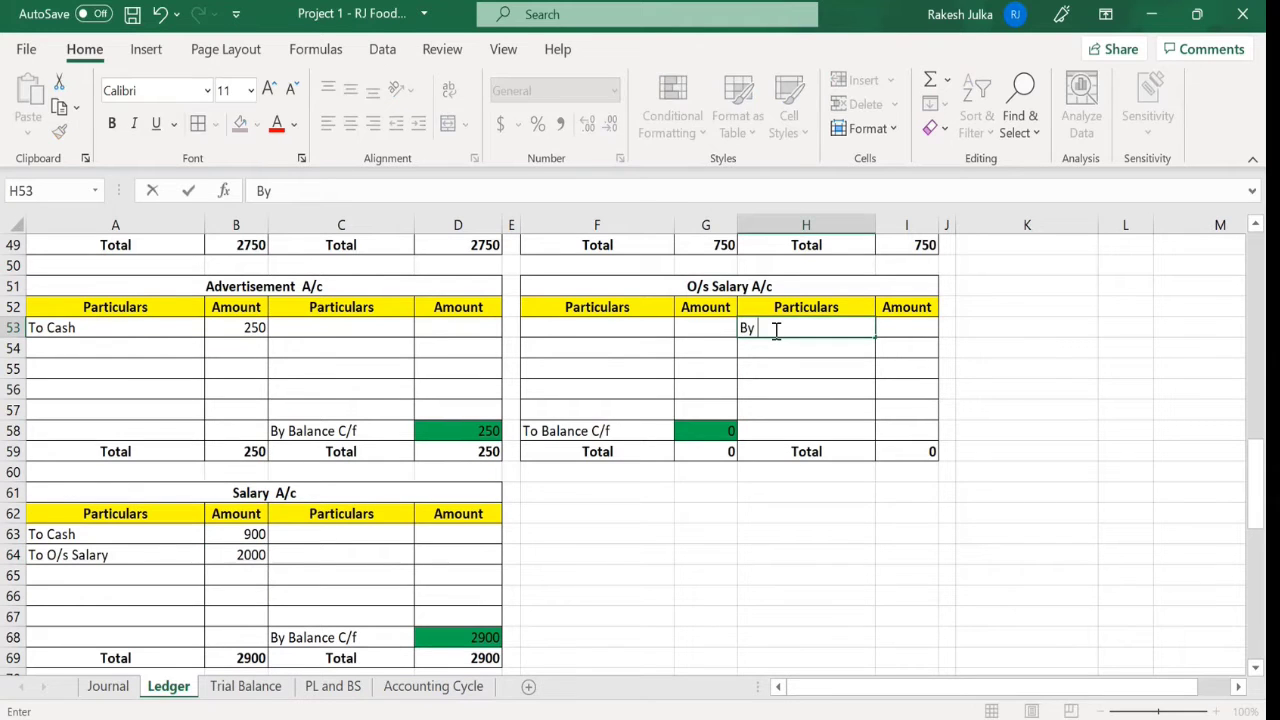
{"action": "type", "text": "Salary"}
{"action": "key", "text": "Tab"}
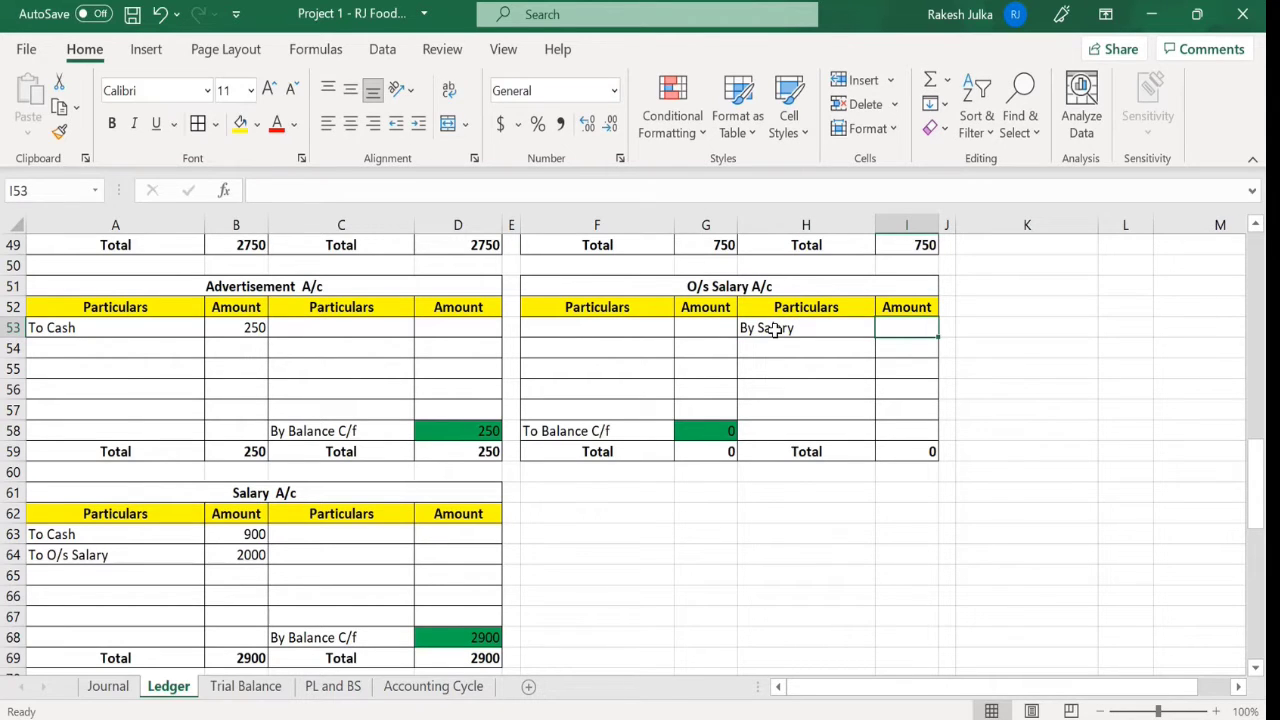
{"action": "type", "text": "2000"}
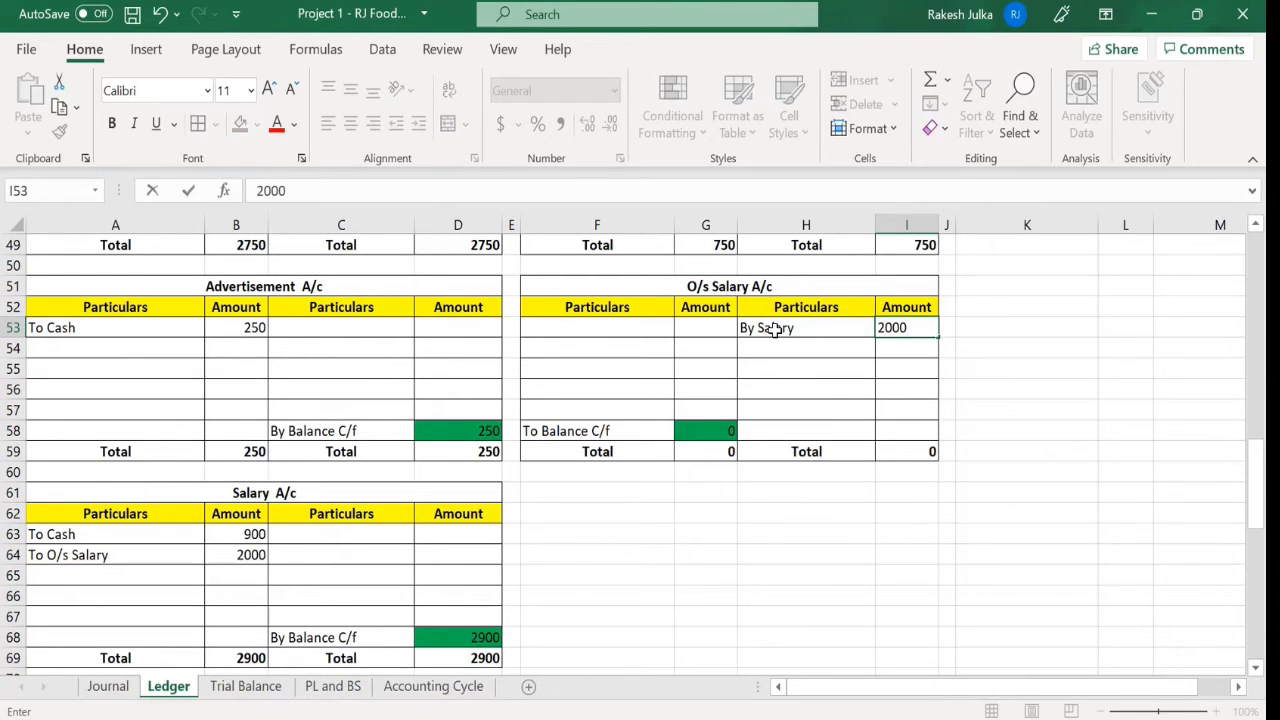
{"action": "key", "text": "Return"}
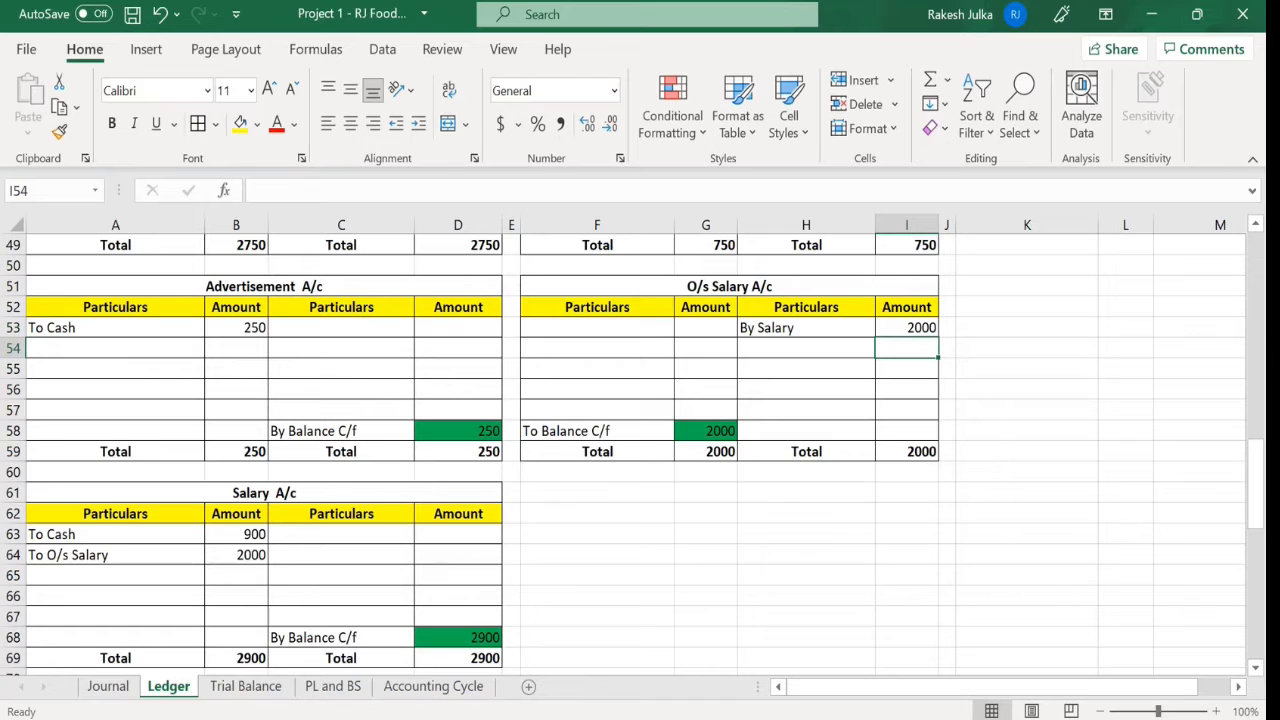
- Add a To O/s Rent of building 1200 debit to the Rent of Building A/c, totalling 2700
{"action": "left_click", "coordinate": [92, 694]}
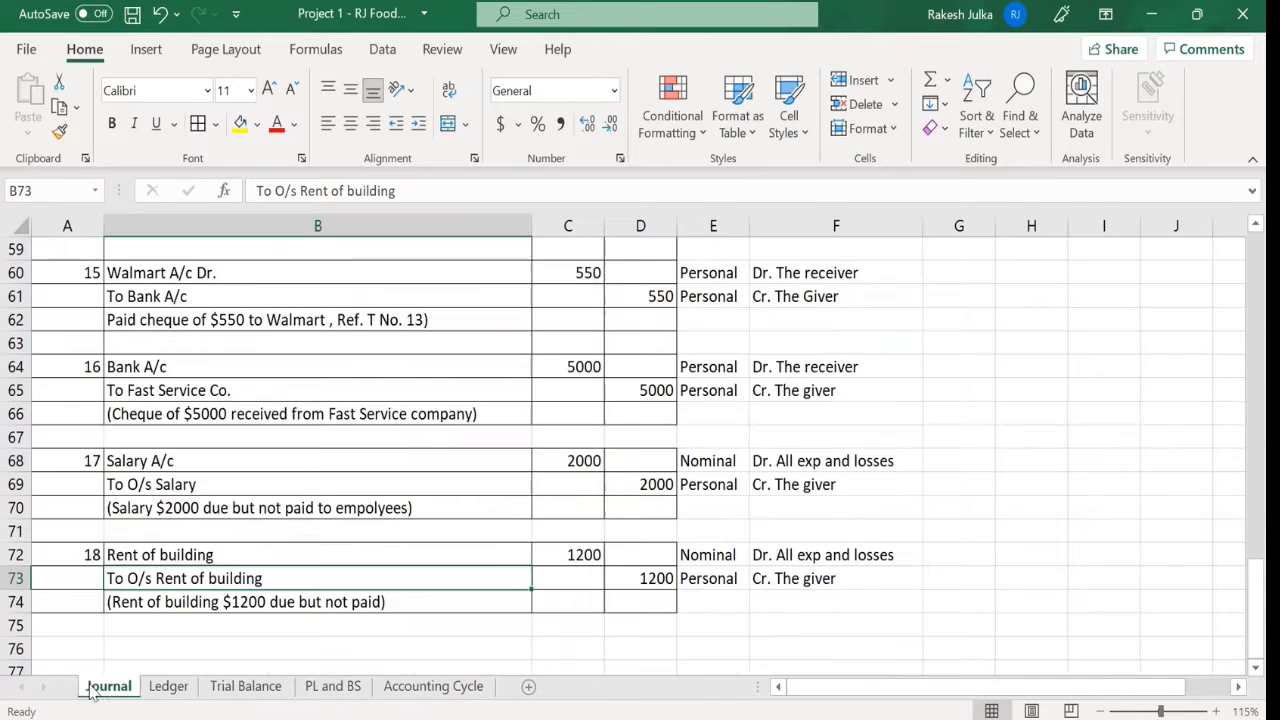
{"action": "left_click", "coordinate": [166, 690]}
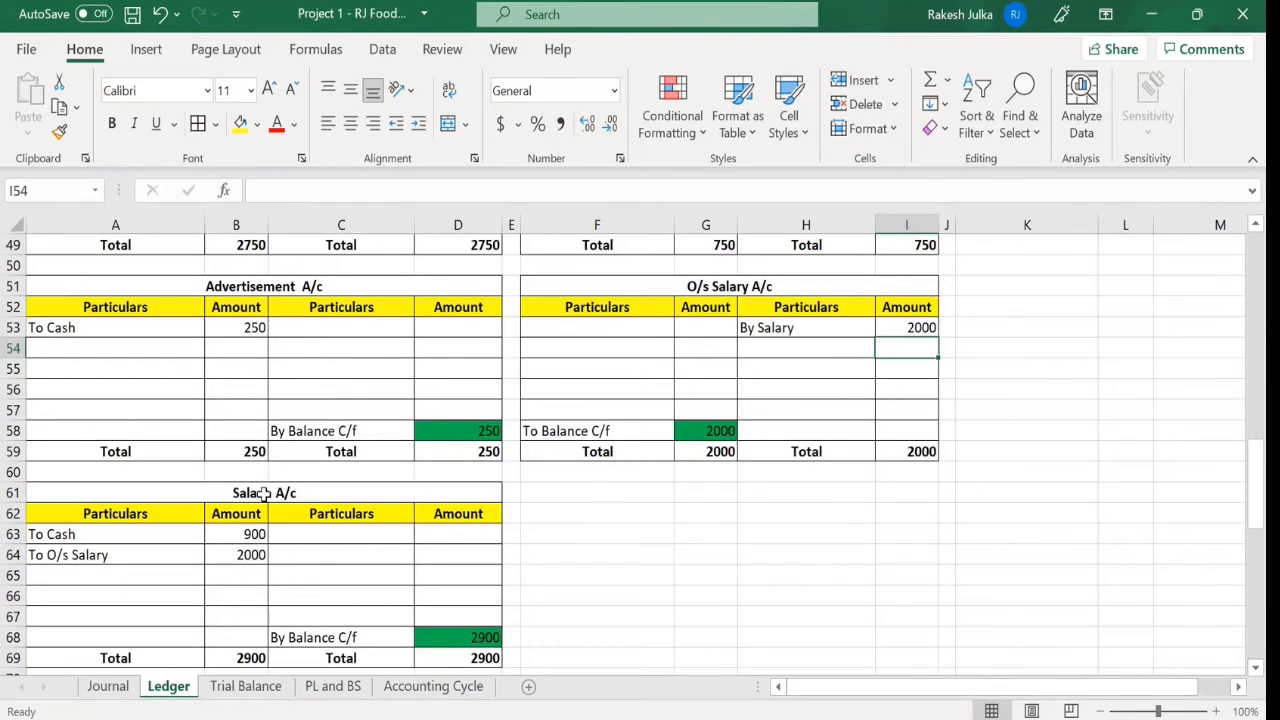
{"action": "scroll", "coordinate": [286, 488], "scroll_direction": "down", "scroll_amount": 5}
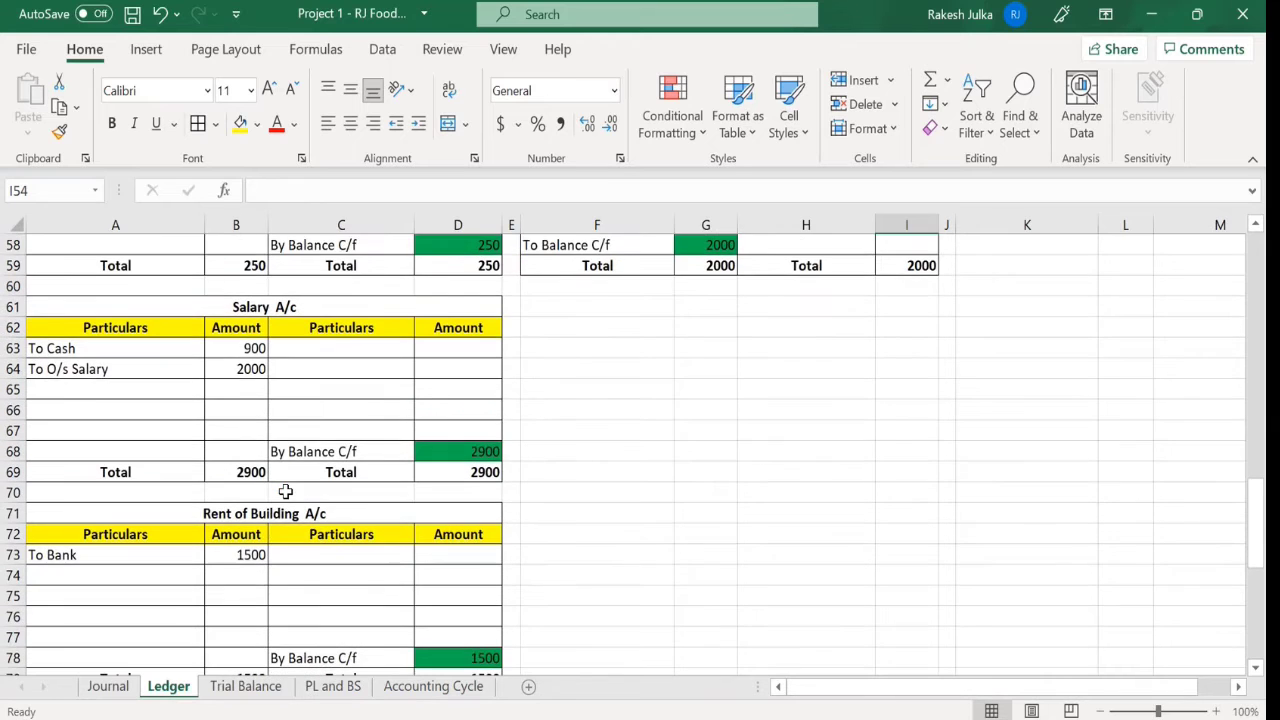
{"action": "type", "text": "12"}
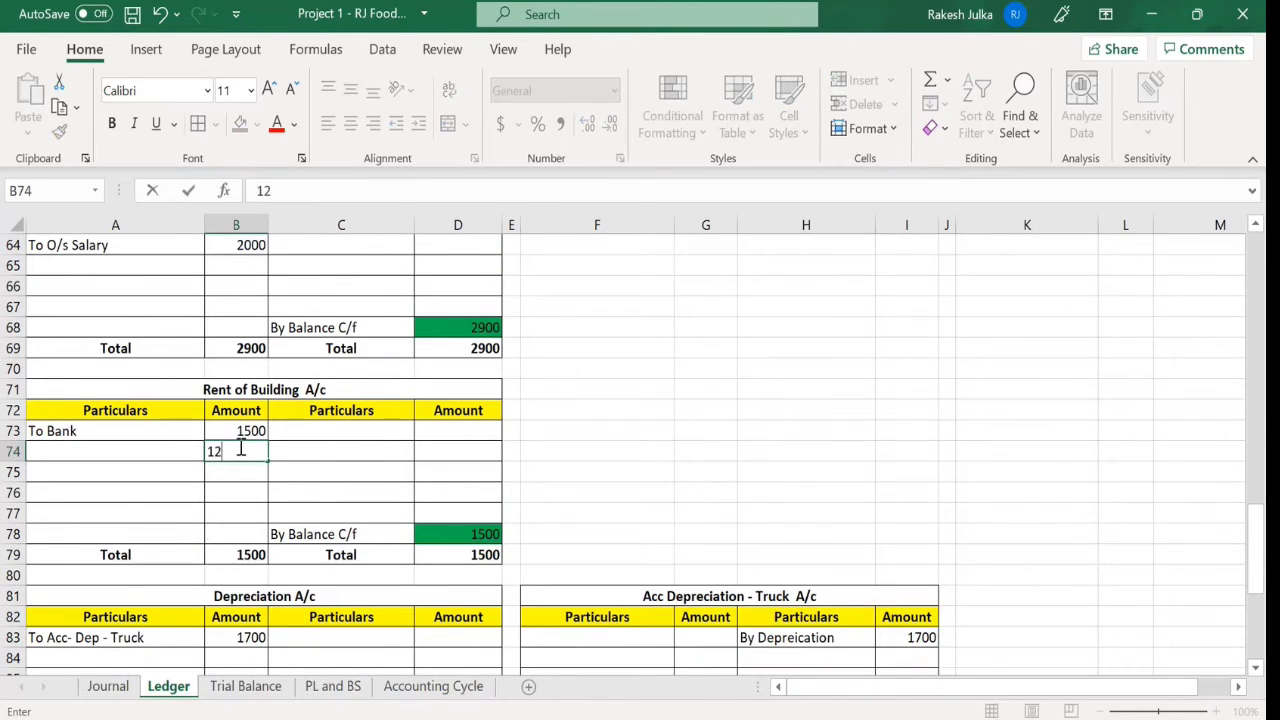
{"action": "type", "text": "00"}
{"action": "key", "text": "Return"}
{"action": "key", "text": "Left"}
{"action": "key", "text": "Up"}
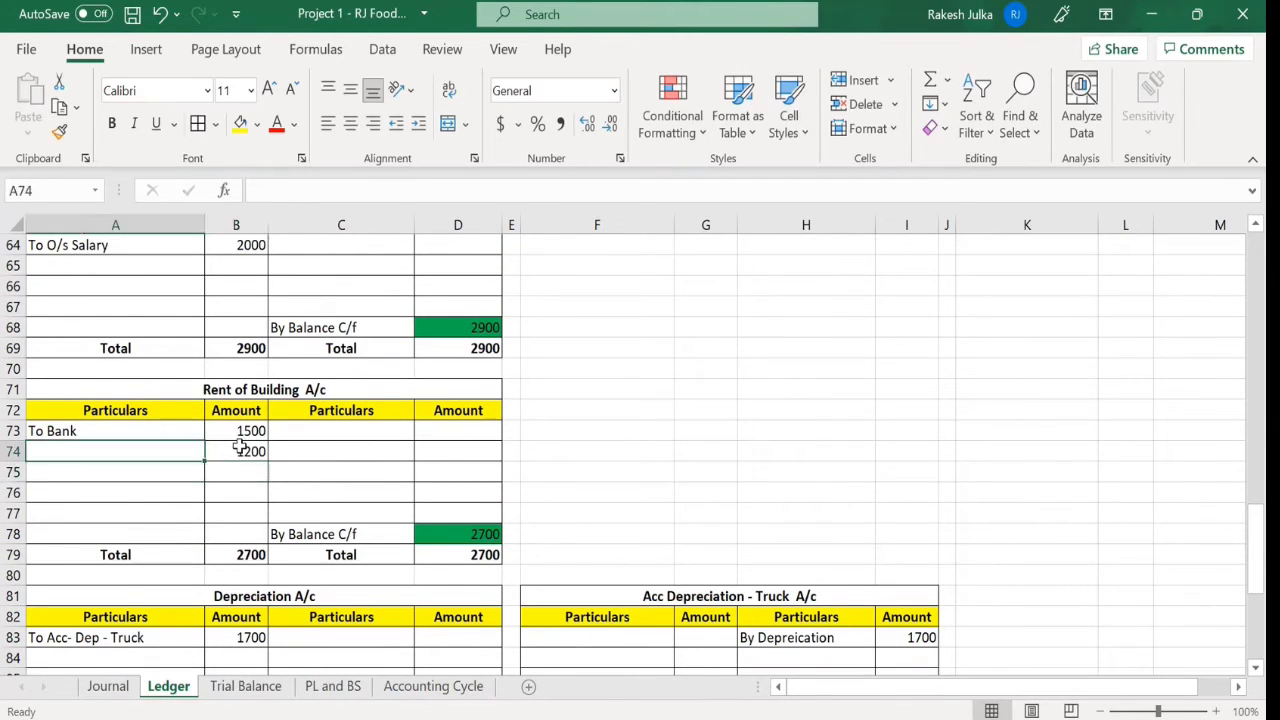
{"action": "type", "text": "To O/s"}
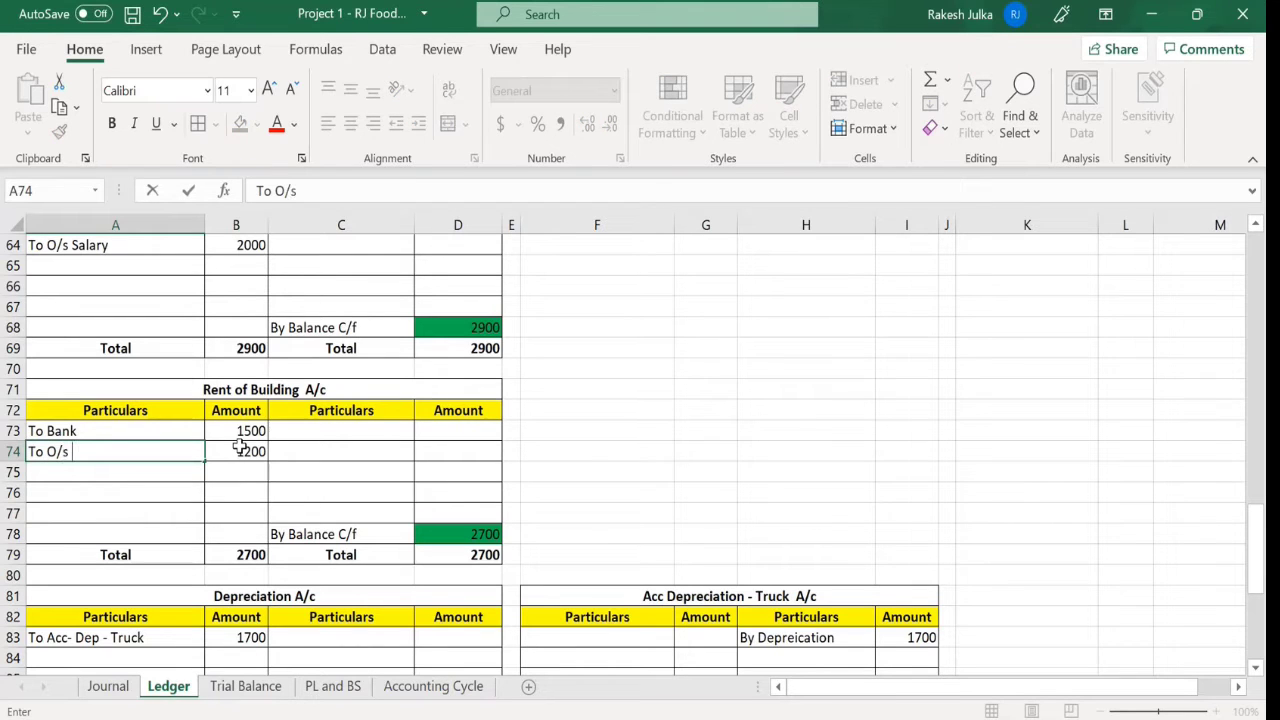
{"action": "type", "text": " Rent of building"}
{"action": "key", "text": "Return"}
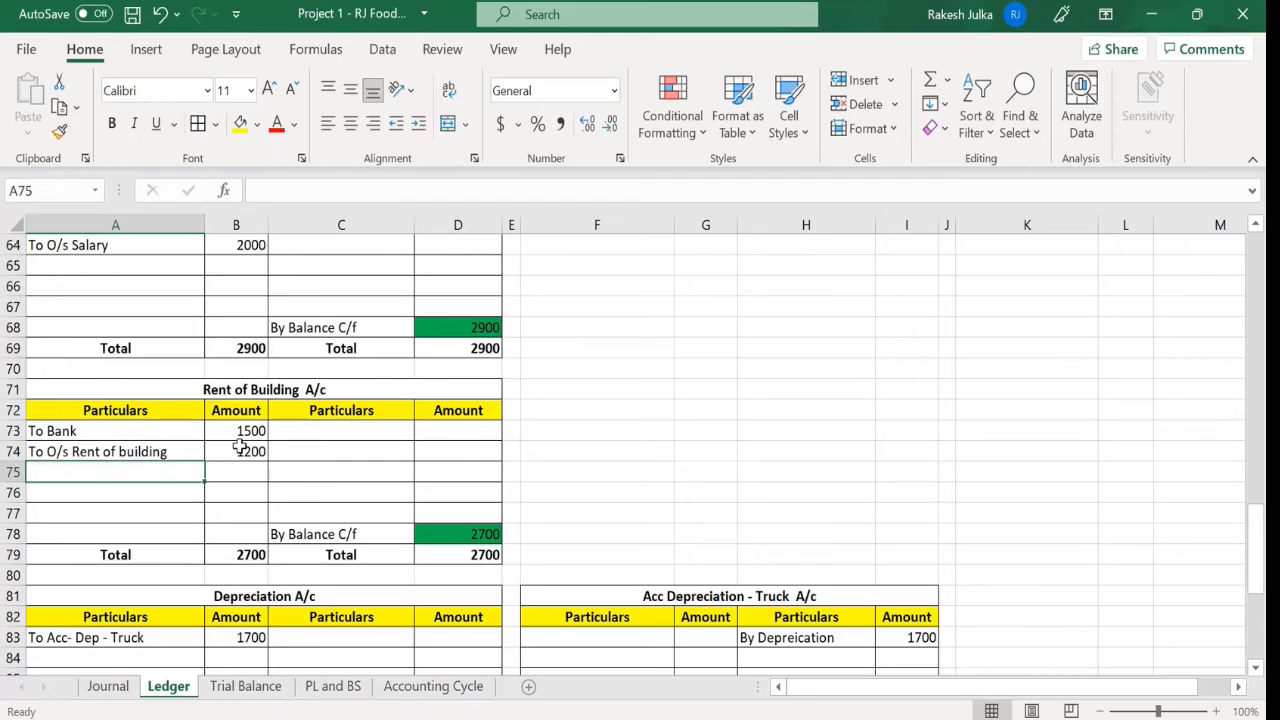
{"action": "scroll", "coordinate": [632, 508], "scroll_direction": "up", "scroll_amount": 3}
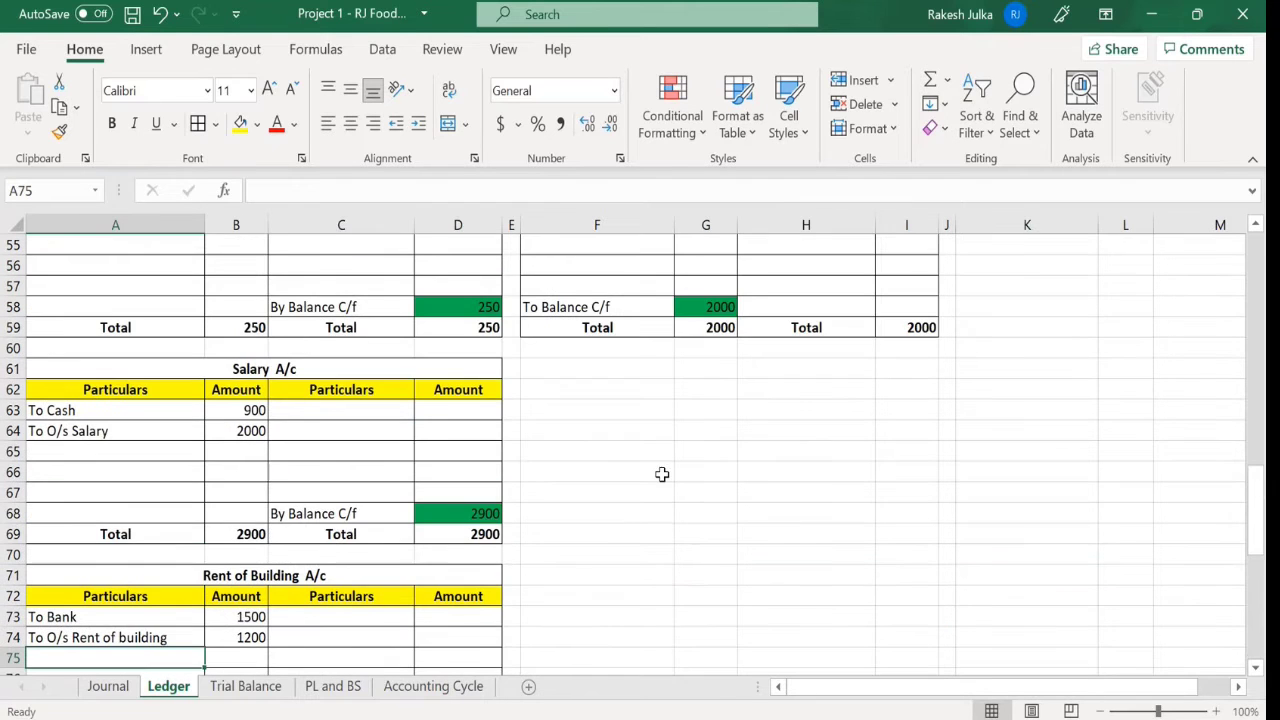
{"action": "scroll", "coordinate": [668, 473], "scroll_direction": "down", "scroll_amount": 3}
{"action": "scroll", "coordinate": [668, 473], "scroll_direction": "down", "scroll_amount": 3}
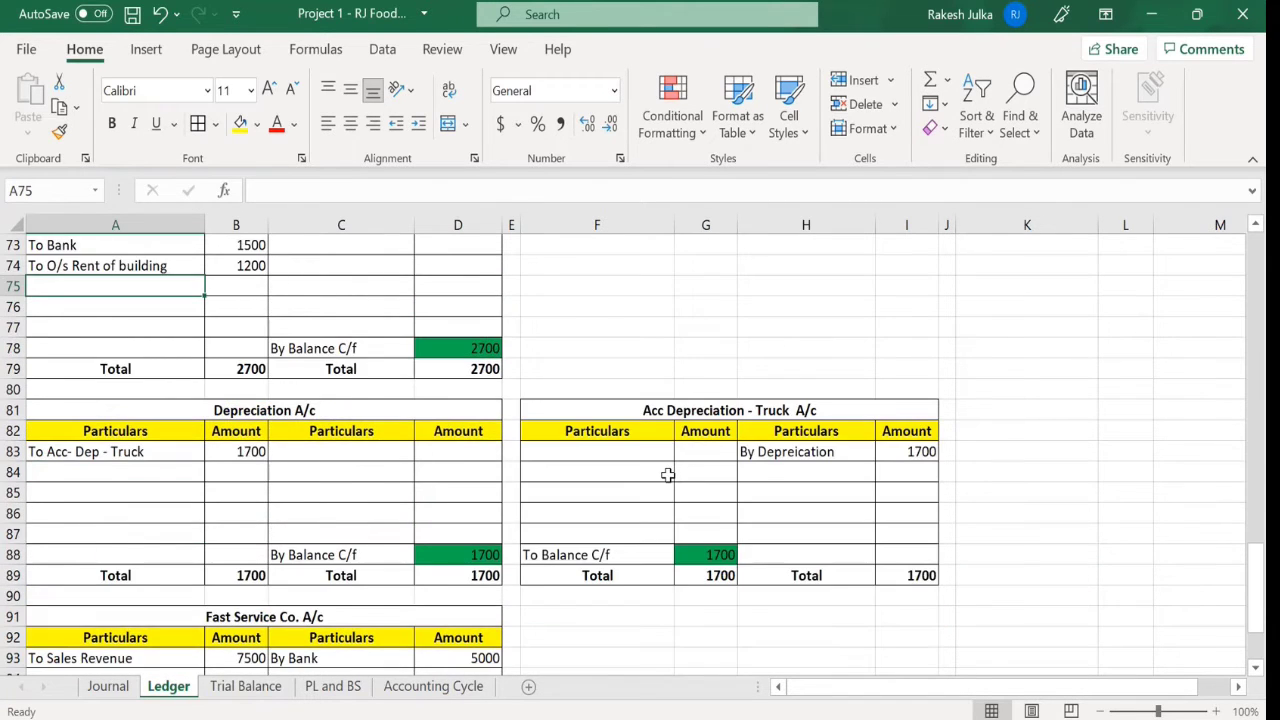
{"action": "scroll", "coordinate": [668, 473], "scroll_direction": "up", "scroll_amount": 8}
- Copy the O/s Salary A/c table F51:I59 and paste it at F61
{"action": "left_click_drag", "start_coordinate": [733, 287], "coordinate": [720, 440]}
{"action": "key", "text": "ctrl+c"}
{"action": "left_click", "coordinate": [597, 493]}
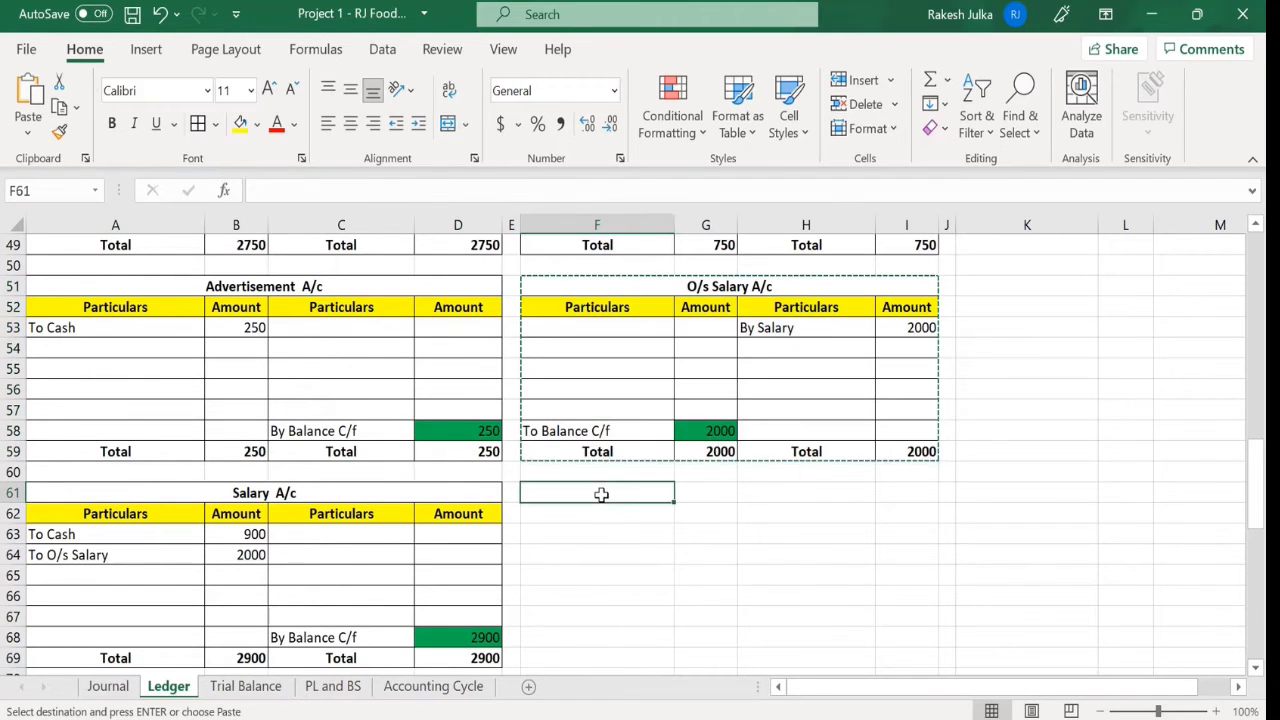
{"action": "key", "text": "ctrl+v"}
{"action": "left_click", "coordinate": [706, 596]}
{"action": "key", "text": "Escape"}
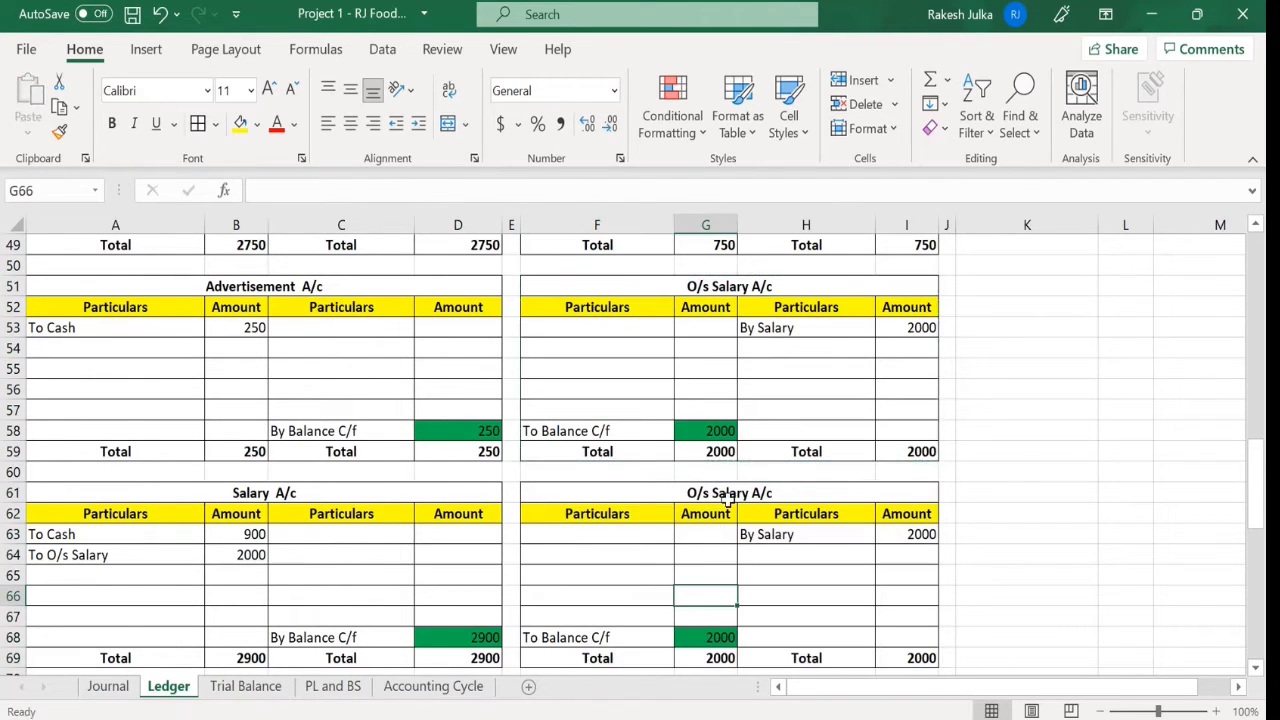
- Retitle the copied table O/s Rent of building A/c and save the workbook
{"action": "left_click", "coordinate": [735, 510]}
{"action": "double_click", "coordinate": [752, 493]}
{"action": "left_click_drag", "start_coordinate": [752, 493], "coordinate": [646, 491]}
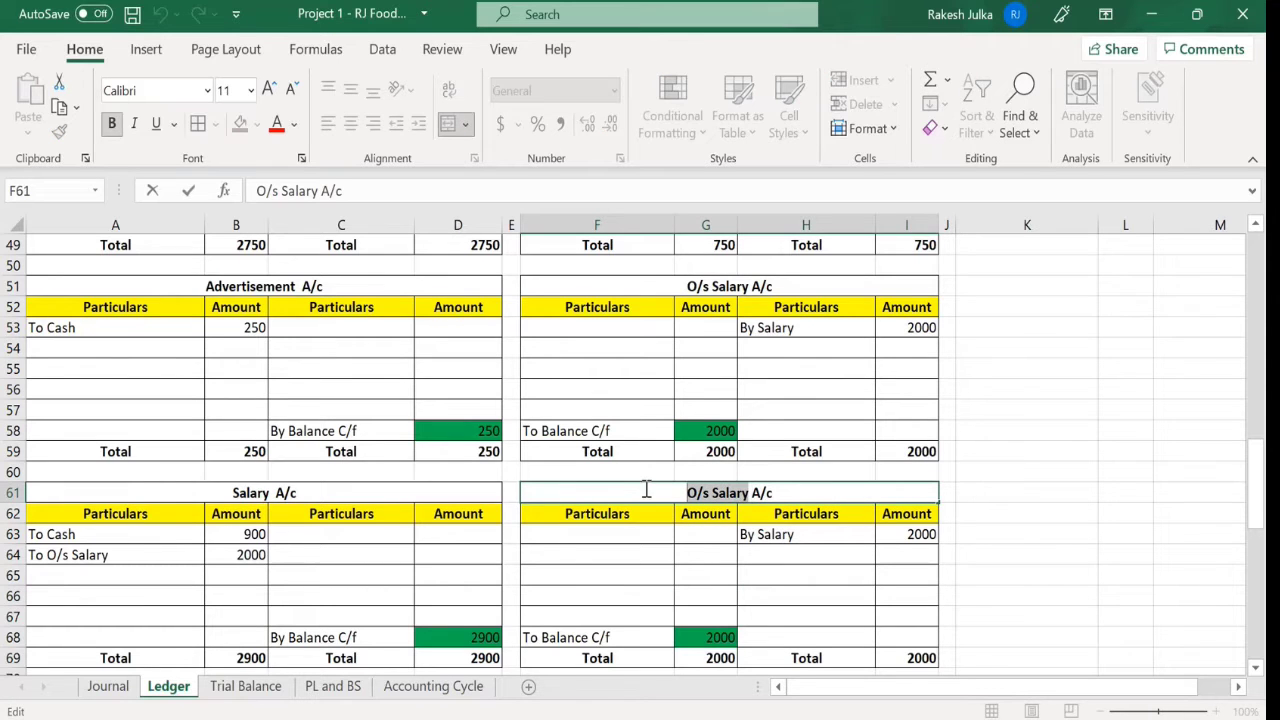
{"action": "type", "text": "O/s RE"}
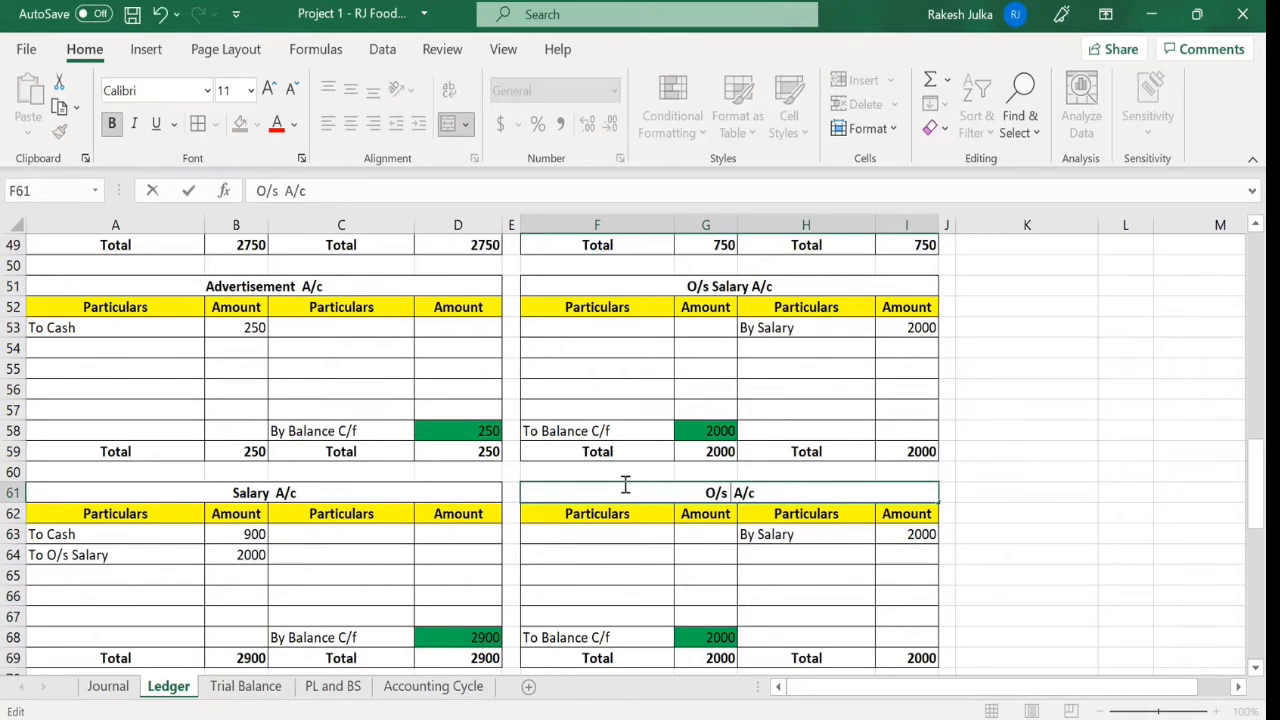
{"action": "key", "text": "BackSpace"}
{"action": "type", "text": "ent of b"}
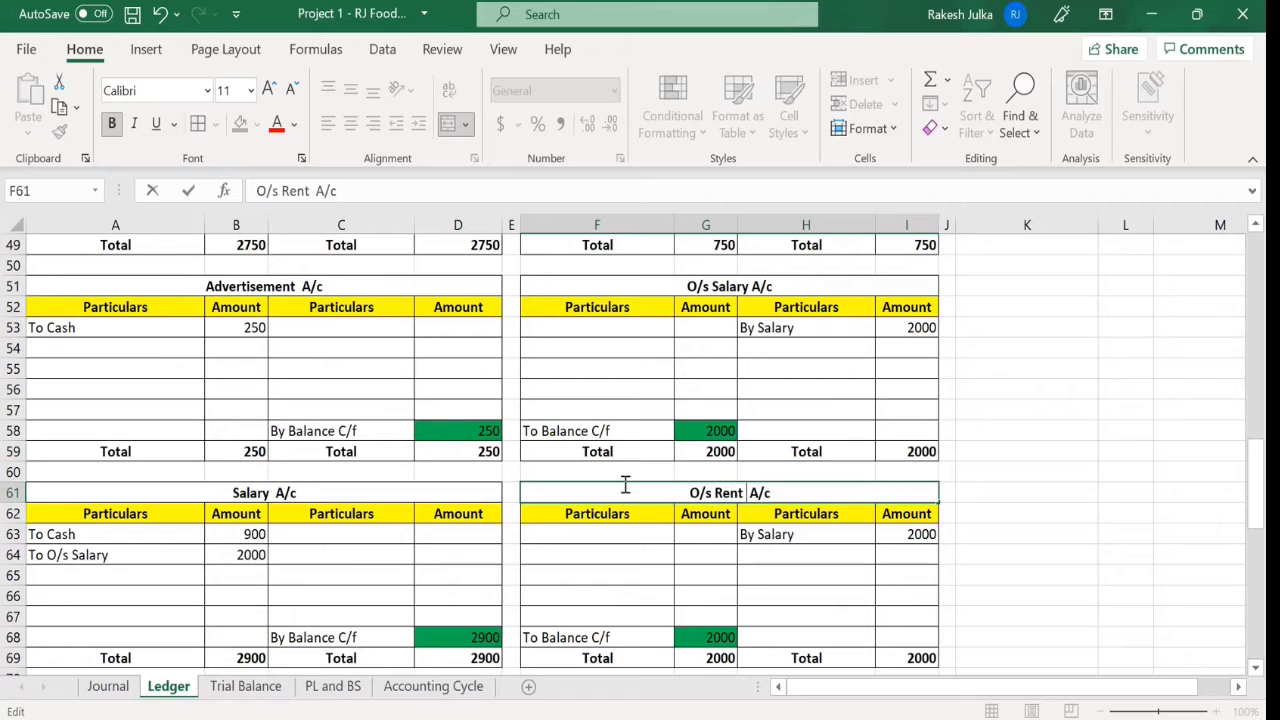
{"action": "type", "text": "uilding"}
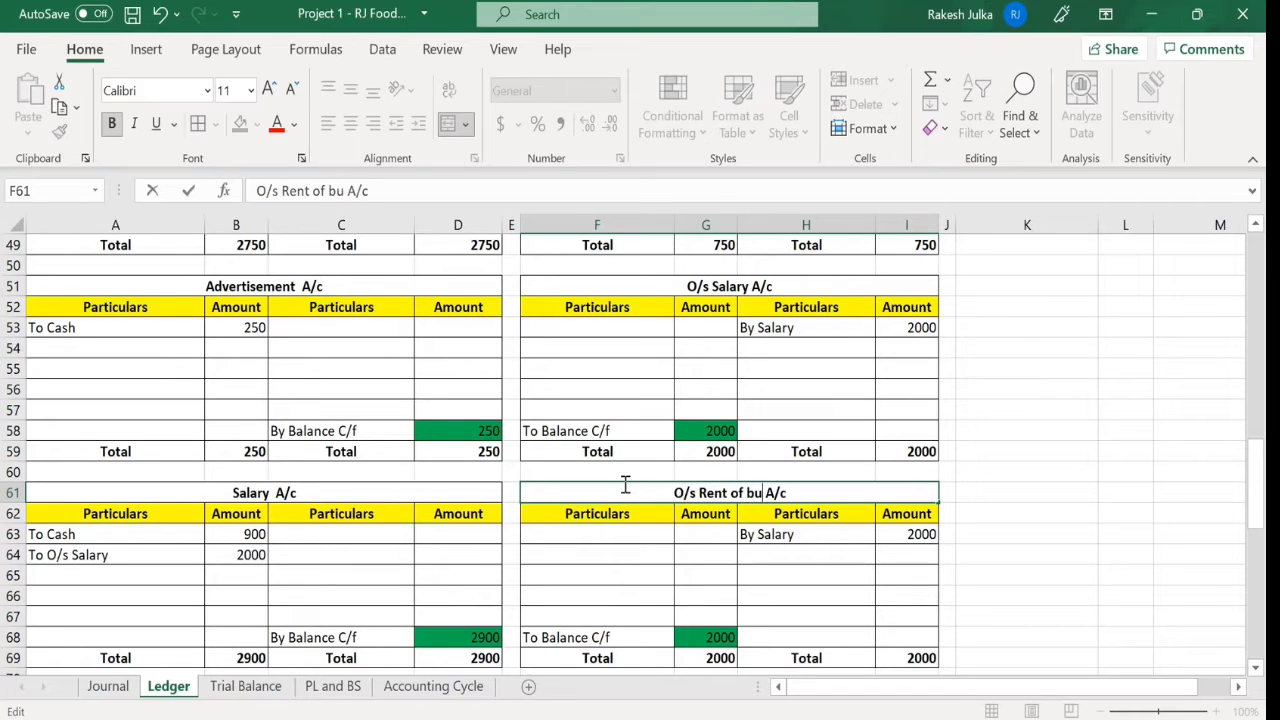
{"action": "key", "text": "Return"}
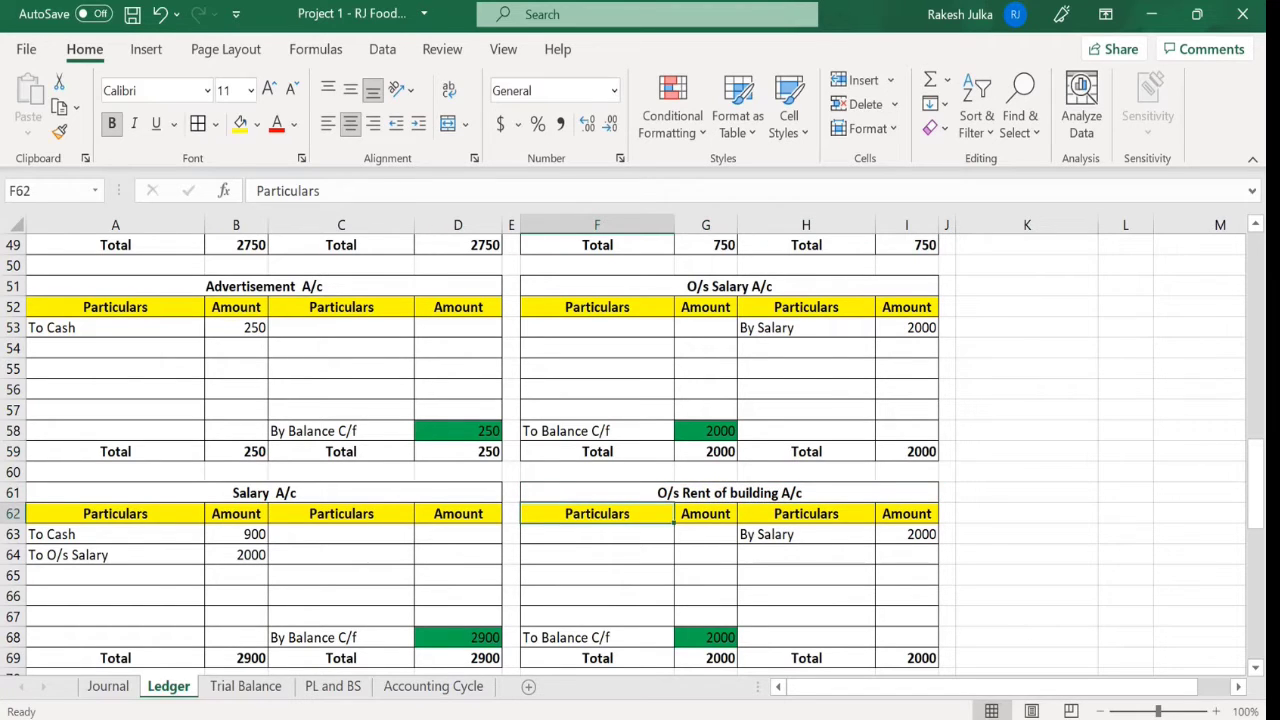
{"action": "key", "text": "ctrl+s"}
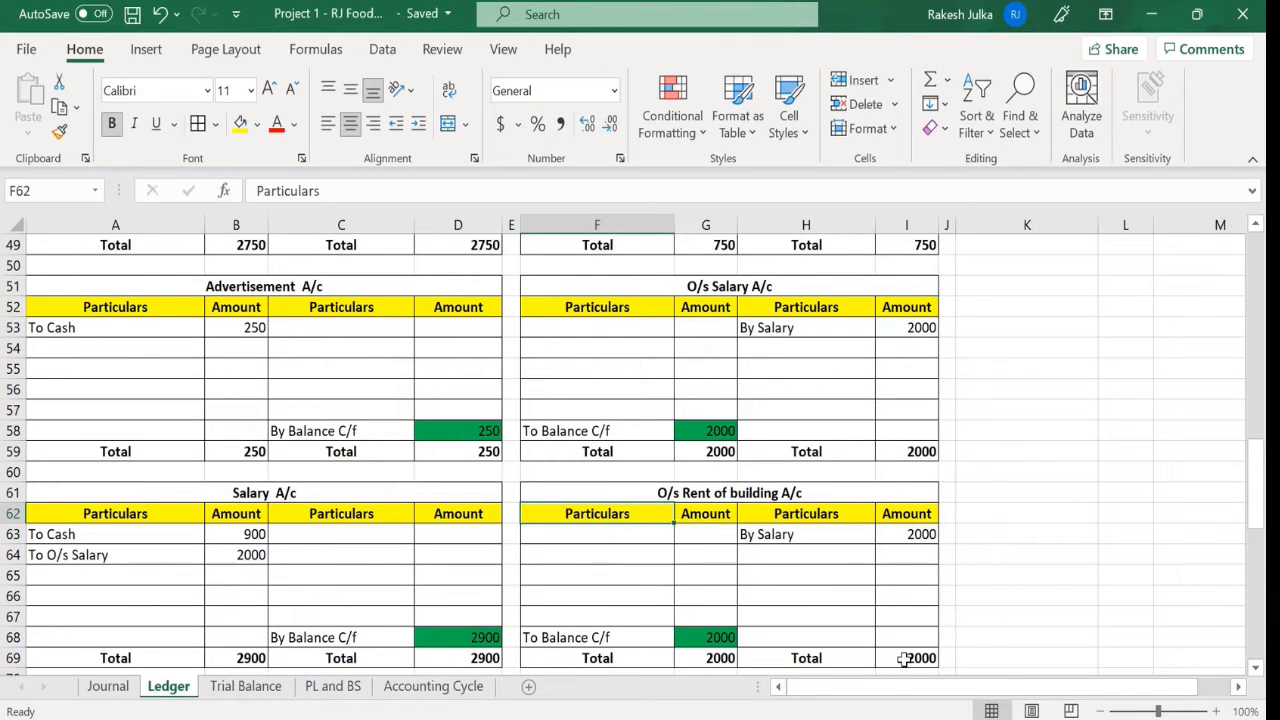
- Clear the copied By Salary 2000 entry from the O/s Rent of building A/c
{"action": "left_click_drag", "start_coordinate": [811, 533], "coordinate": [878, 537]}
{"action": "key", "text": "Delete"}
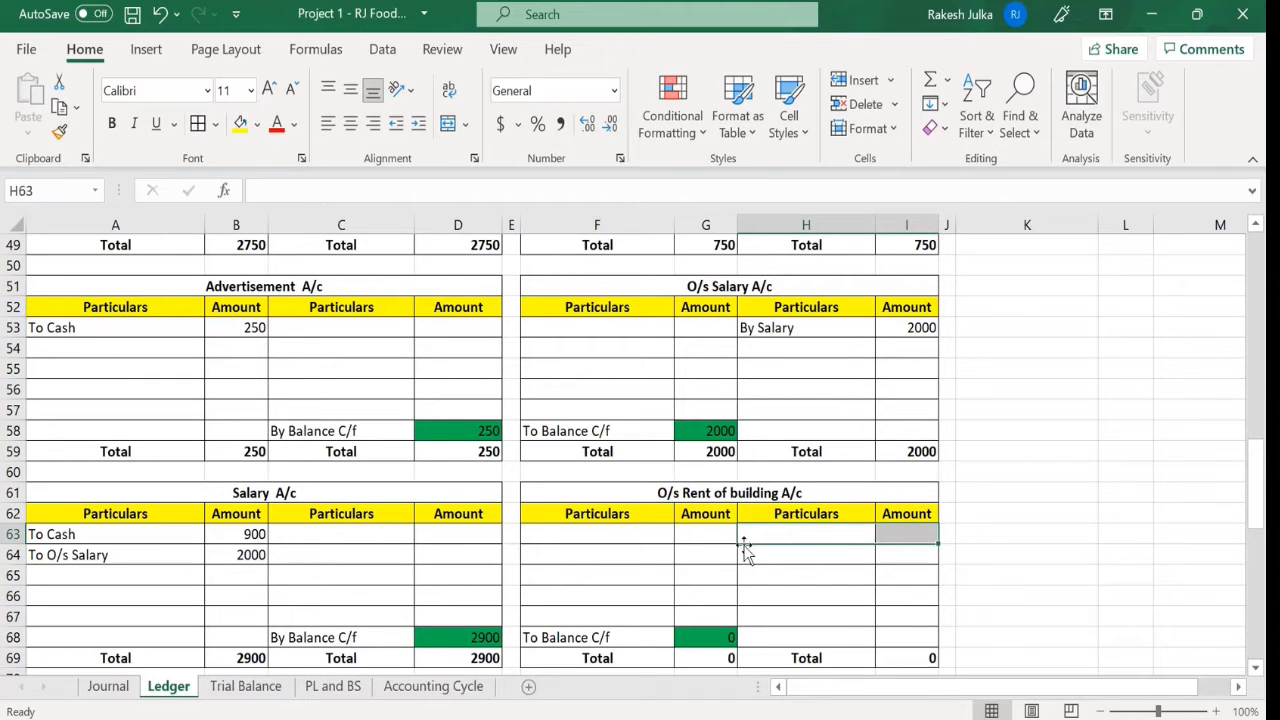
{"action": "left_click", "coordinate": [795, 571]}
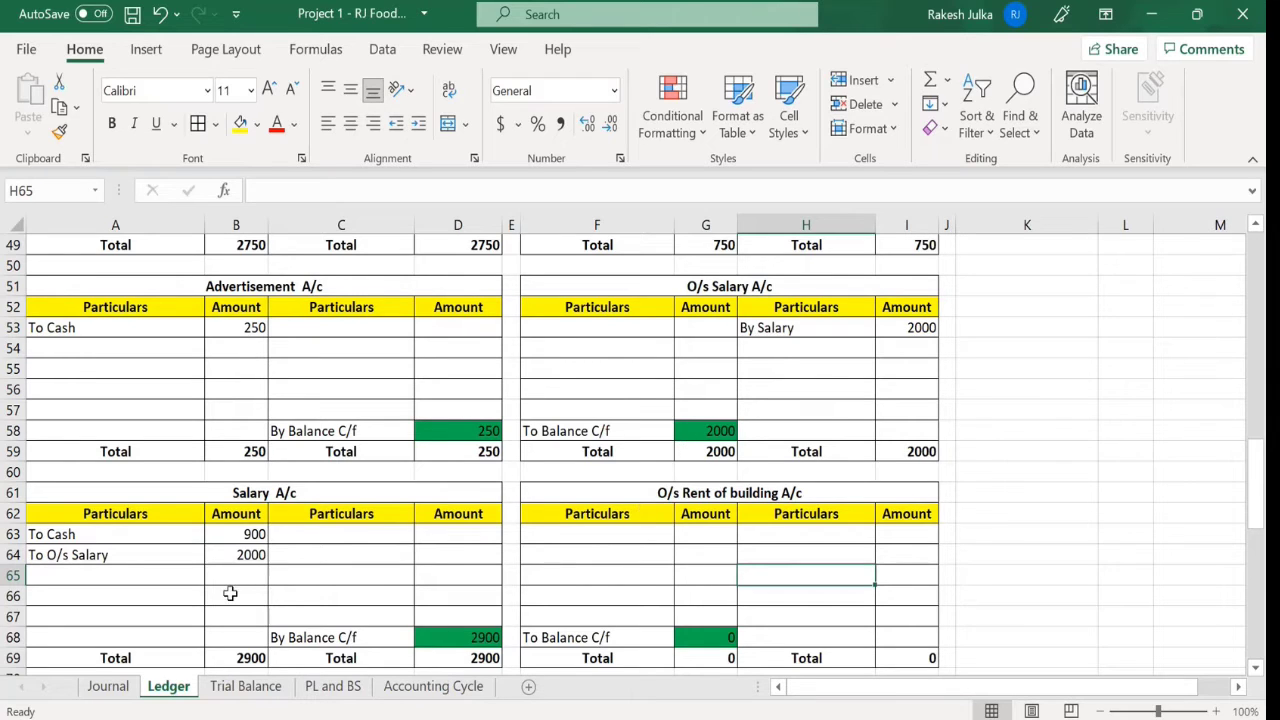
{"action": "scroll", "coordinate": [380, 577], "scroll_direction": "down", "scroll_amount": 3}
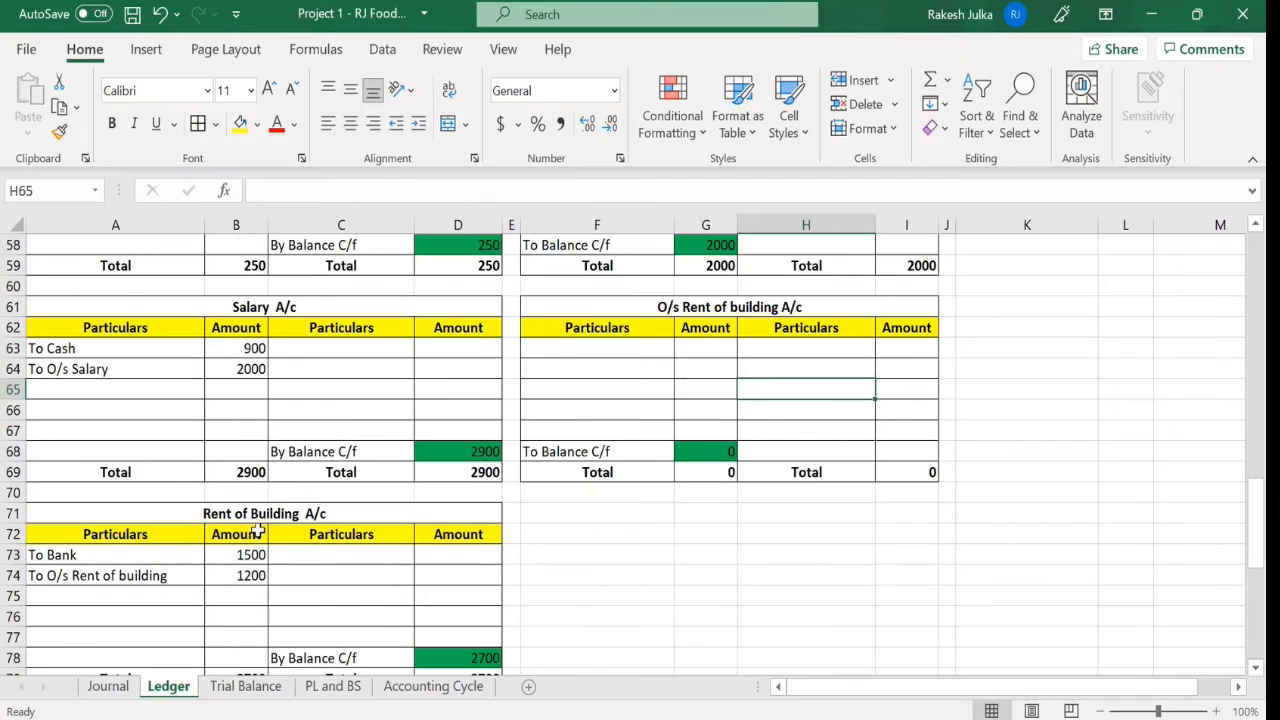
{"action": "left_click", "coordinate": [257, 516]}
{"action": "left_click", "coordinate": [114, 575]}
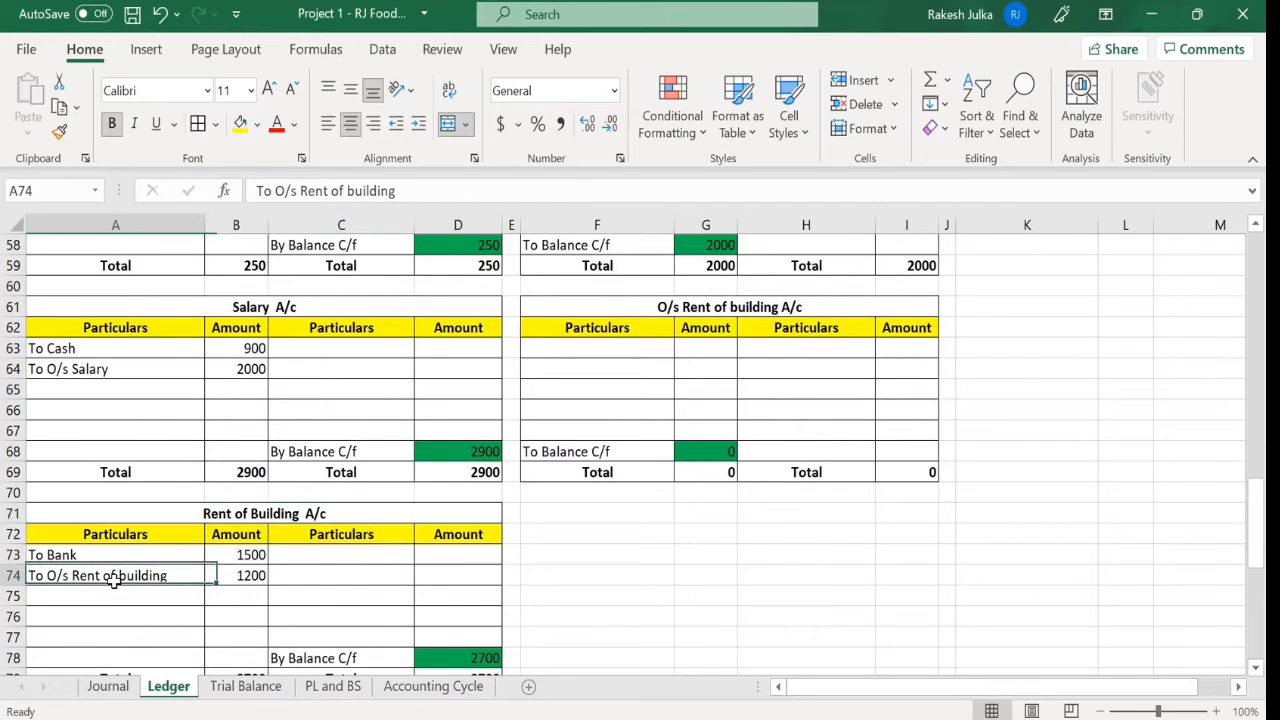
{"action": "left_click", "coordinate": [244, 577]}
{"action": "scroll", "coordinate": [710, 560], "scroll_direction": "up", "scroll_amount": 1}
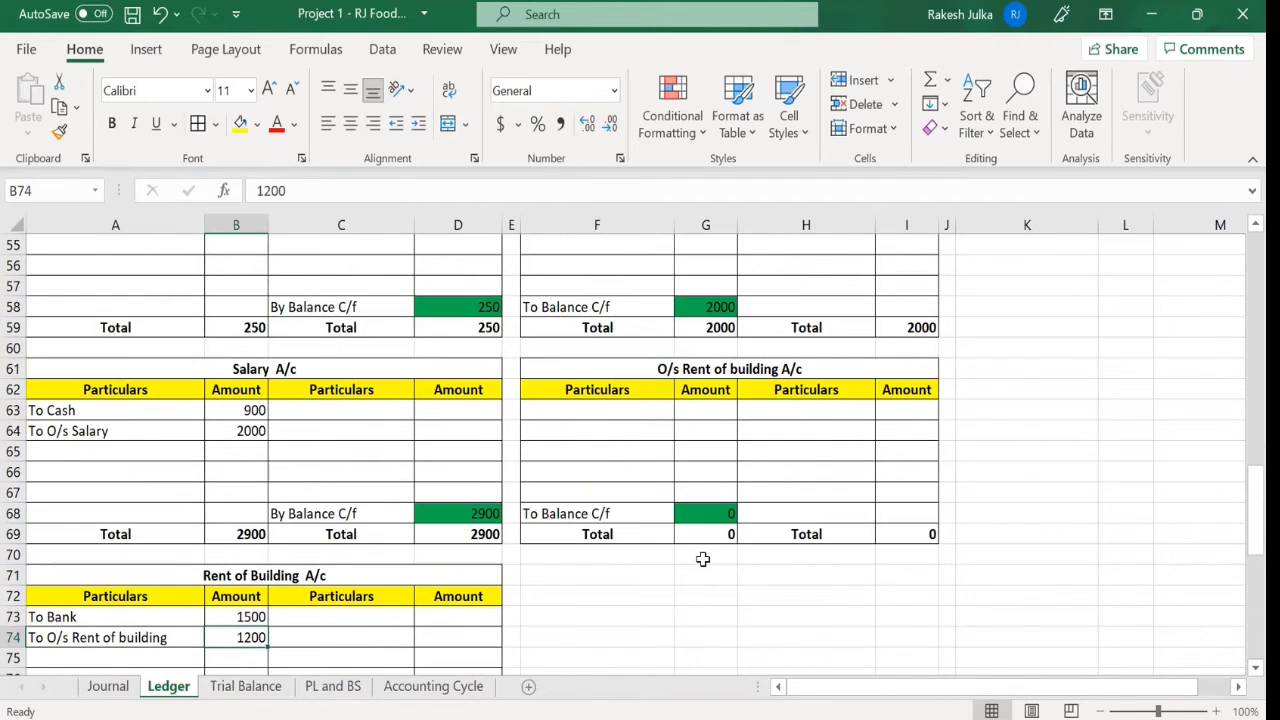
- Enter By Rent of building 1200 in H63:I63, then go to the Trial Balance sheet
{"action": "left_click", "coordinate": [772, 413]}
{"action": "type", "text": "By"}
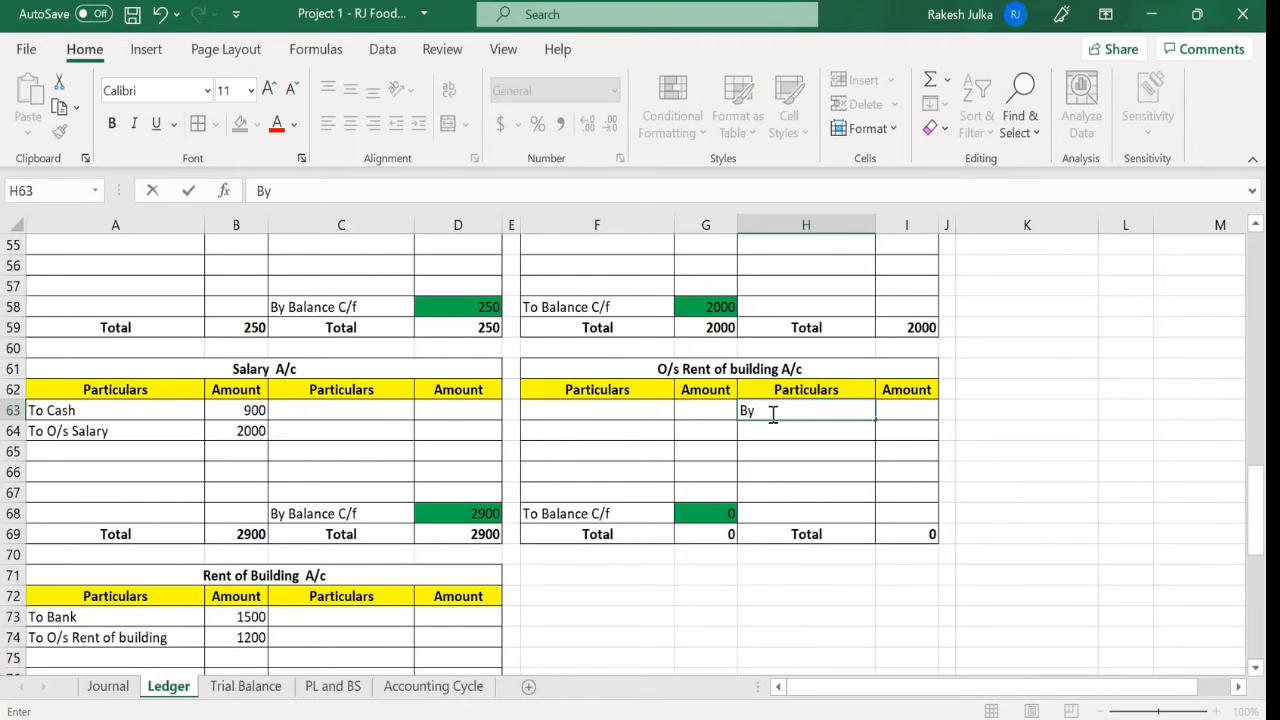
{"action": "type", "text": "Rent of "}
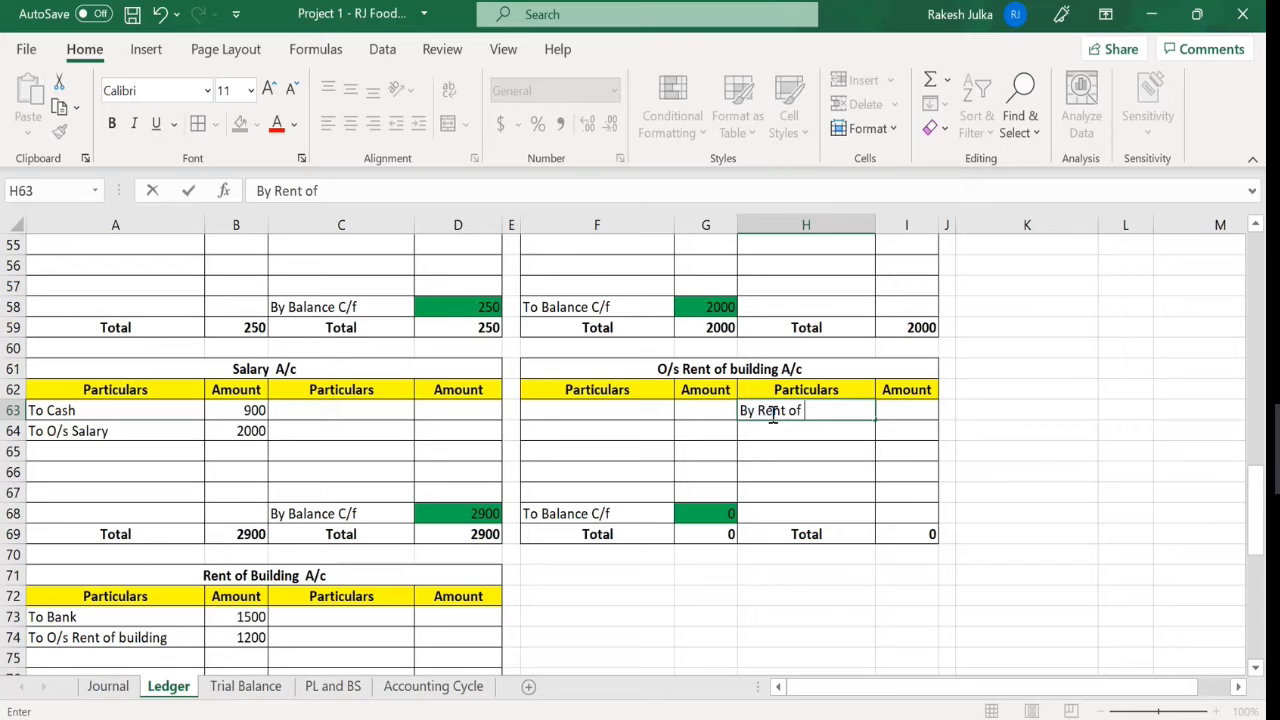
{"action": "type", "text": "building"}
{"action": "key", "text": "Return"}
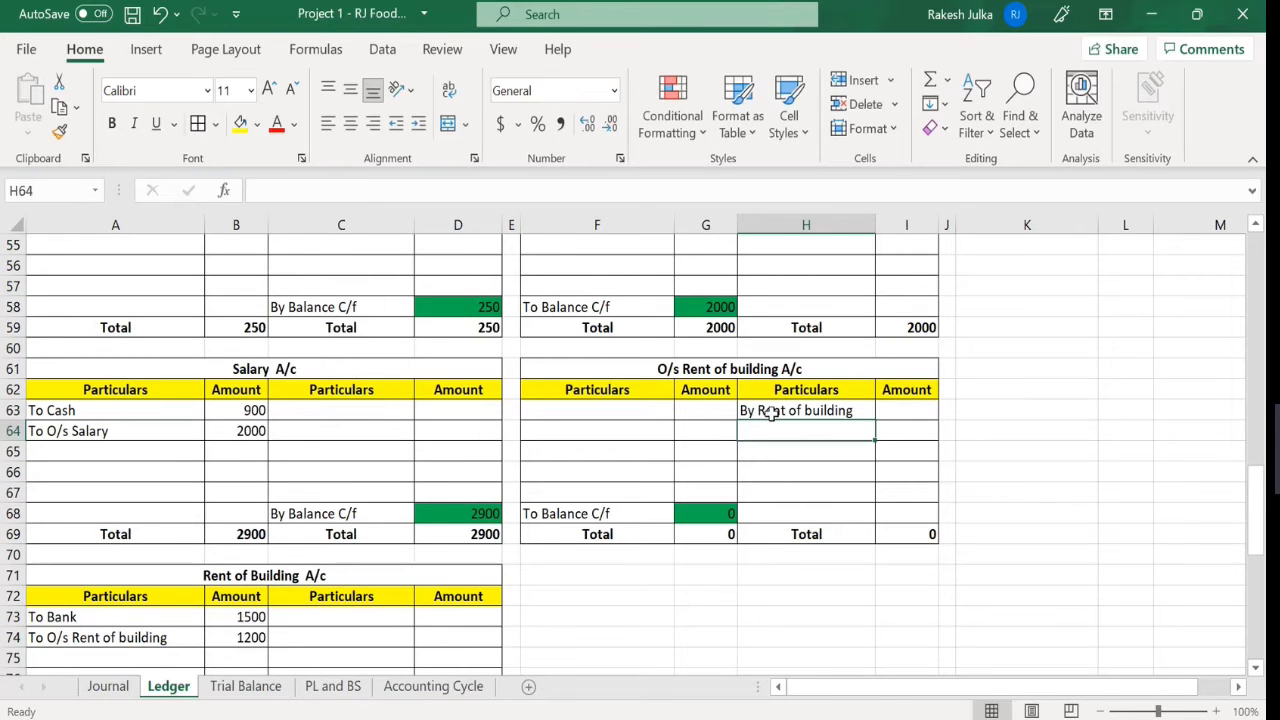
{"action": "left_click", "coordinate": [912, 412]}
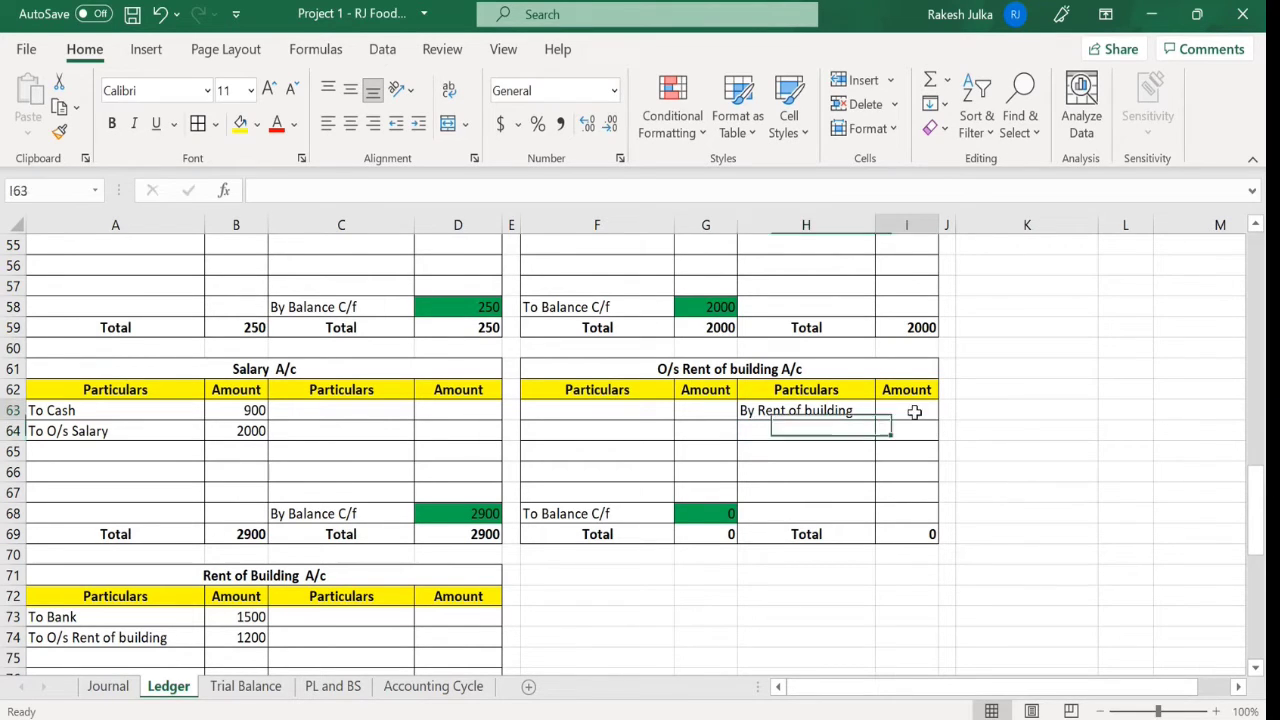
{"action": "type", "text": "1200"}
{"action": "key", "text": "Return"}
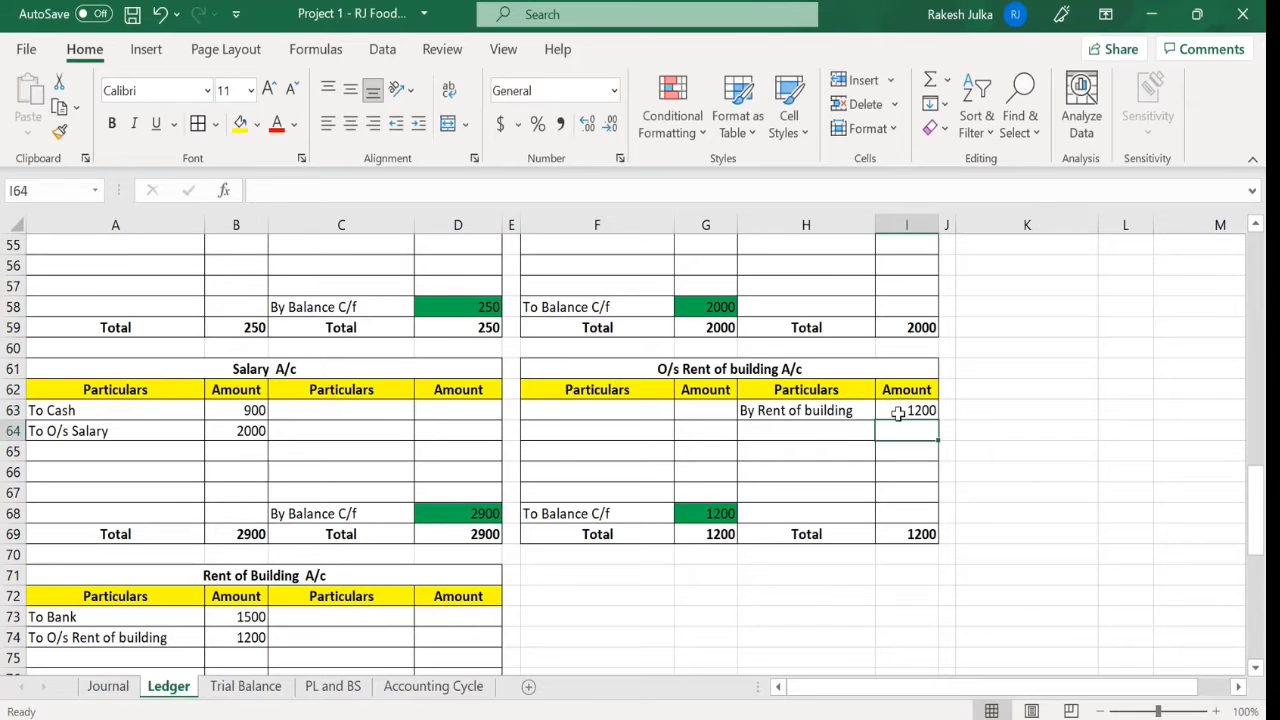
{"action": "scroll", "coordinate": [617, 523], "scroll_direction": "down", "scroll_amount": 1}
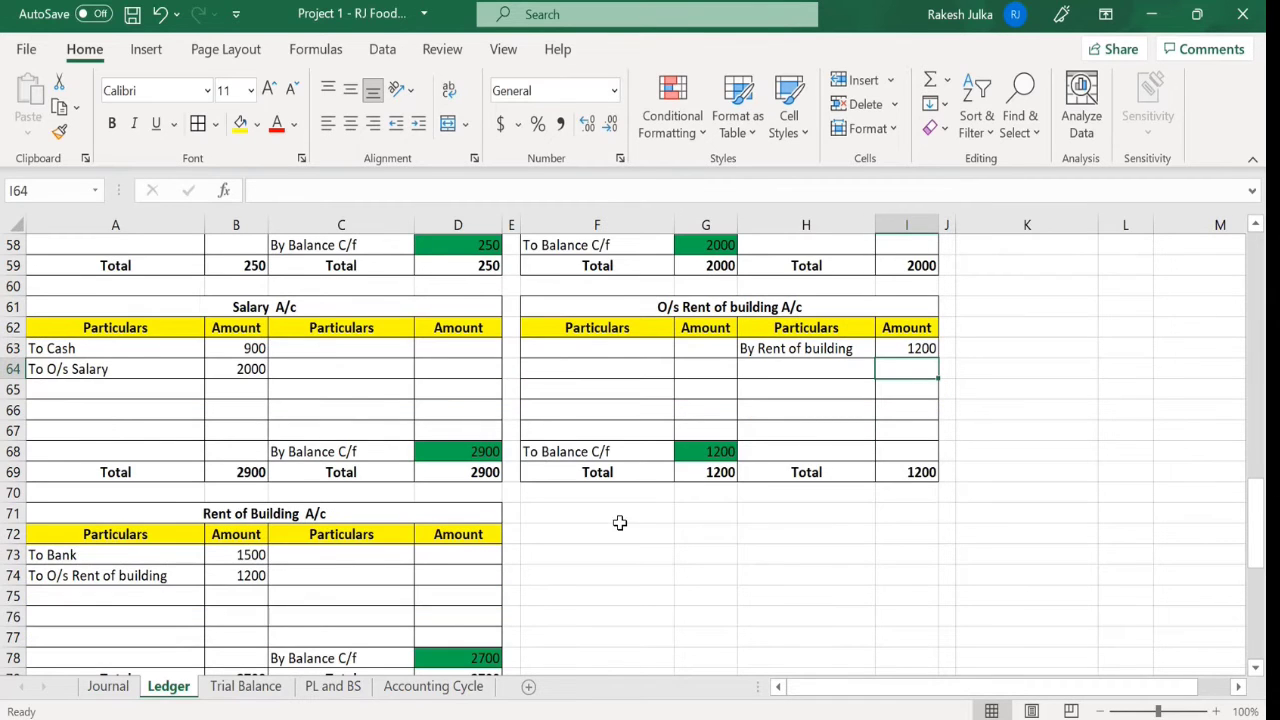
{"action": "left_click", "coordinate": [246, 686]}
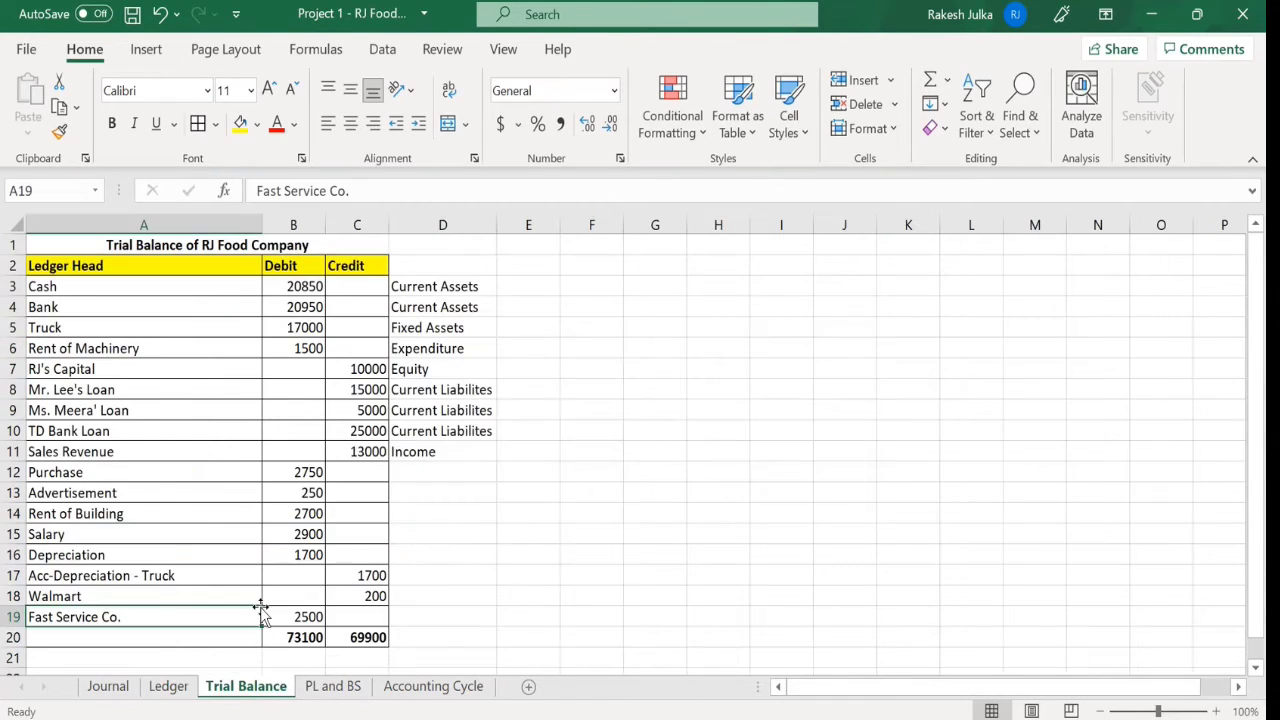
- Trace the Salary debit across the PL and BS and Ledger sheets, then return to the Trial Balance
{"action": "left_click", "coordinate": [94, 534]}
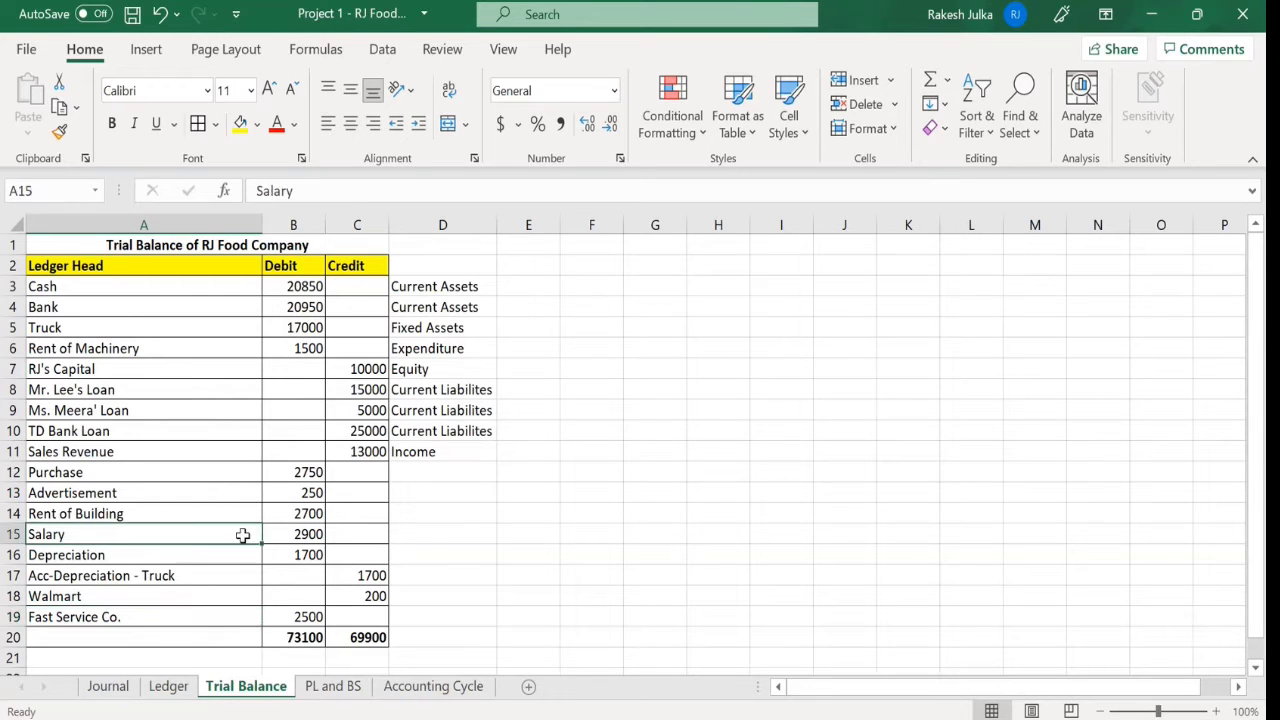
{"action": "left_click", "coordinate": [297, 535]}
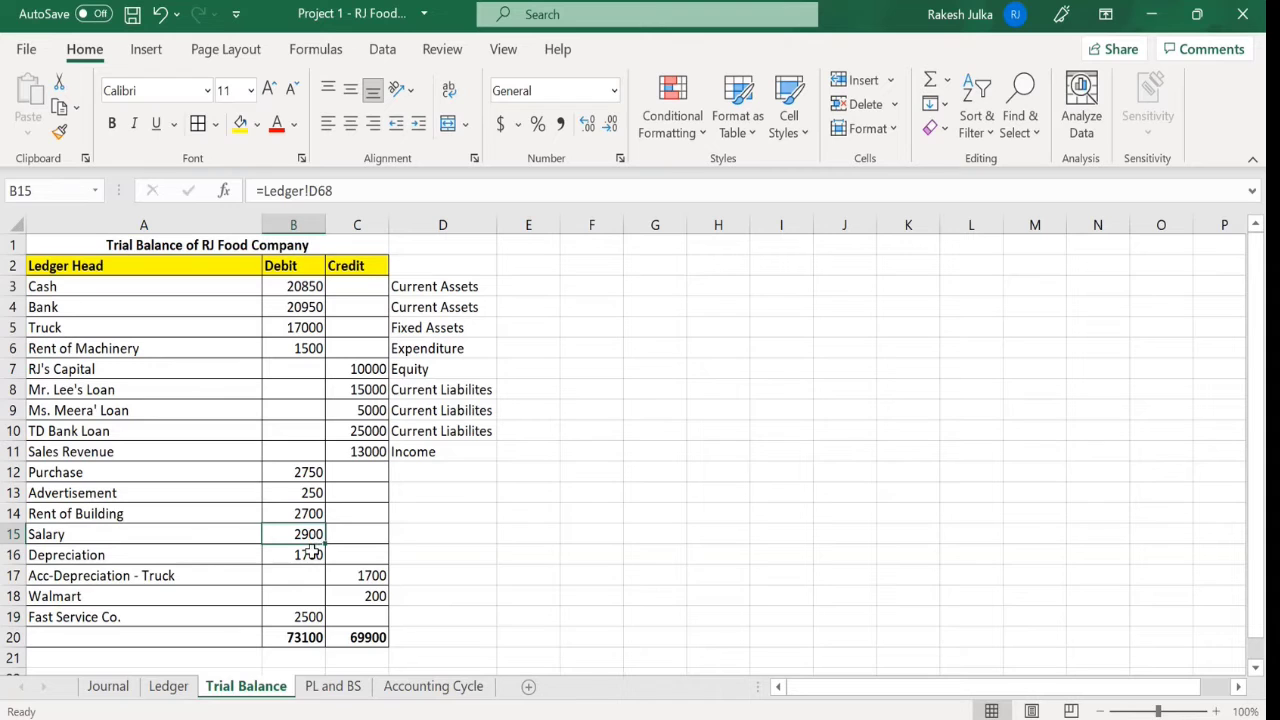
{"action": "left_click", "coordinate": [338, 688]}
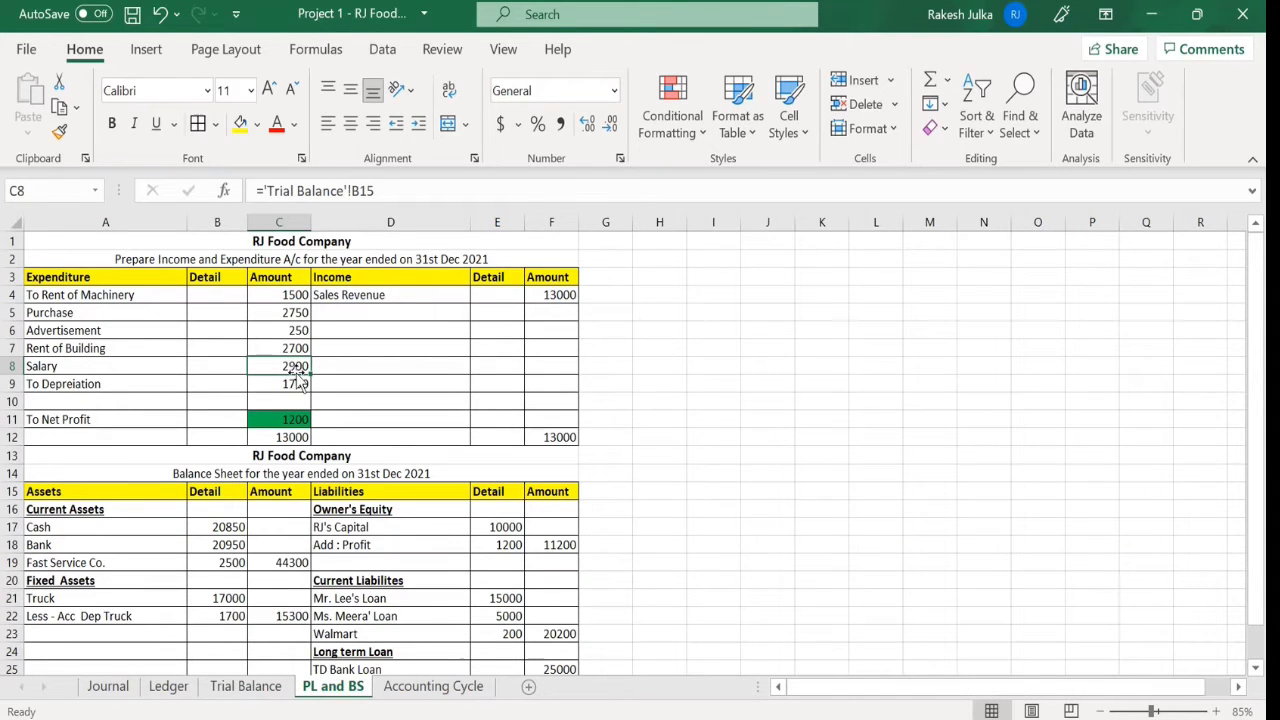
{"action": "left_click", "coordinate": [357, 414]}
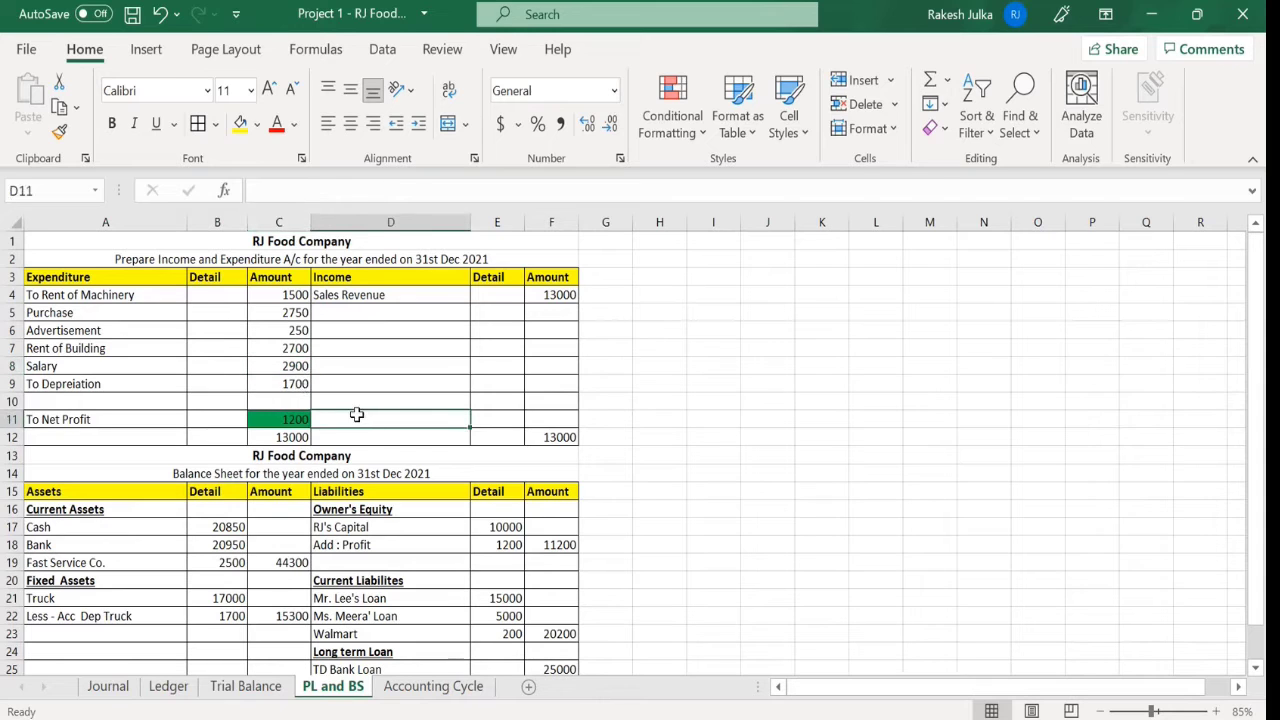
{"action": "left_click", "coordinate": [236, 690]}
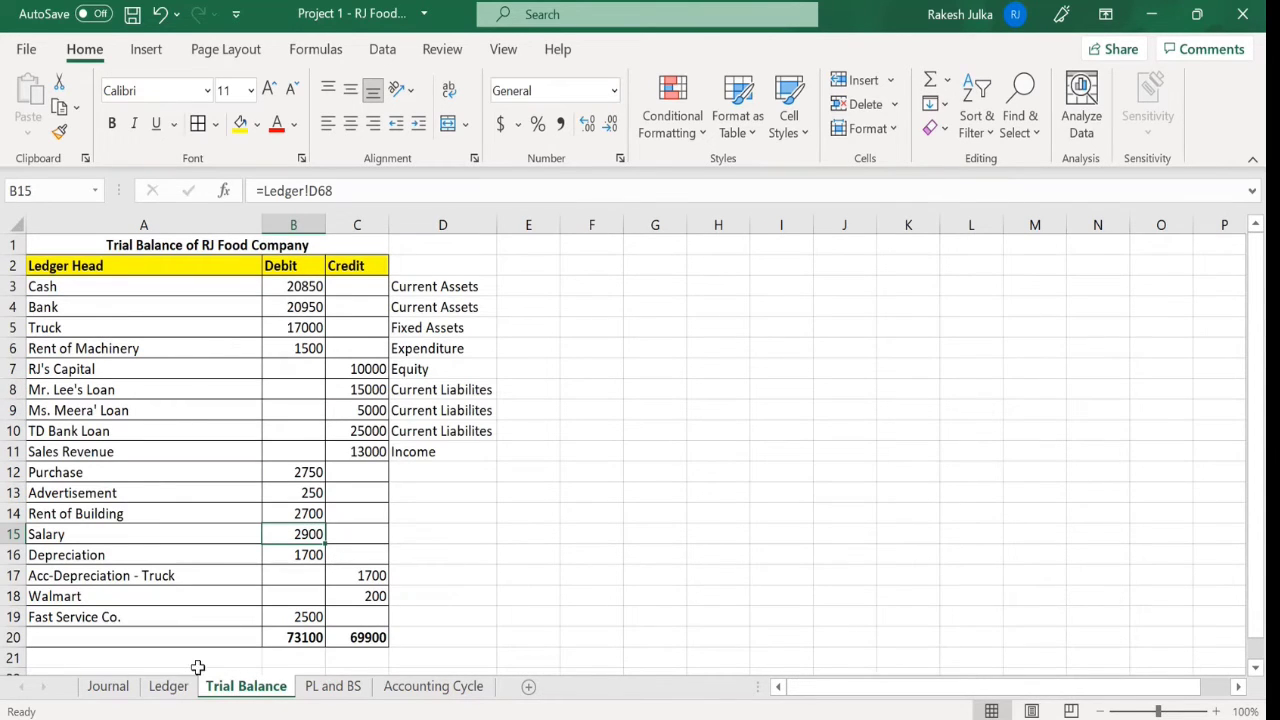
{"action": "left_click", "coordinate": [168, 688]}
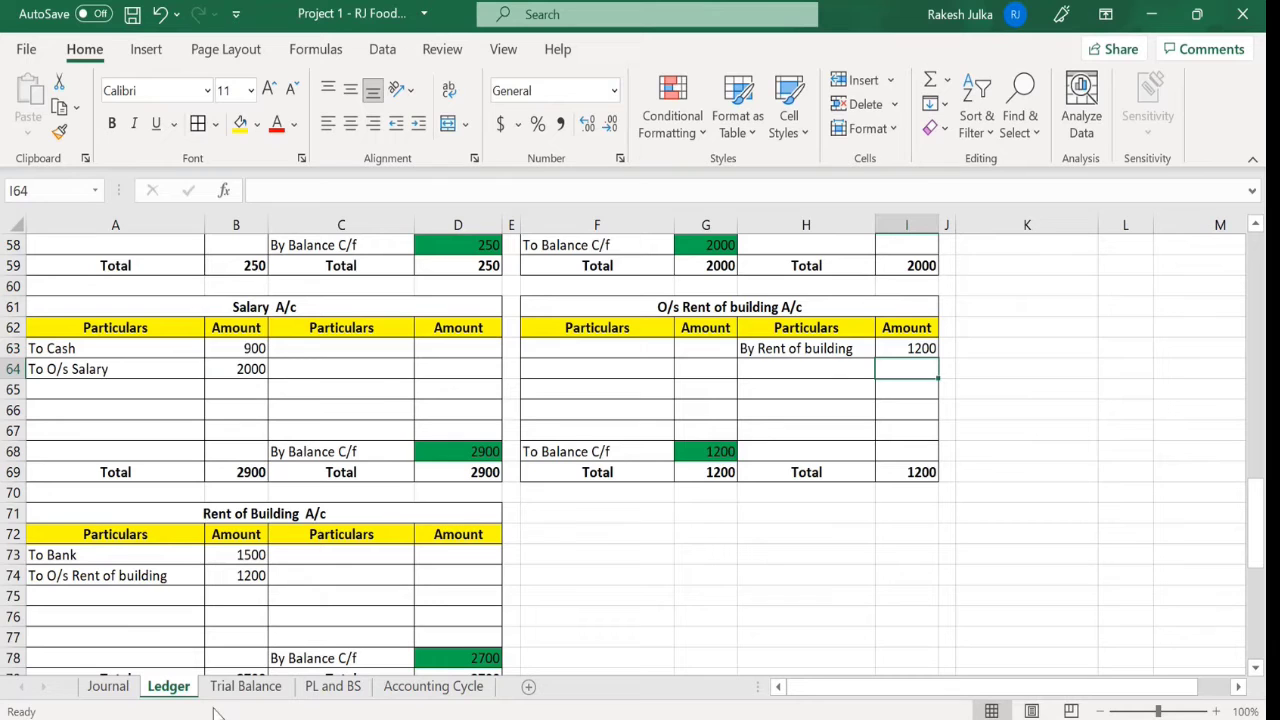
{"action": "left_click", "coordinate": [245, 686]}
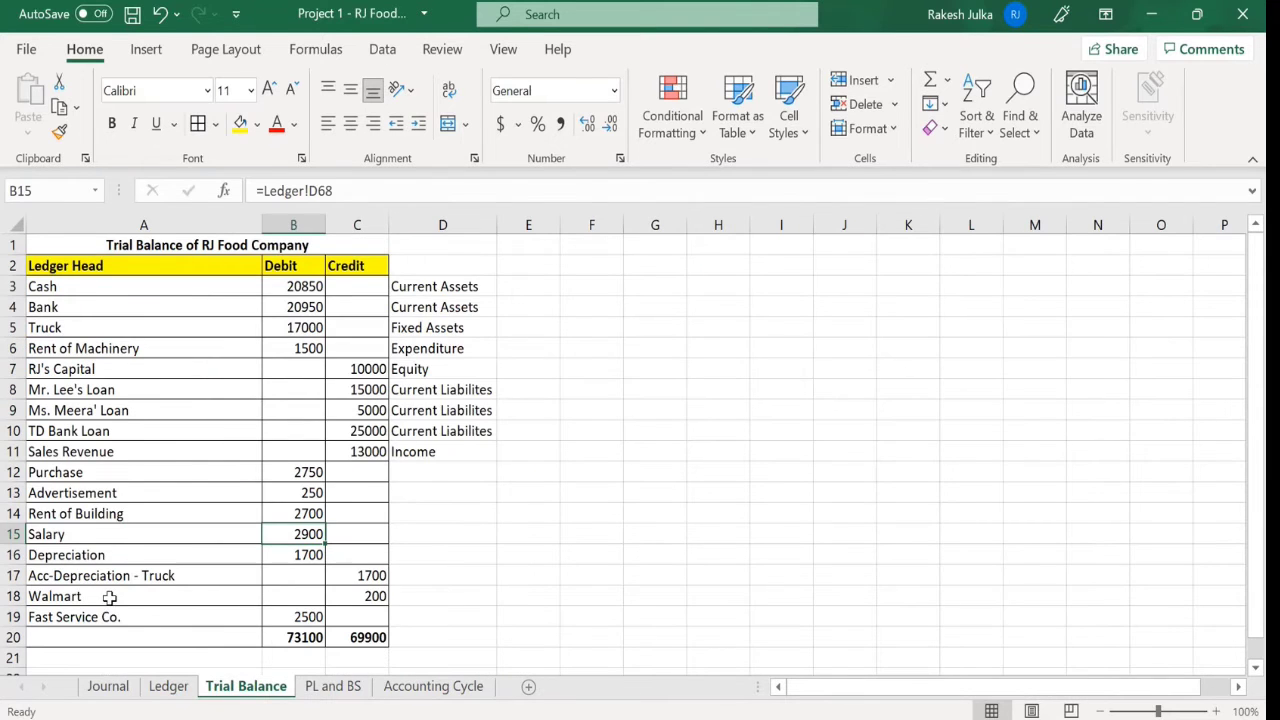
{"action": "scroll", "coordinate": [110, 598], "scroll_direction": "down", "scroll_amount": 1}
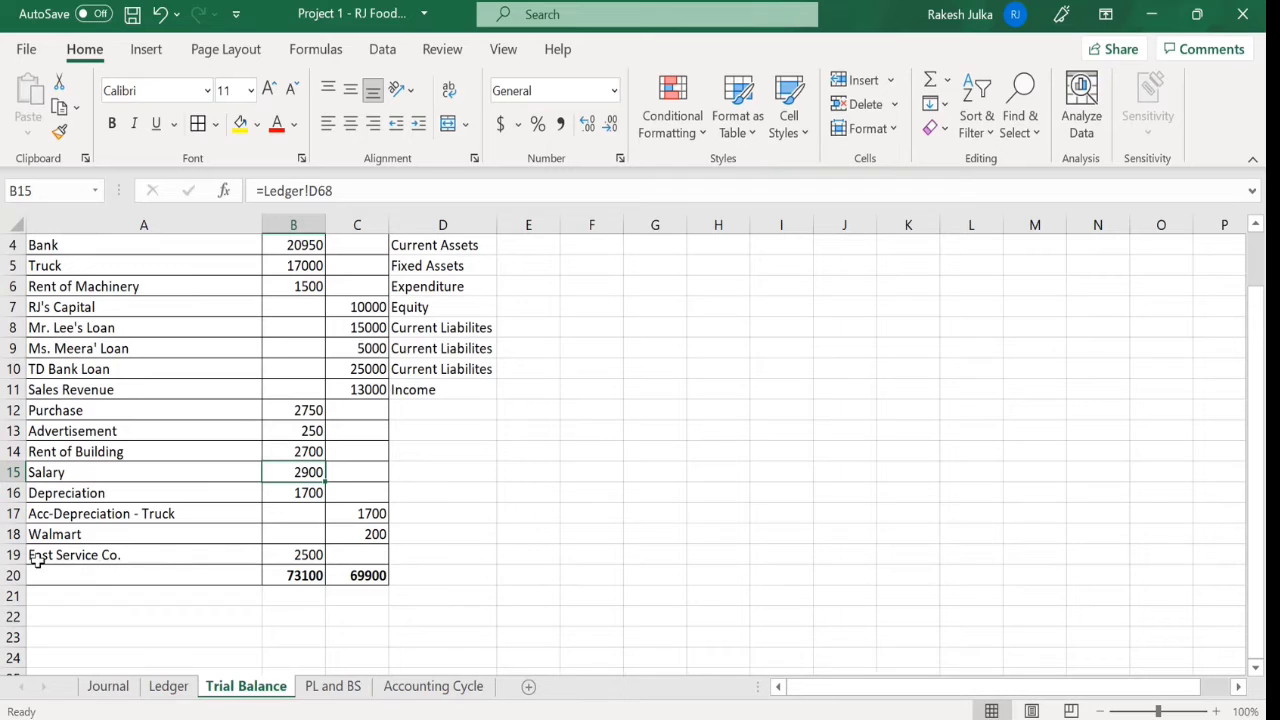
- Insert three blank rows above Fast Service Co. in the Trial Balance
{"action": "left_click_drag", "start_coordinate": [14, 555], "coordinate": [20, 598]}
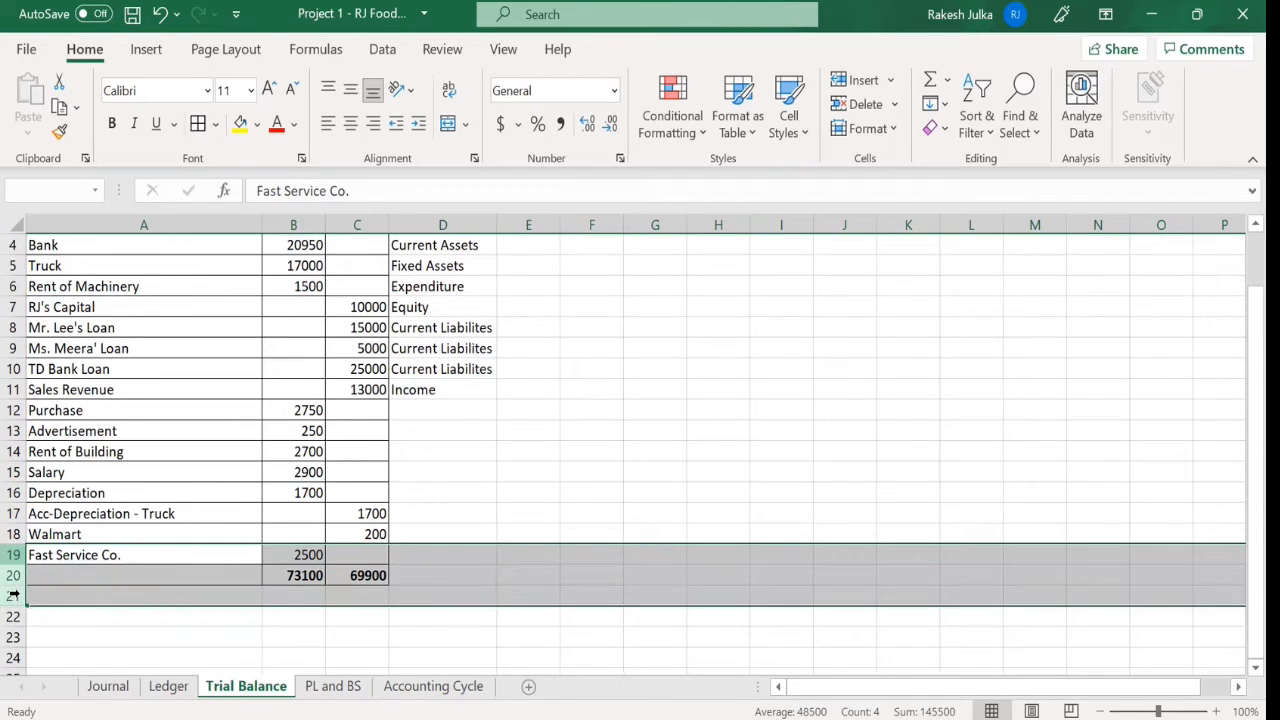
{"action": "right_click", "coordinate": [20, 598]}
{"action": "left_click", "coordinate": [60, 375]}
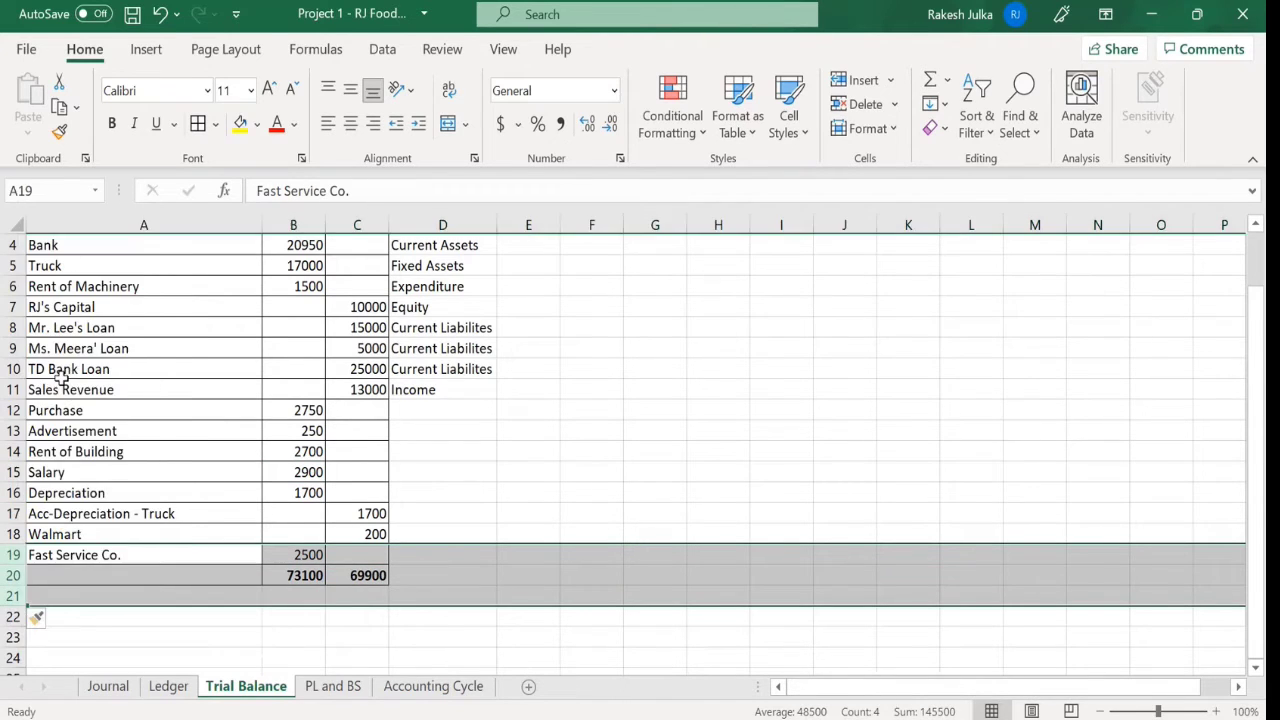
{"action": "left_click", "coordinate": [154, 589]}
- Enter 'O/s Salary' in A19 and 'O/s Rent of building' in A20
{"action": "left_click", "coordinate": [85, 555]}
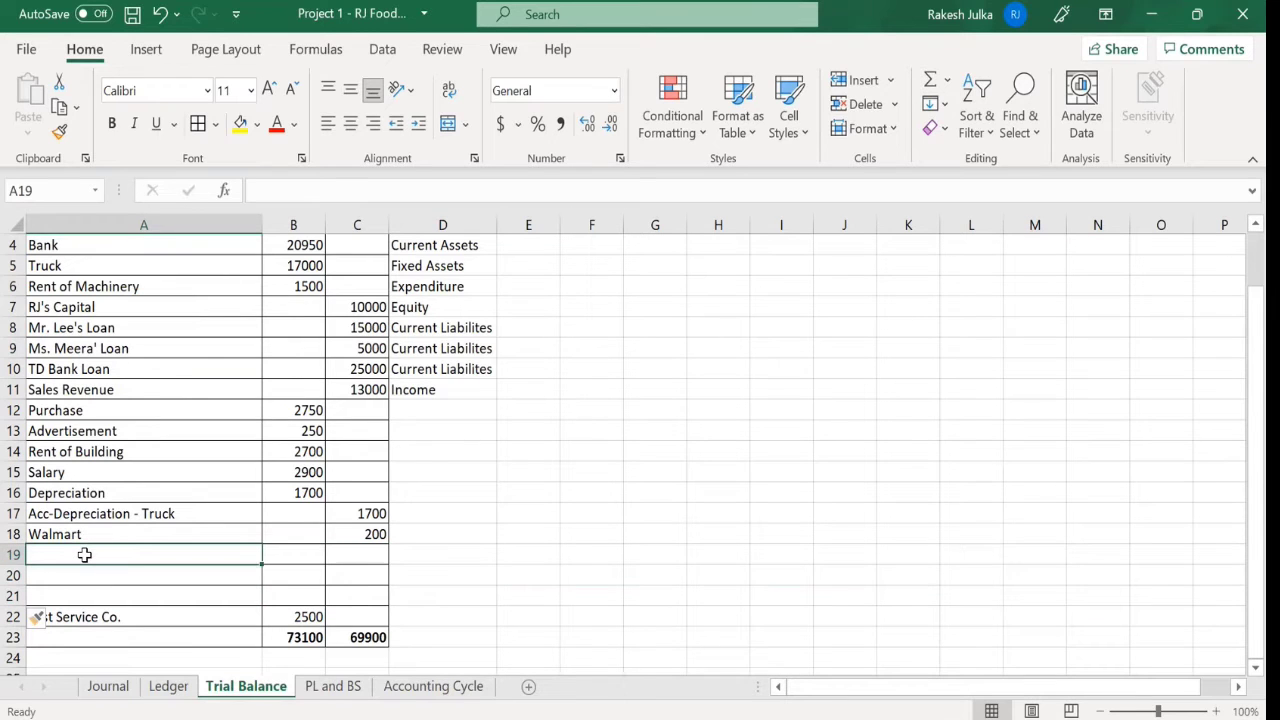
{"action": "type", "text": "O/s"}
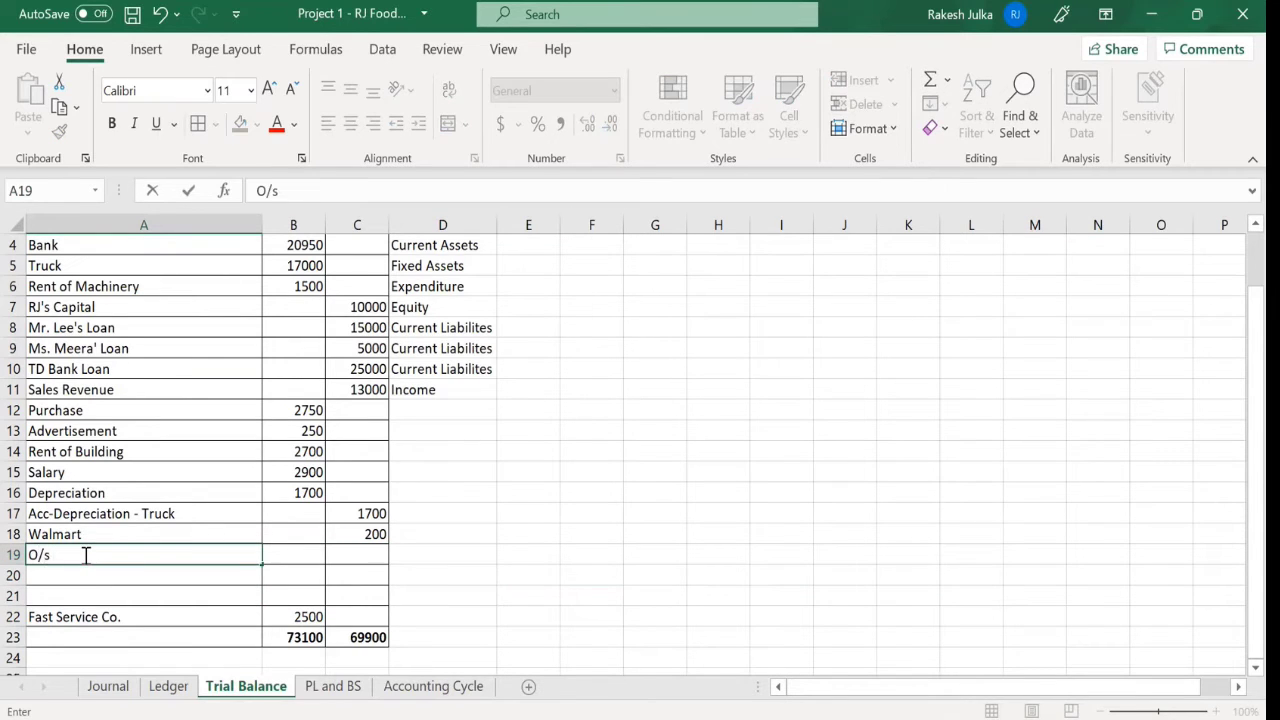
{"action": "type", "text": " Salaruy"}
{"action": "key", "text": "Return"}
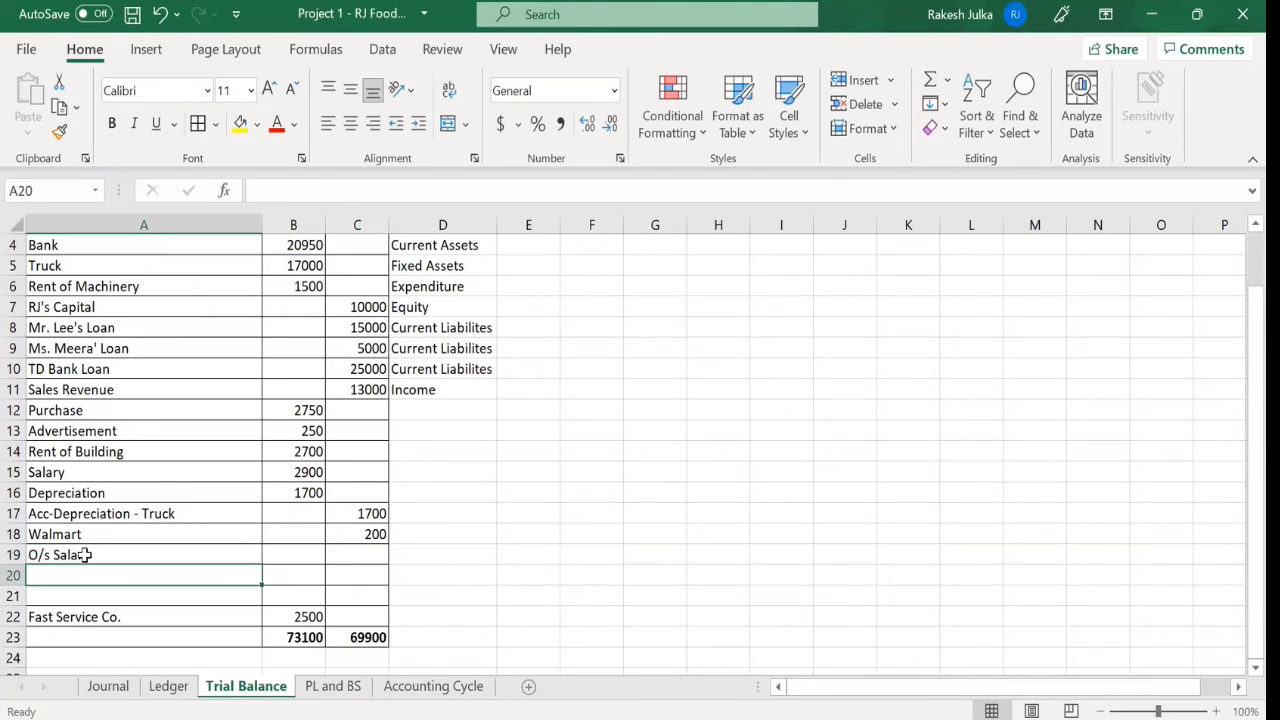
{"action": "type", "text": "O/s Rent of"}
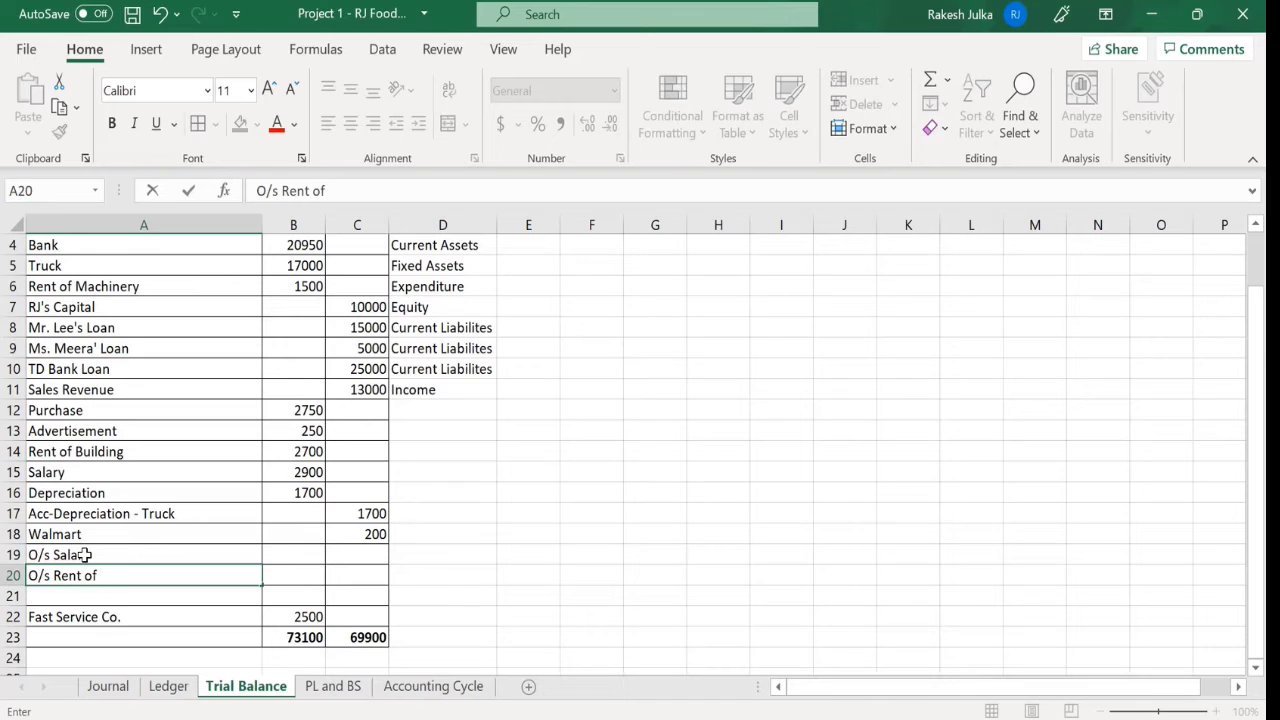
{"action": "type", "text": " building"}
{"action": "key", "text": "Return"}
{"action": "key", "text": "Up"}
{"action": "key", "text": "Up"}
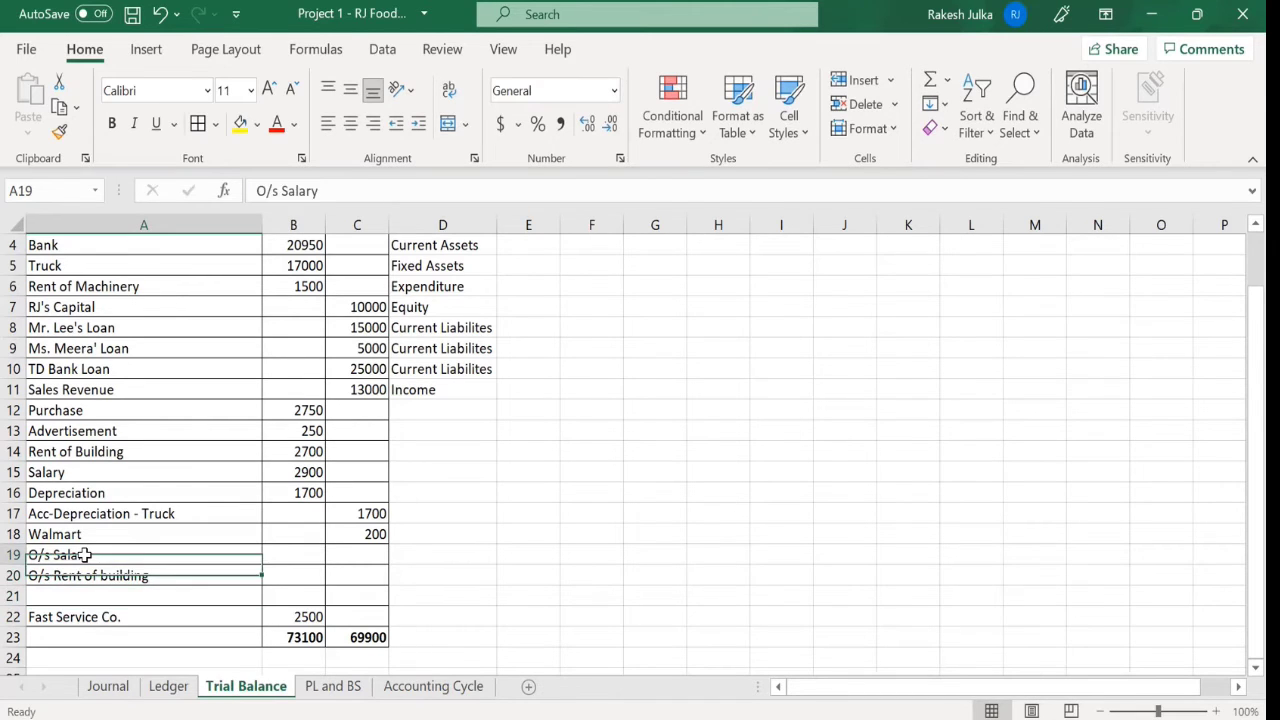
{"action": "key", "text": "Right"}
- Link the O/s Salary credit in C19 to Ledger!G58 (2000)
{"action": "type", "text": "="}
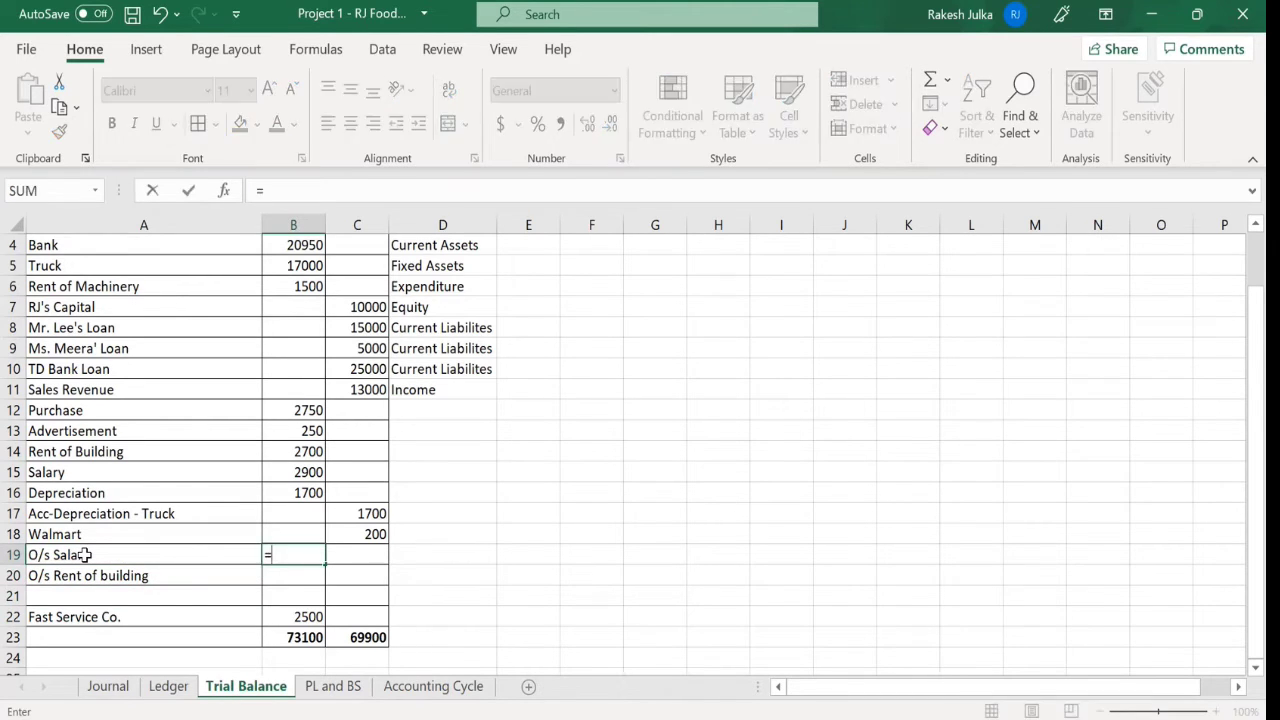
{"action": "key", "text": "Escape"}
{"action": "key", "text": "Right"}
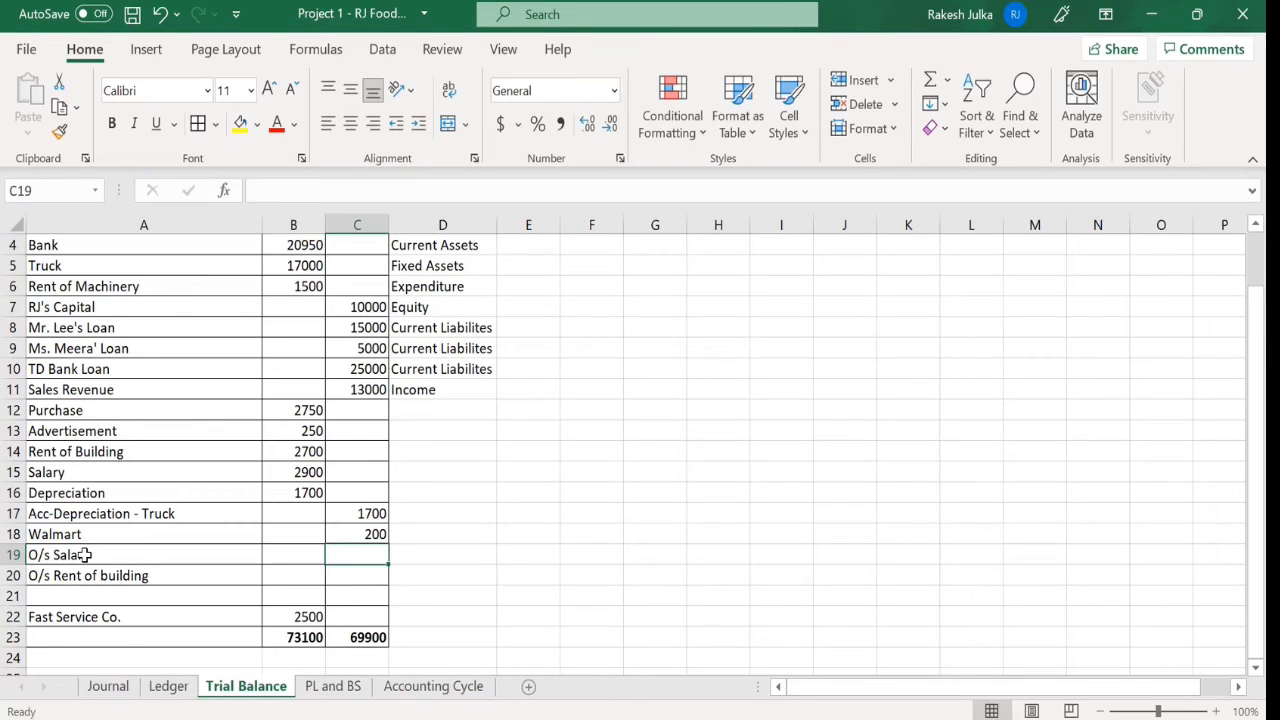
{"action": "type", "text": "="}
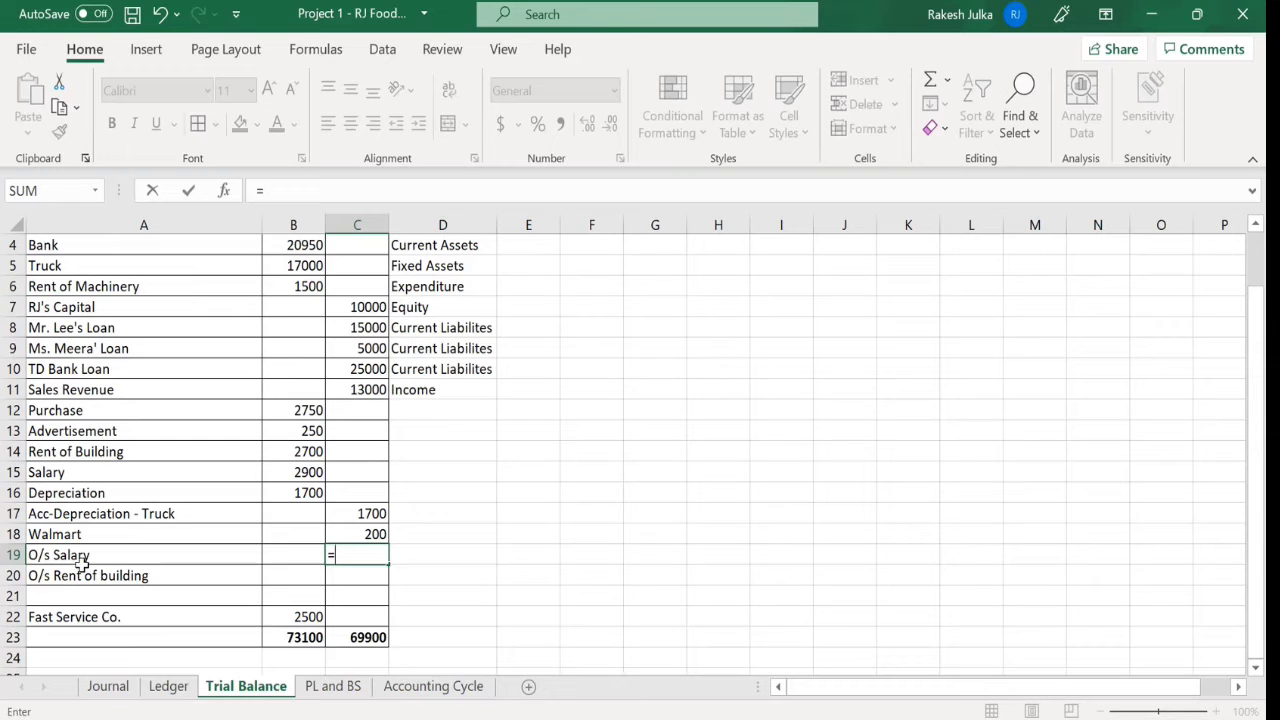
{"action": "left_click", "coordinate": [167, 687]}
{"action": "scroll", "coordinate": [717, 468], "scroll_direction": "up", "scroll_amount": 2}
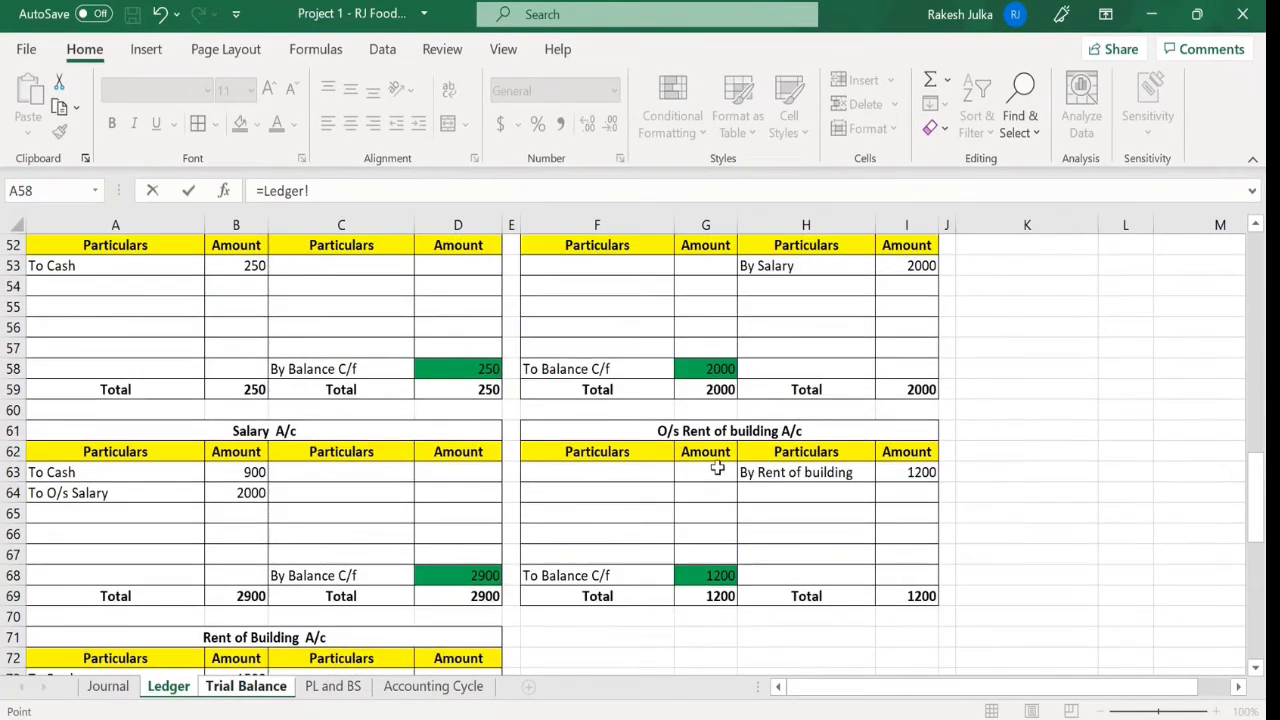
{"action": "scroll", "coordinate": [717, 468], "scroll_direction": "up", "scroll_amount": 1}
{"action": "left_click", "coordinate": [722, 432]}
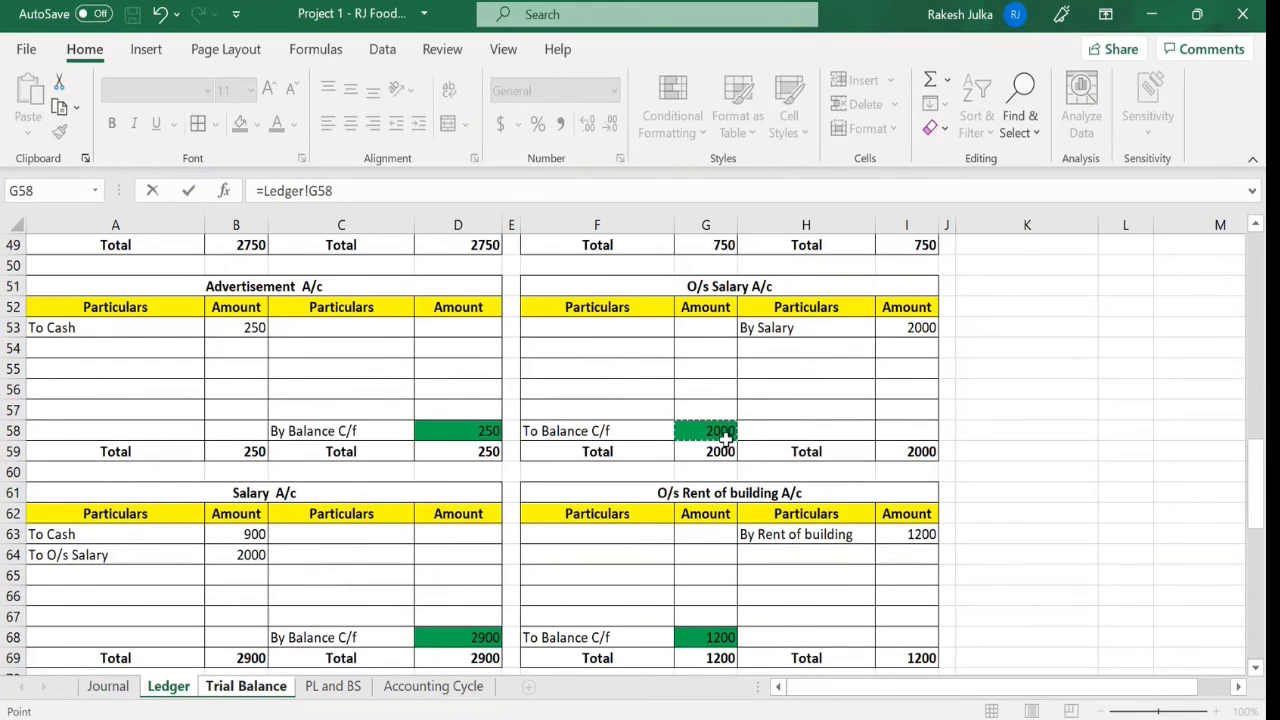
{"action": "key", "text": "Escape"}
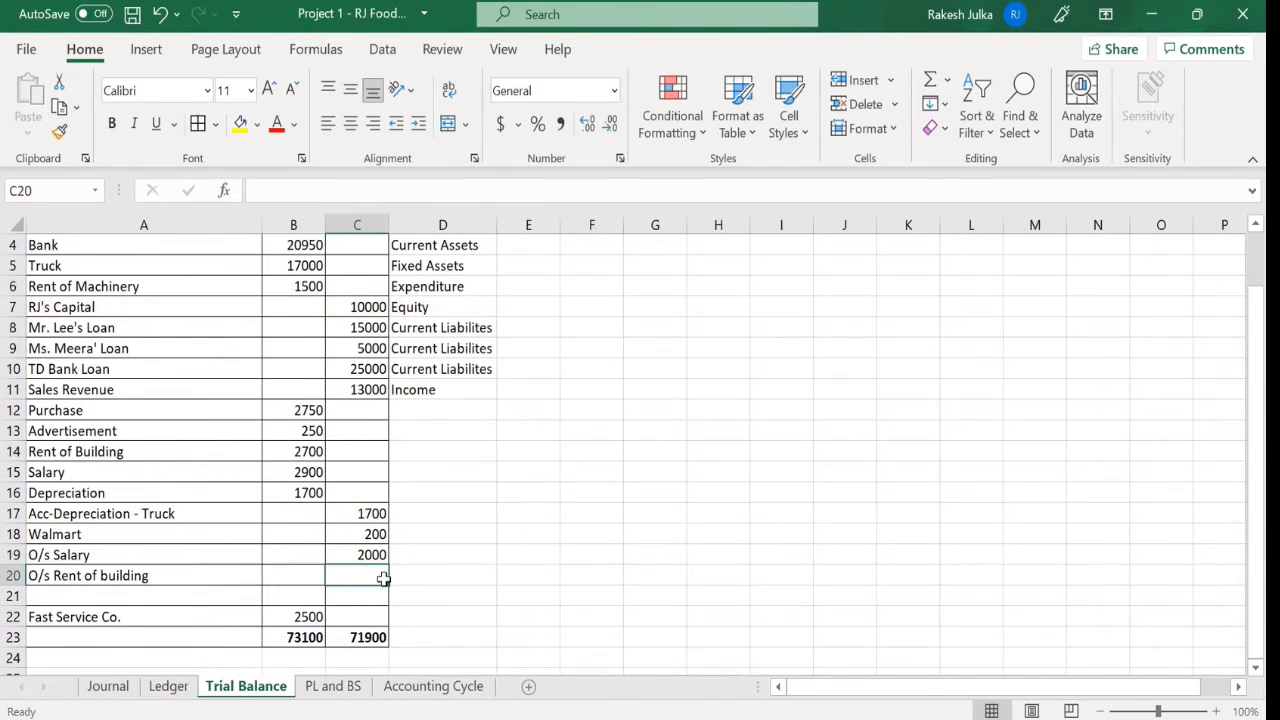
- Link the O/s Rent of building credit in C20 to Ledger!G68 (1200)
{"action": "type", "text": "="}
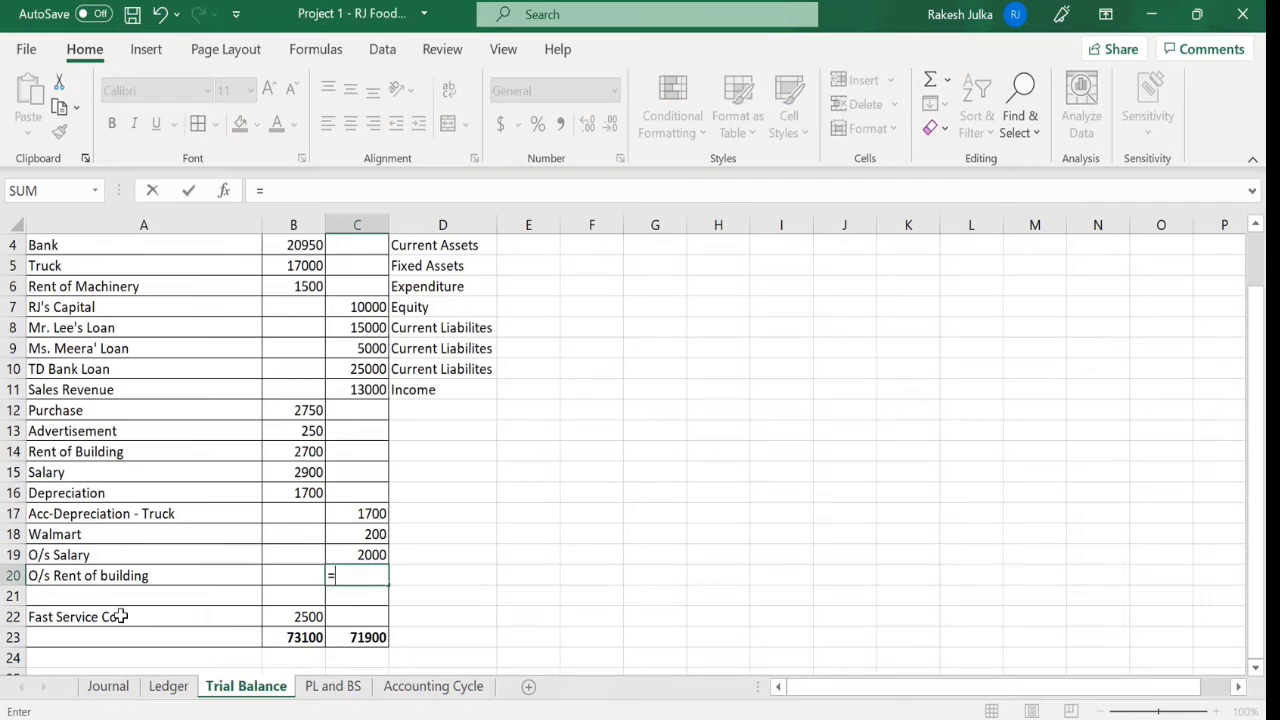
{"action": "left_click", "coordinate": [162, 690]}
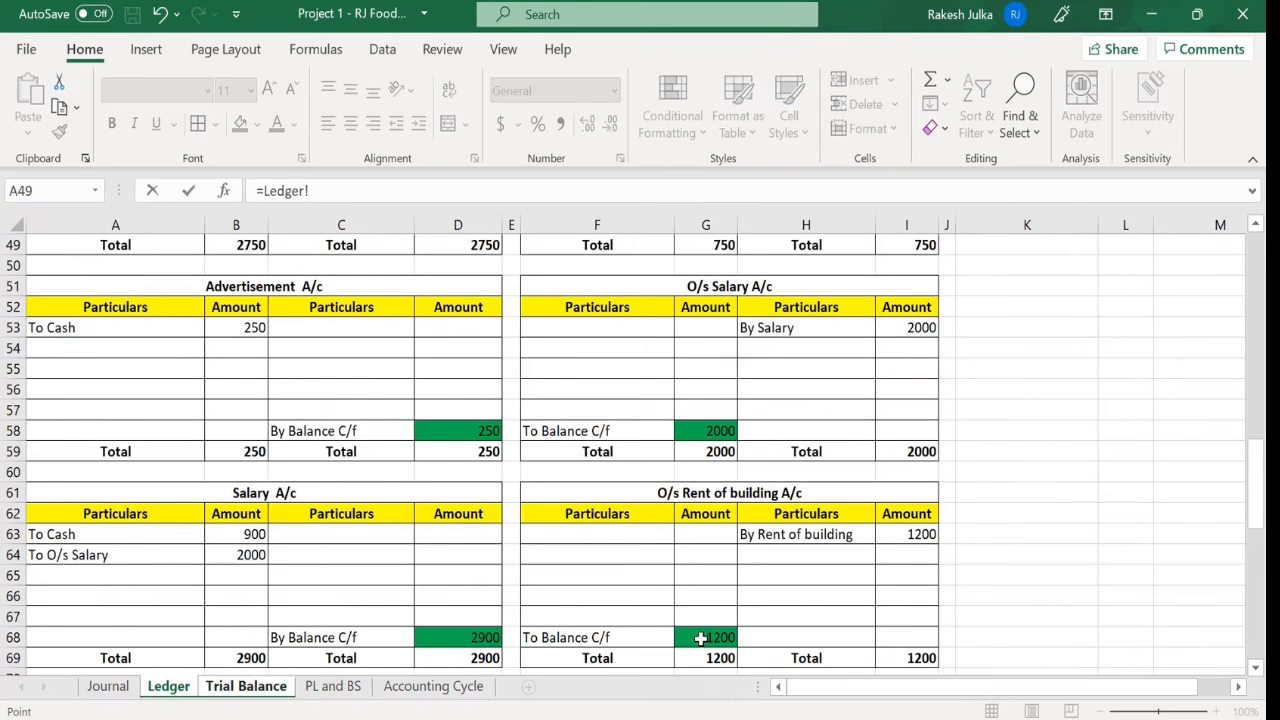
{"action": "left_click", "coordinate": [702, 638]}
{"action": "key", "text": "Return"}
- Save the workbook and verify both Trial Balance totals in B23 and C23 read 73100
{"action": "scroll", "coordinate": [697, 605], "scroll_direction": "down", "scroll_amount": 1}
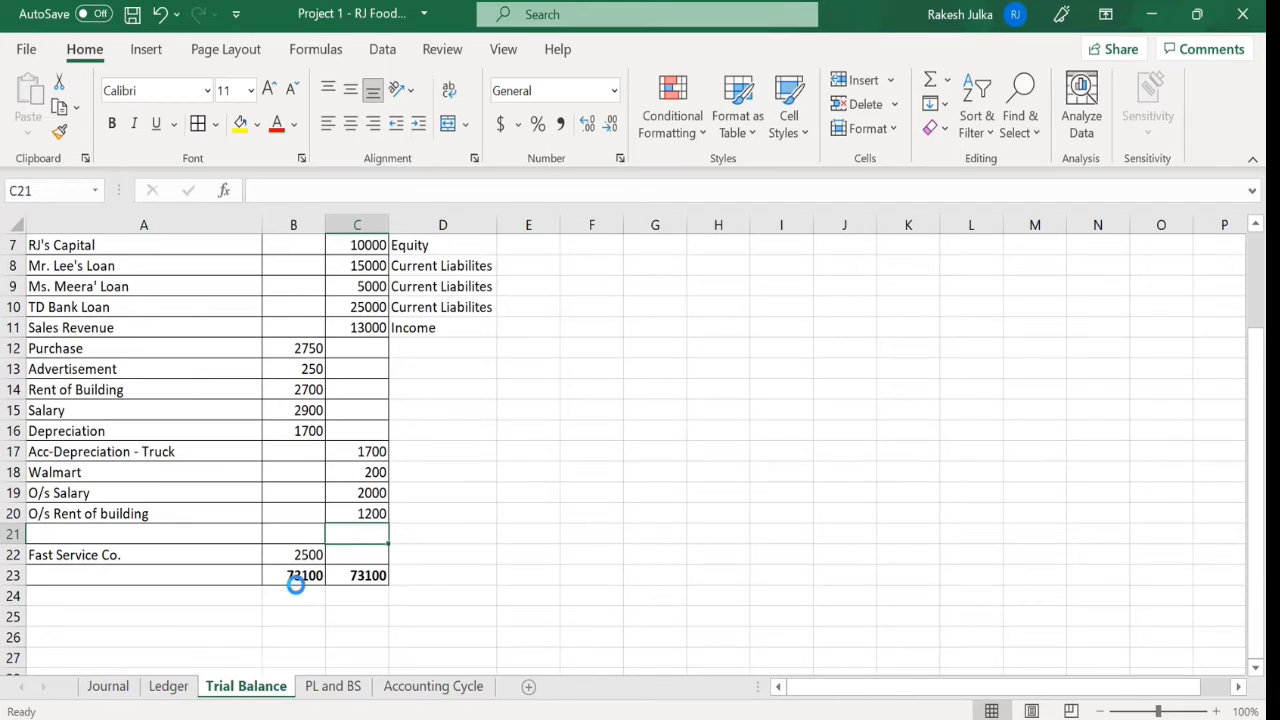
{"action": "key", "text": "ctrl+s"}
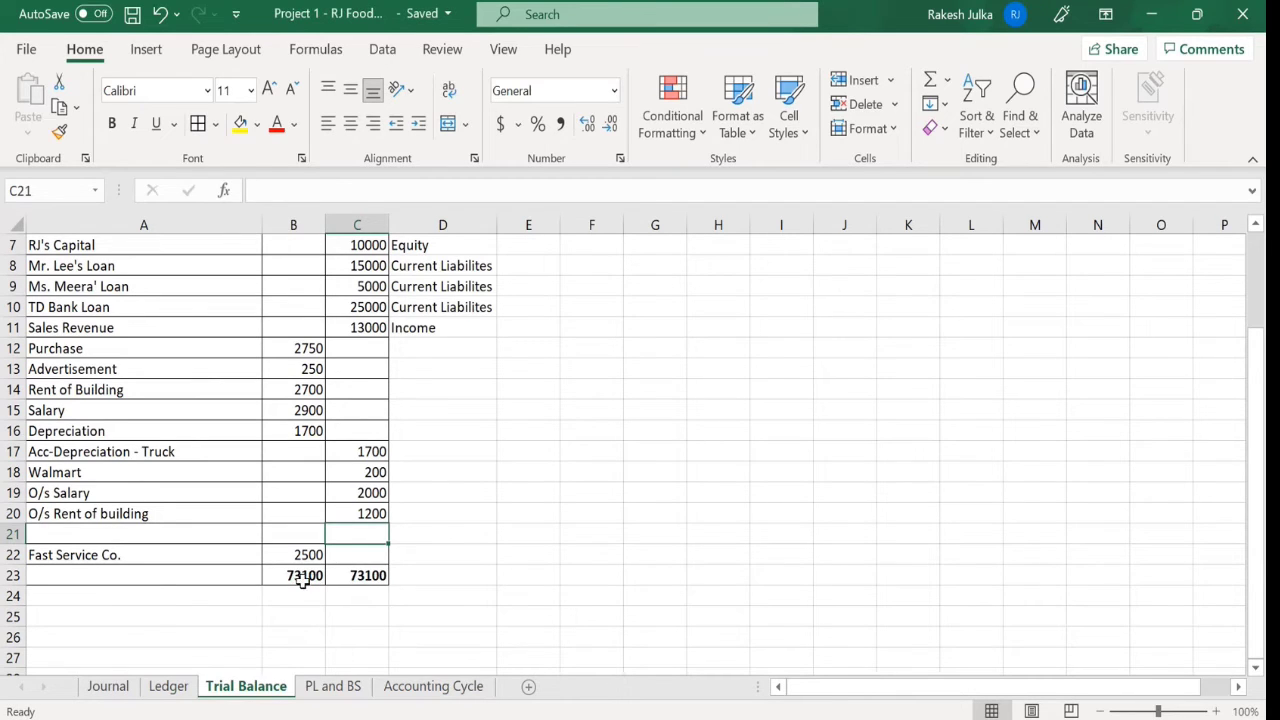
{"action": "left_click", "coordinate": [307, 578]}
{"action": "left_click", "coordinate": [337, 576]}
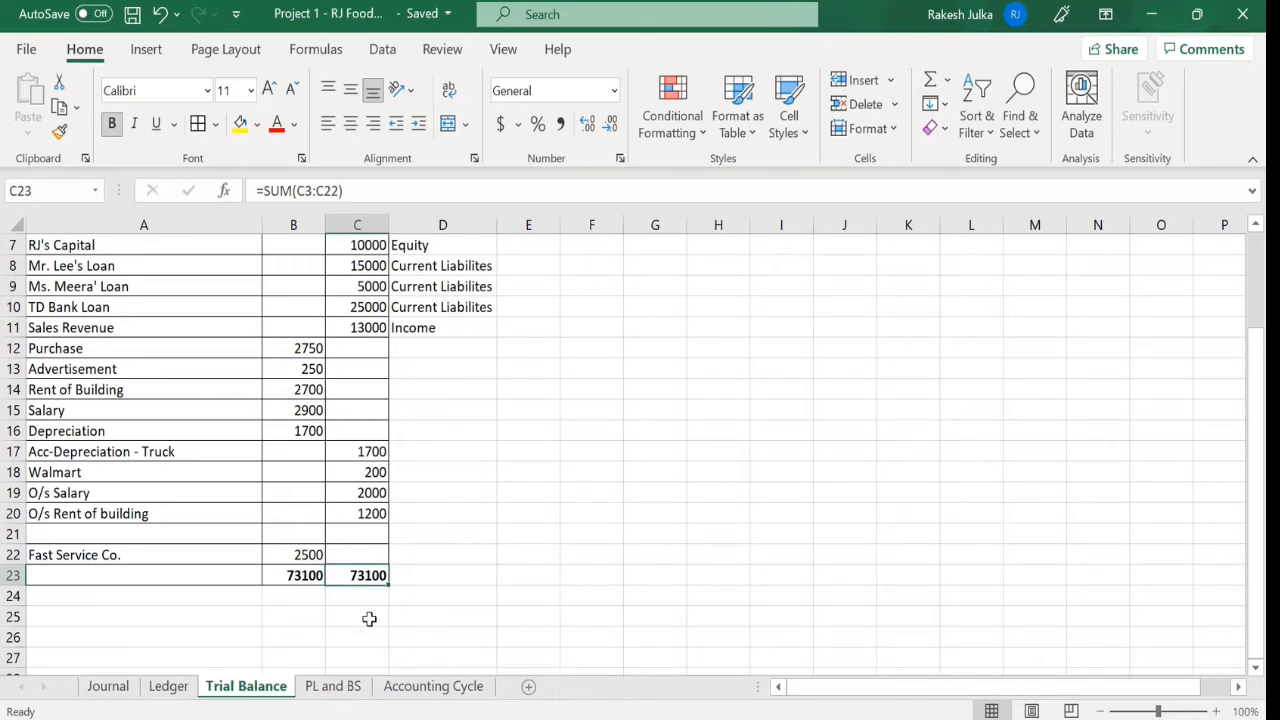
{"action": "left_click", "coordinate": [334, 687]}
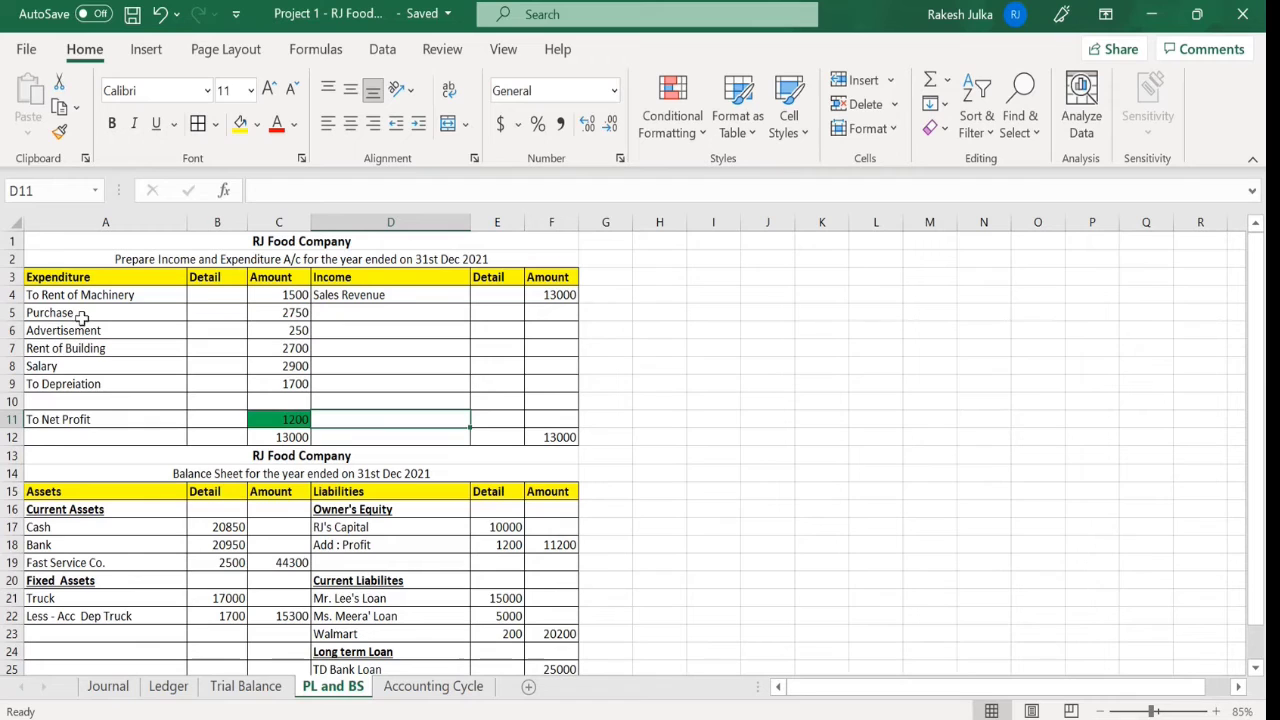
- Review the Salary and Rent expenditure rows and the balance sheet's Current Liabilites section
{"action": "left_click_drag", "start_coordinate": [73, 348], "coordinate": [291, 352]}
{"action": "left_click_drag", "start_coordinate": [126, 367], "coordinate": [292, 369]}
{"action": "left_click", "coordinate": [386, 364]}
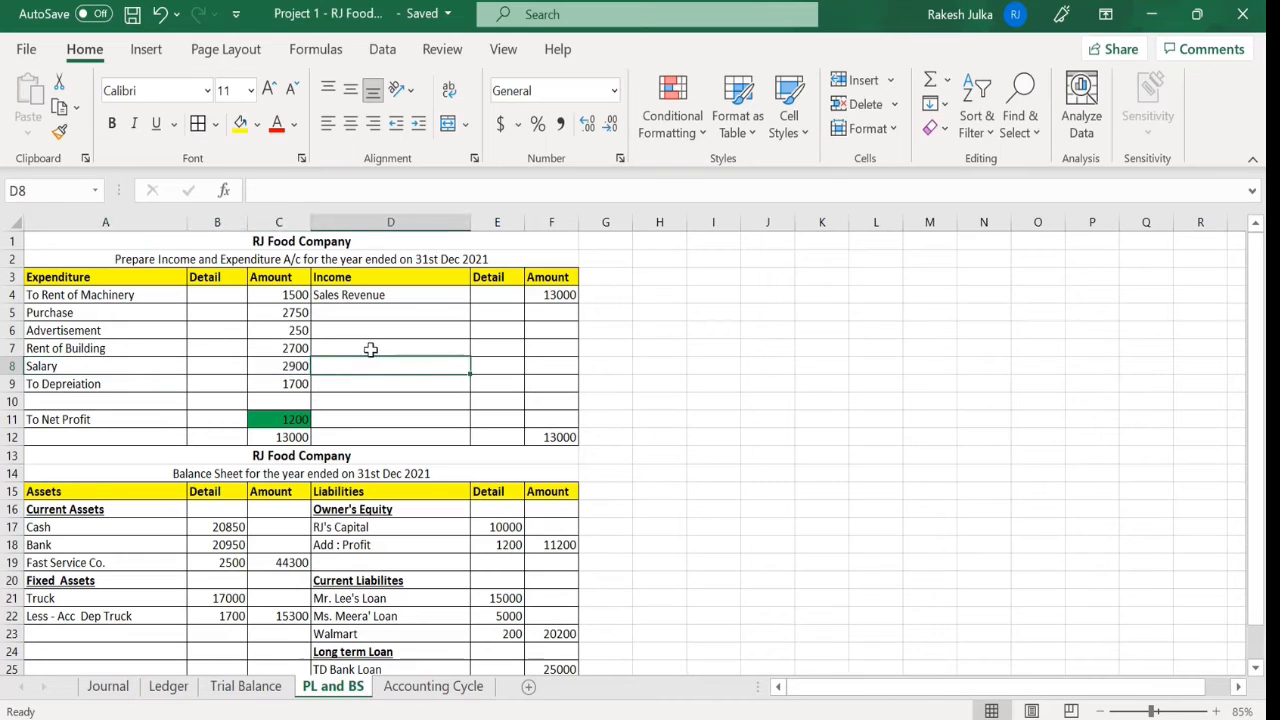
{"action": "scroll", "coordinate": [416, 530], "scroll_direction": "down", "scroll_amount": 2}
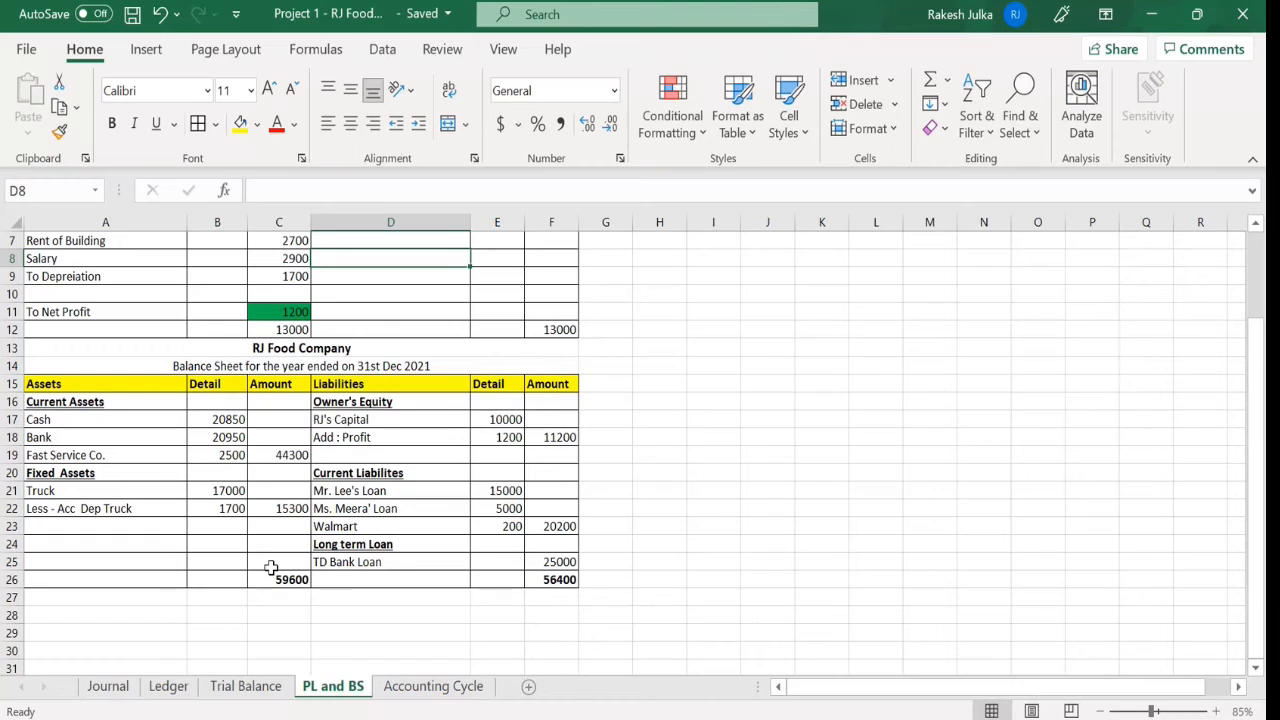
{"action": "left_click", "coordinate": [355, 476]}
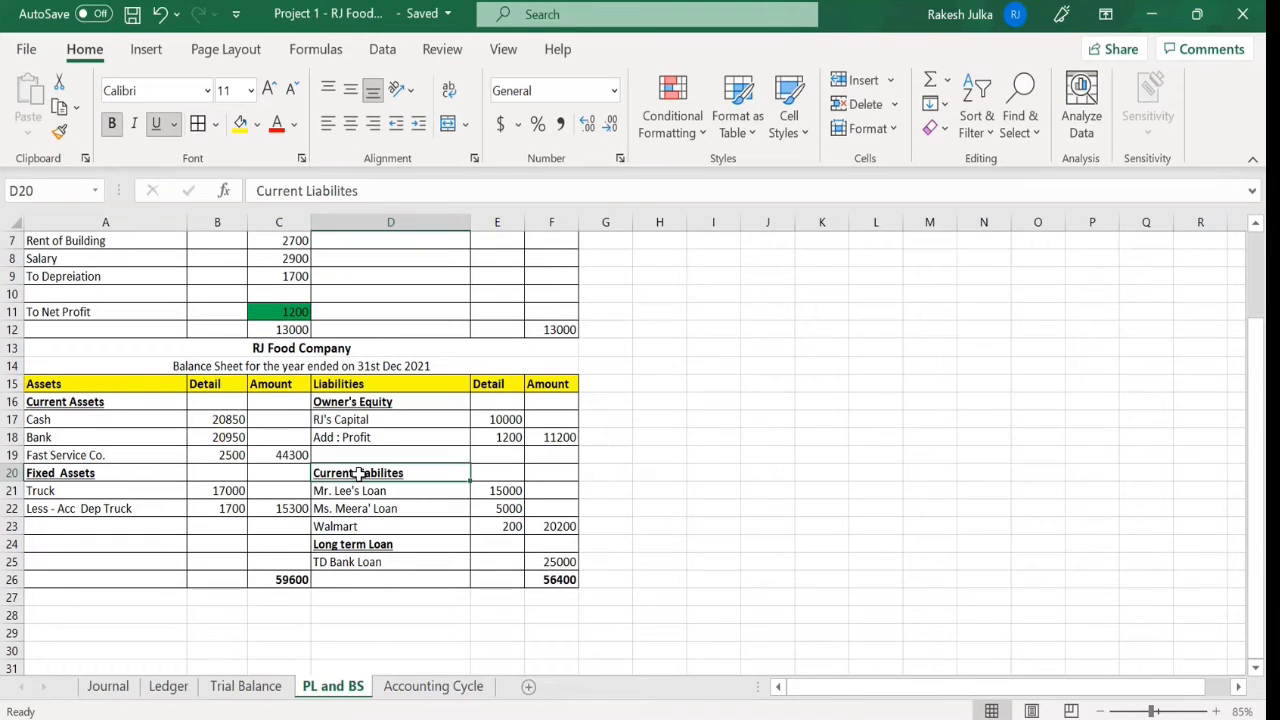
{"action": "left_click", "coordinate": [362, 530]}
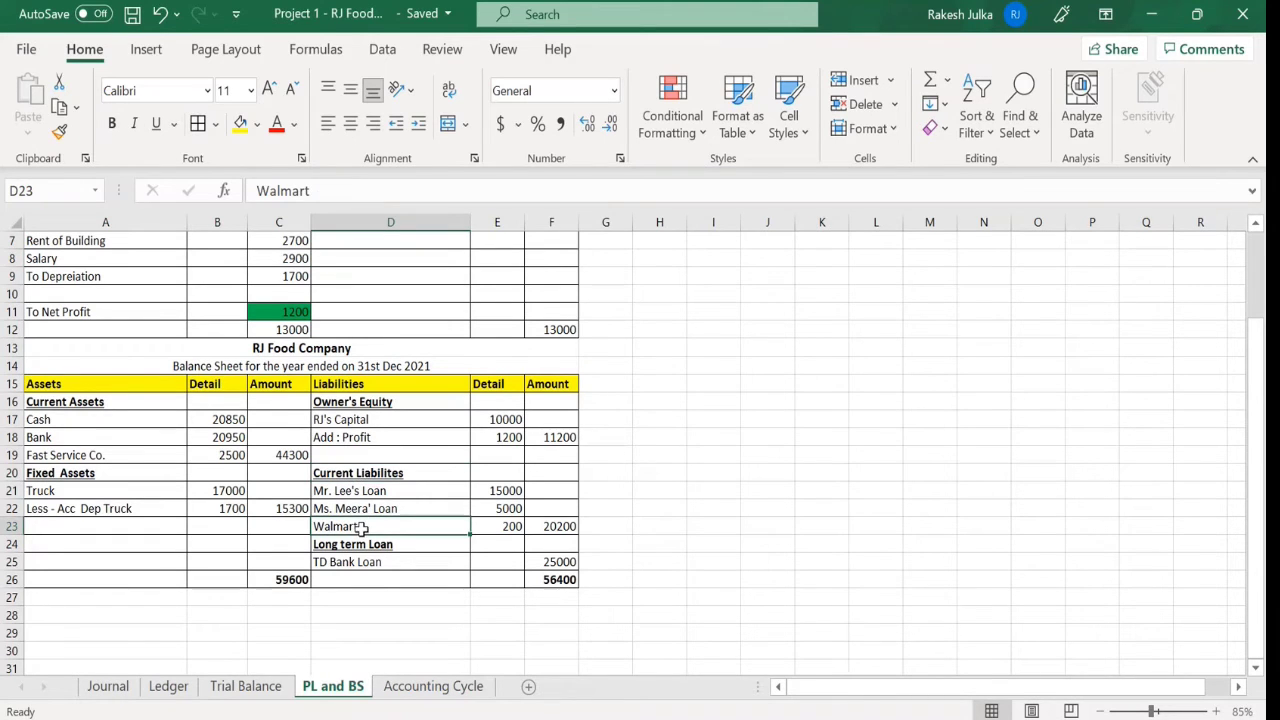
{"action": "left_click", "coordinate": [368, 477]}
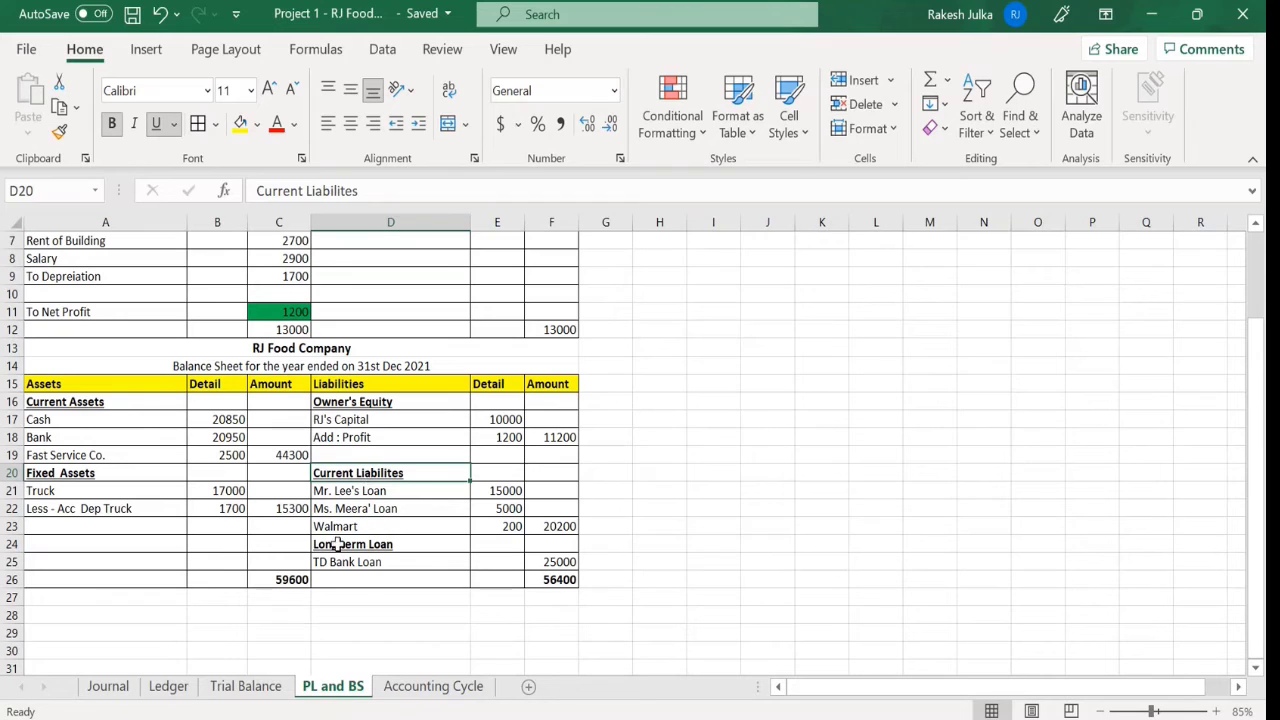
- Insert two blank rows above Long term Loan on the balance sheet
{"action": "left_click_drag", "start_coordinate": [12, 544], "coordinate": [13, 568]}
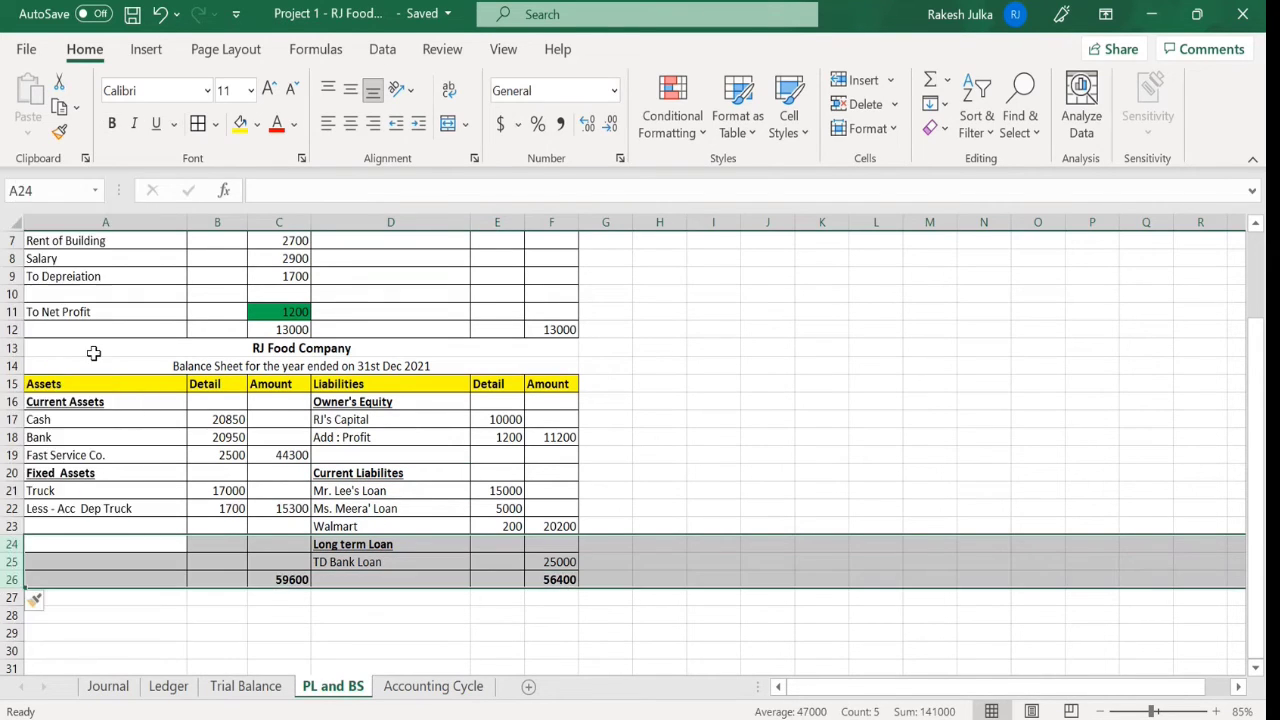
{"action": "key", "text": "ctrl+shift+plus"}
{"action": "left_click", "coordinate": [388, 576]}
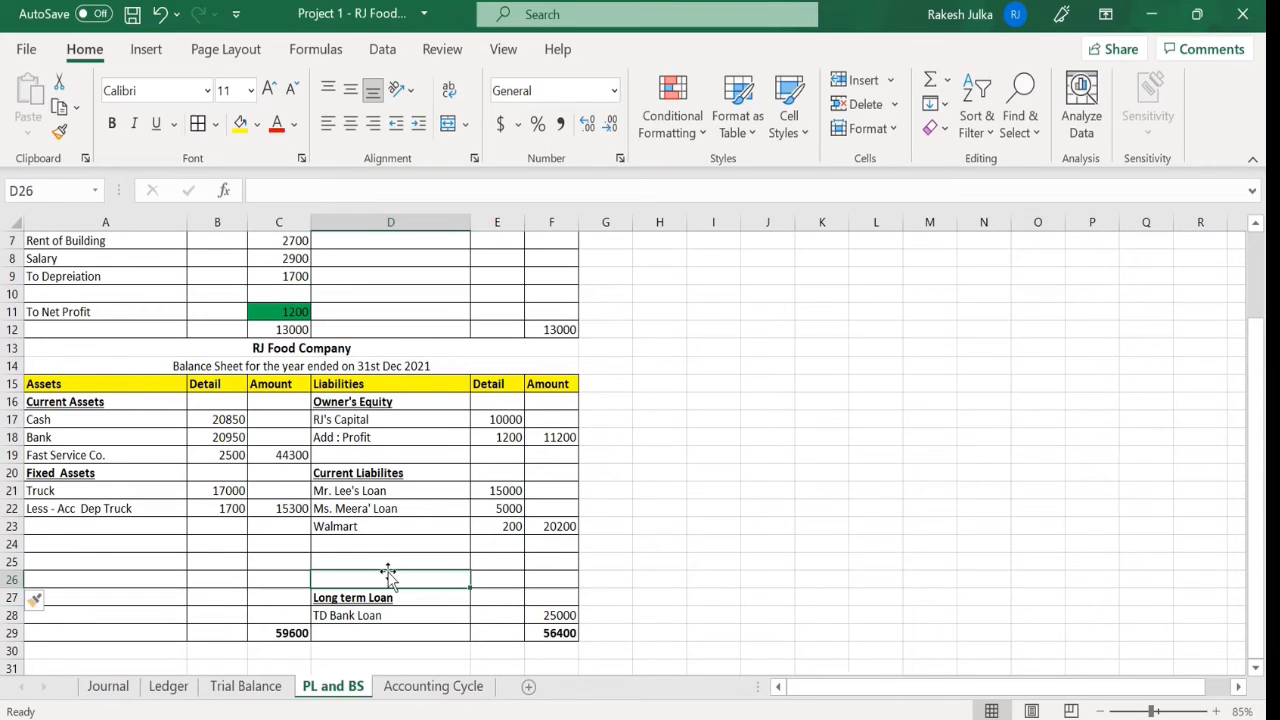
- Add 'O/s Salary' in D24 with E24 linked to ='Trial Balance'!C19 (2000)
{"action": "left_click", "coordinate": [366, 542]}
{"action": "type", "text": "O/"}
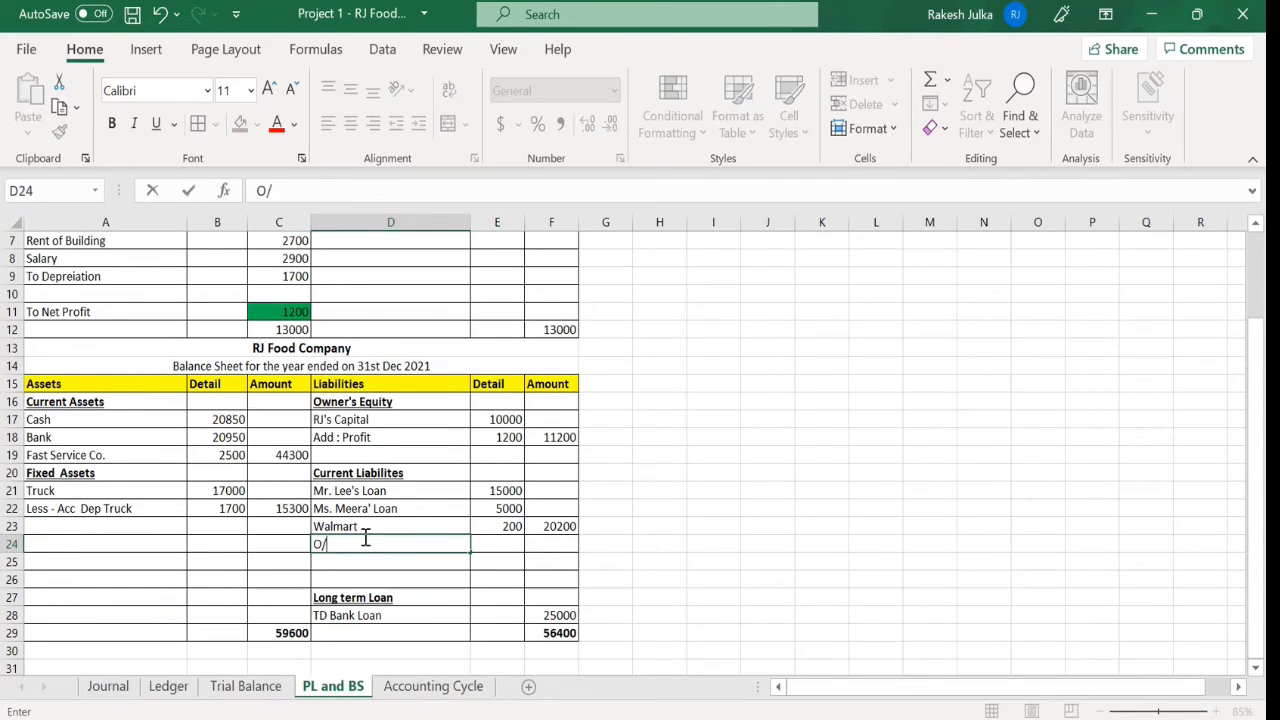
{"action": "type", "text": "s Salary"}
{"action": "key", "text": "Tab"}
{"action": "type", "text": "="}
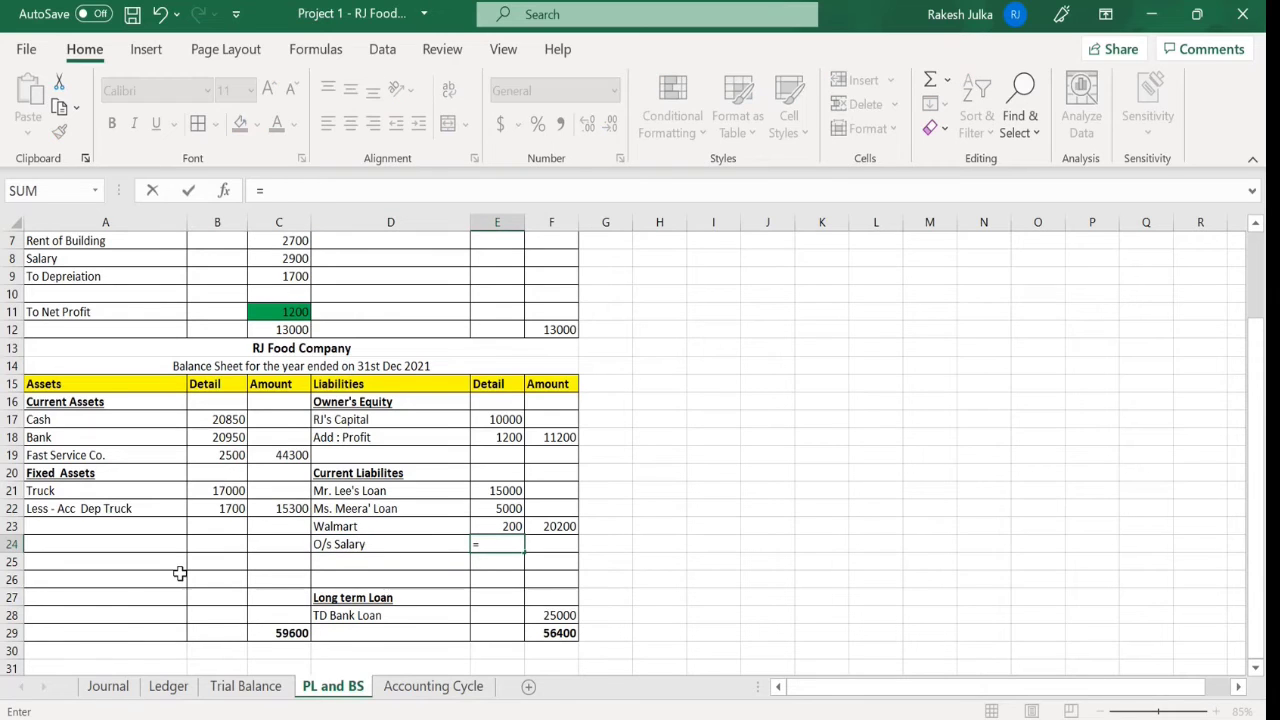
{"action": "left_click", "coordinate": [246, 687]}
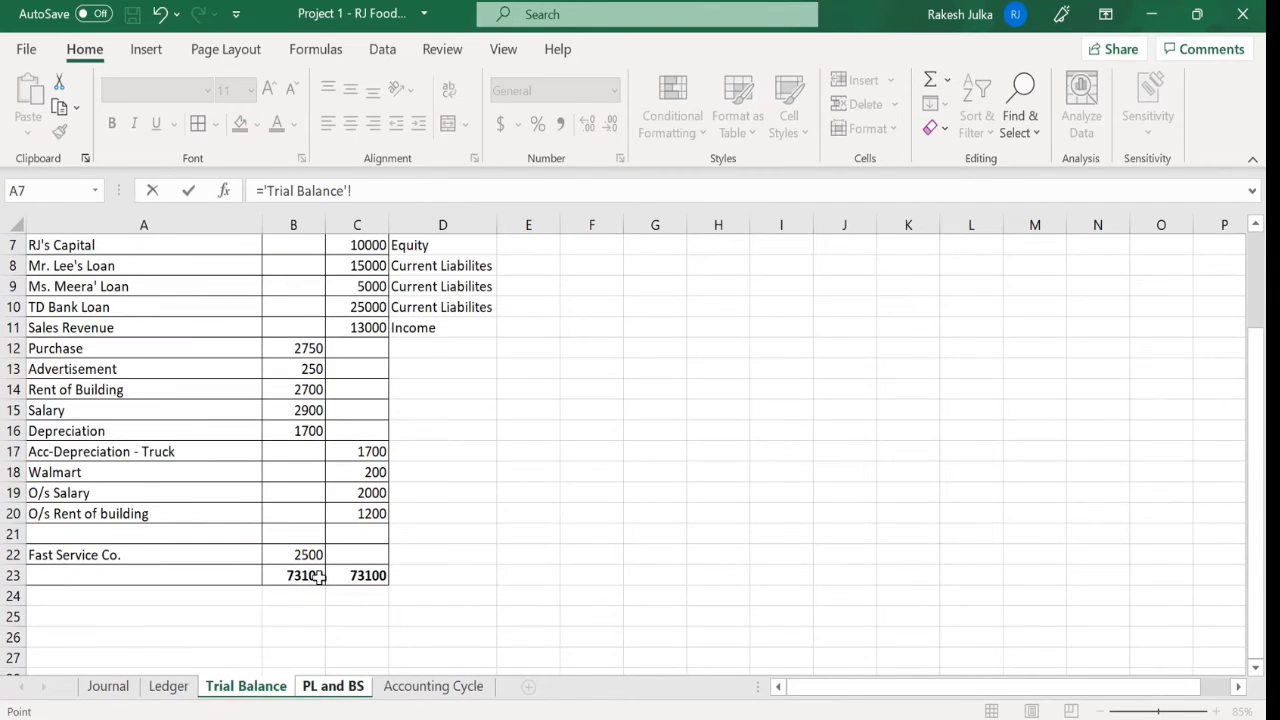
{"action": "left_click", "coordinate": [352, 493]}
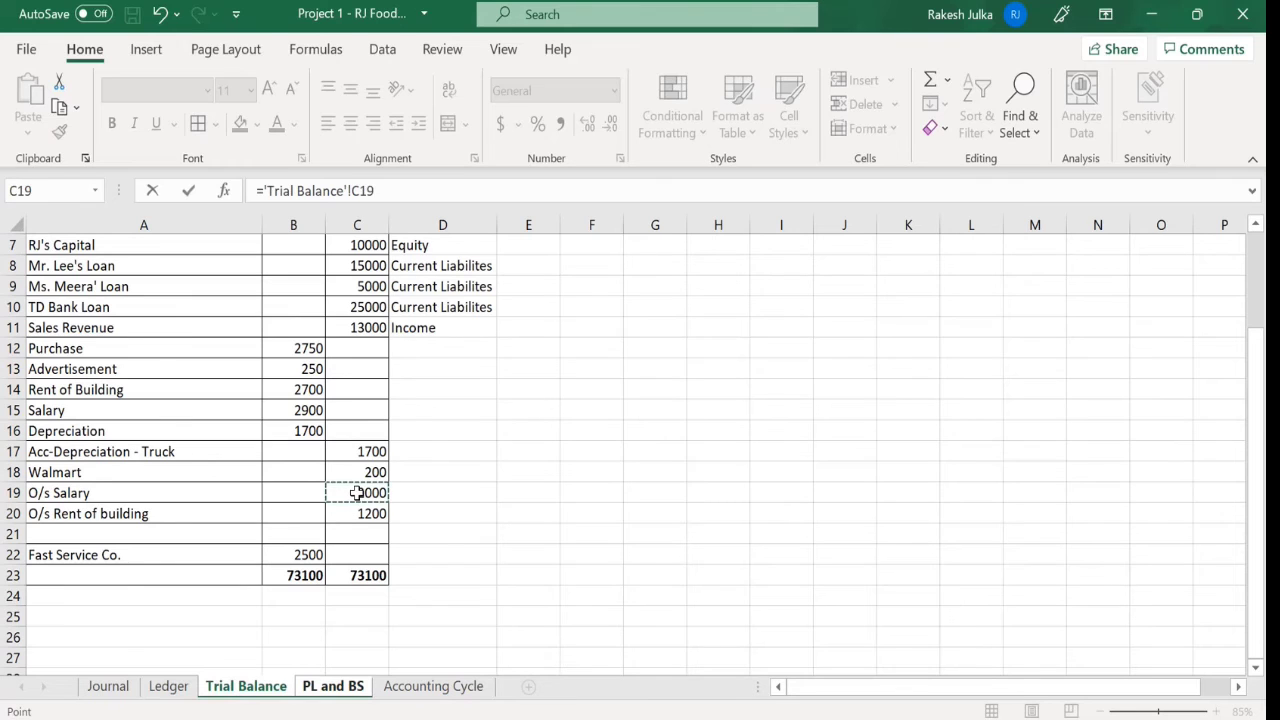
{"action": "key", "text": "Return"}
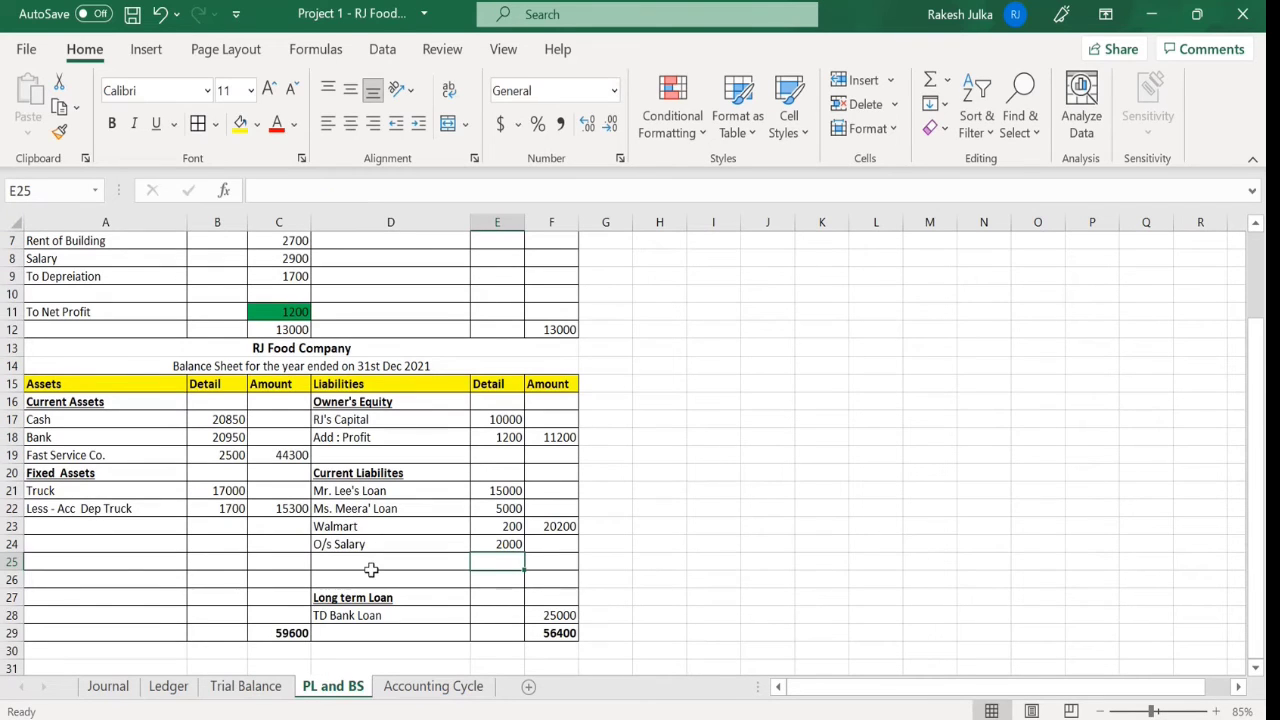
- Add 'O/s Rent' in D25 with E25 linked to ='Trial Balance'!C20 (1200)
{"action": "left_click", "coordinate": [370, 563]}
{"action": "type", "text": "O"}
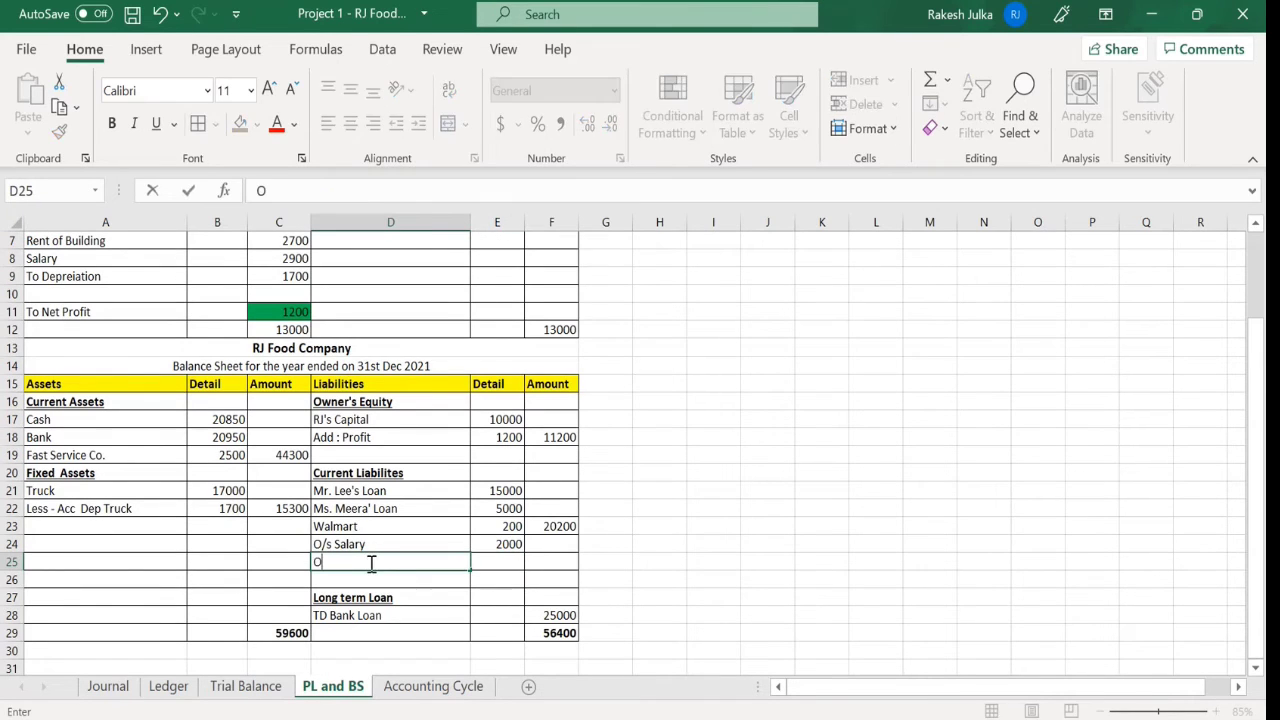
{"action": "type", "text": "/s Rent"}
{"action": "key", "text": "Tab"}
{"action": "type", "text": "="}
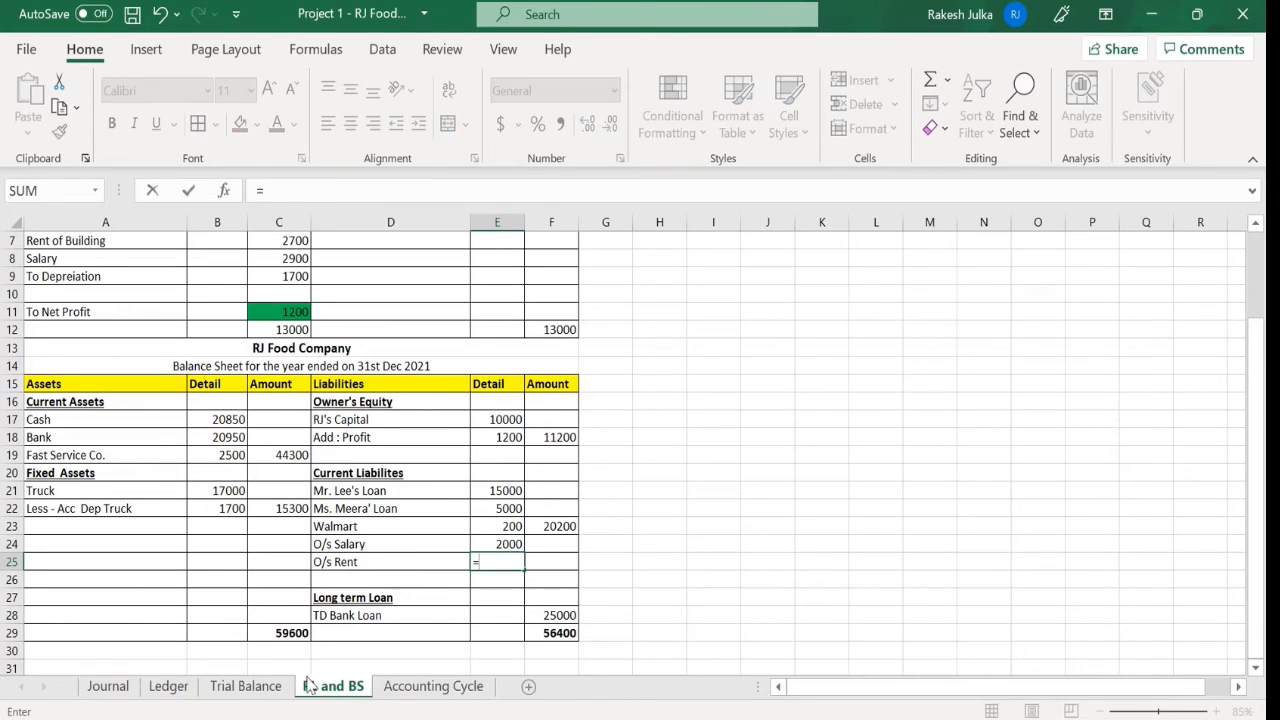
{"action": "left_click", "coordinate": [245, 686]}
{"action": "left_click", "coordinate": [362, 512]}
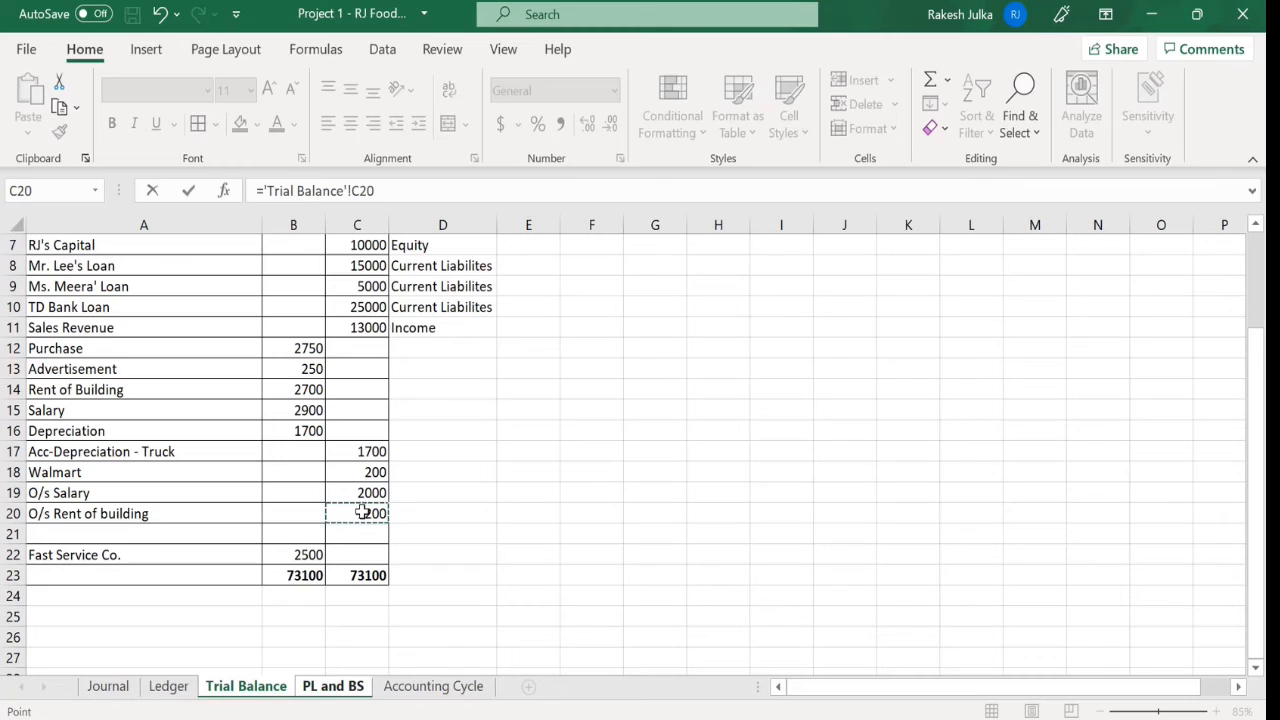
{"action": "key", "text": "Return"}
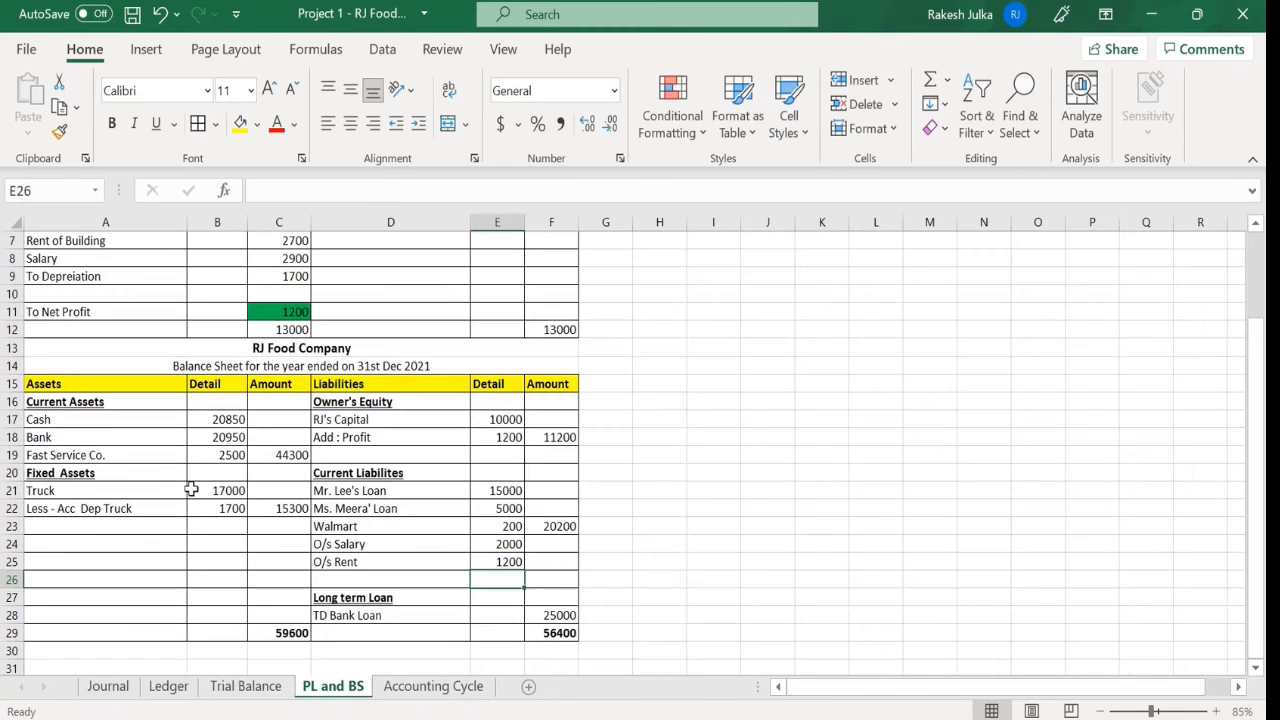
- Replace the 20200 subtotal with =SUM(E21:E25) in F25 (23400), confirm 59600 totals, and save
{"action": "left_click", "coordinate": [551, 527]}
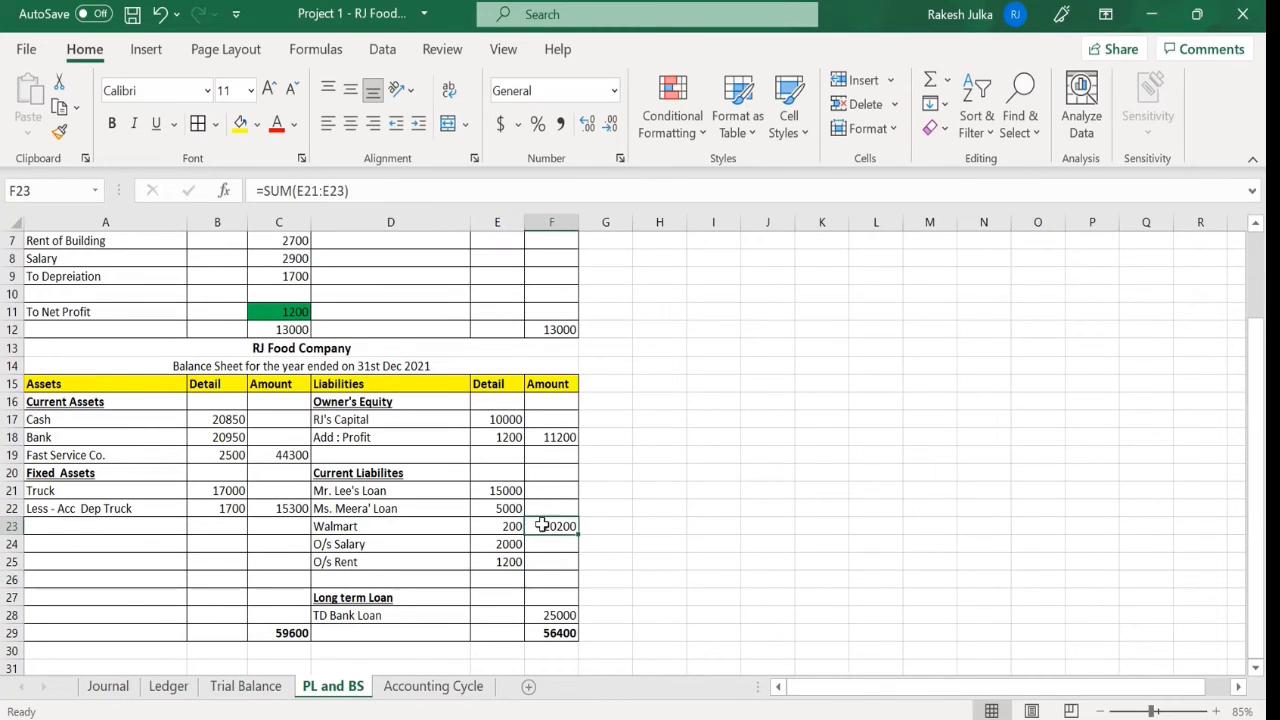
{"action": "key", "text": "Delete"}
{"action": "left_click", "coordinate": [552, 560]}
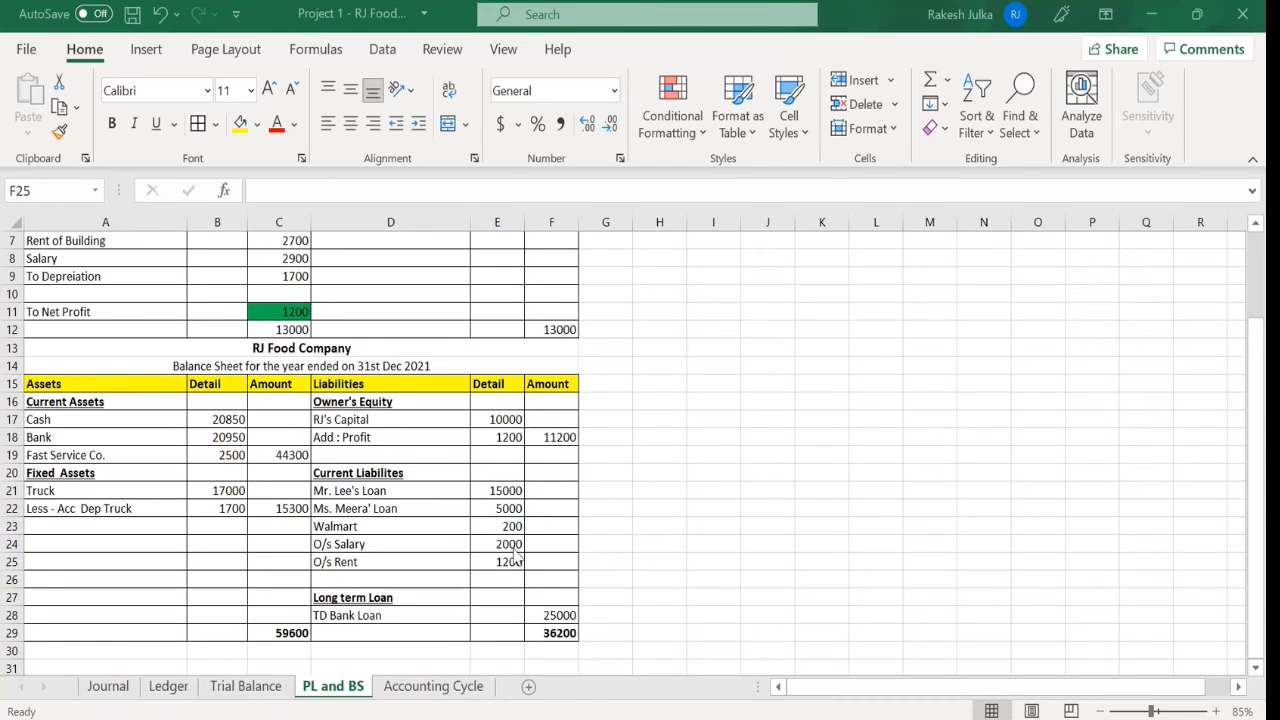
{"action": "left_click", "coordinate": [550, 562]}
{"action": "type", "text": "="}
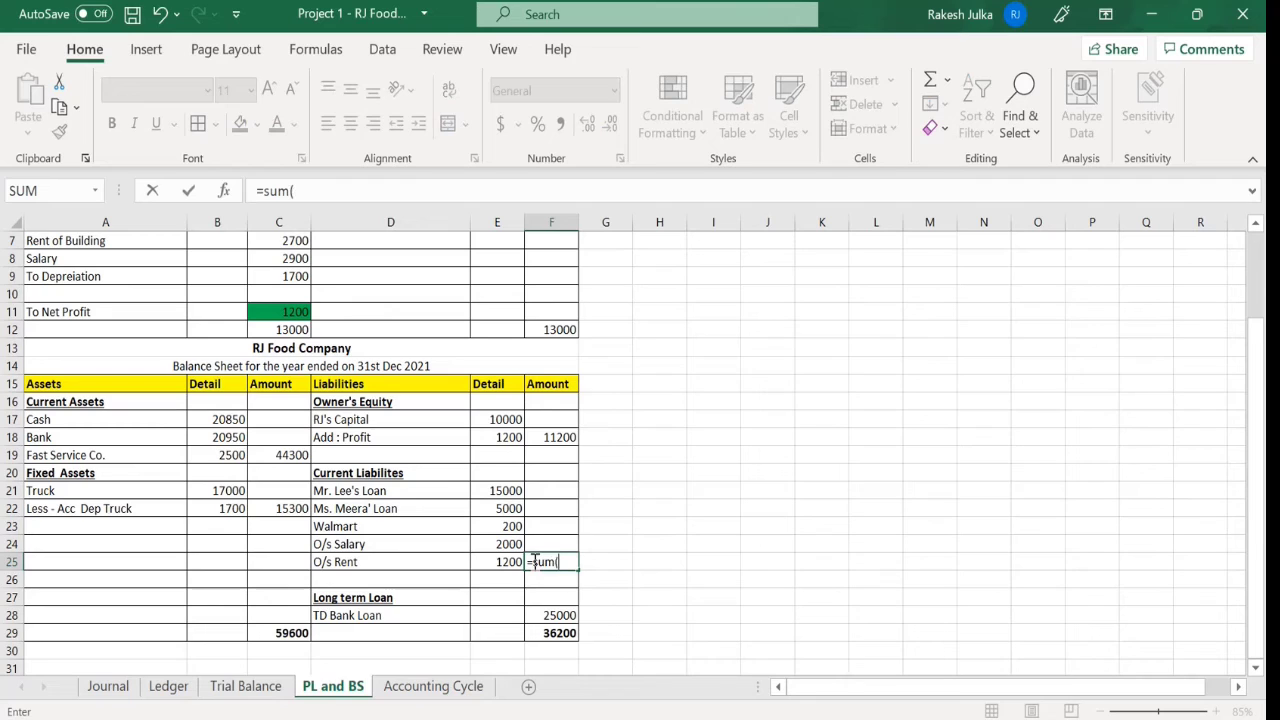
{"action": "type", "text": "sum("}
{"action": "left_click_drag", "start_coordinate": [505, 490], "coordinate": [492, 560]}
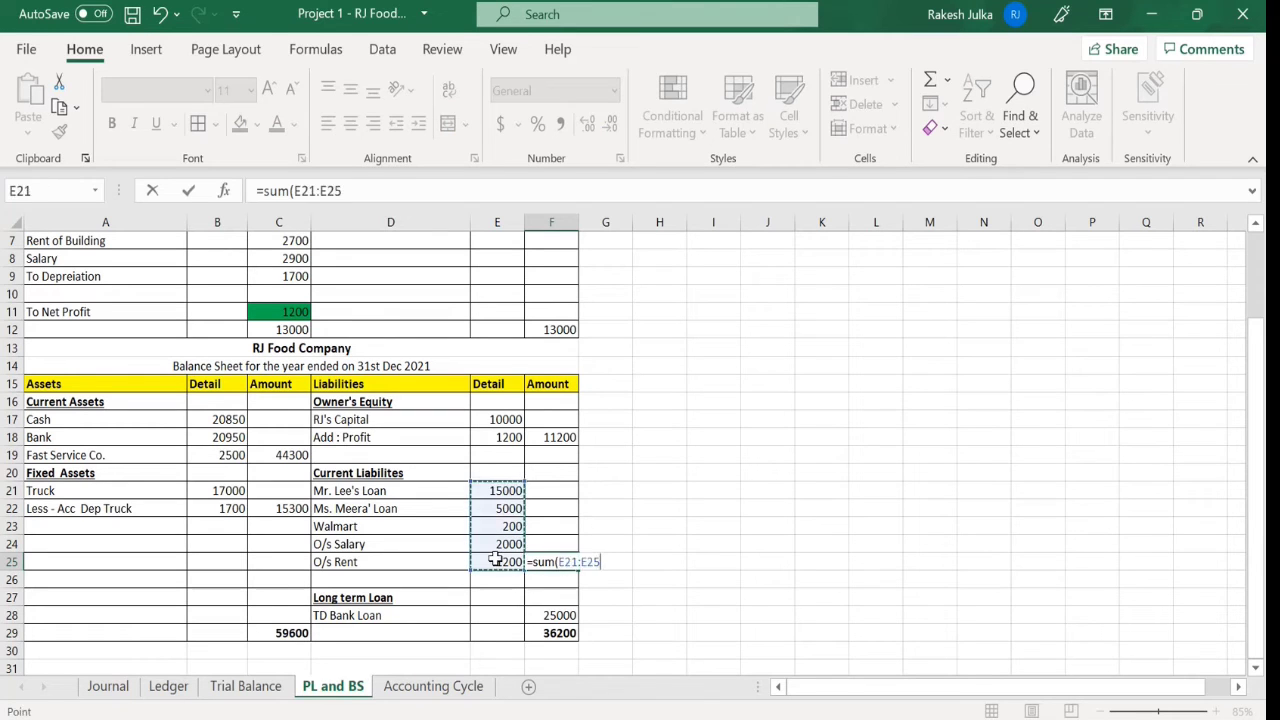
{"action": "key", "text": "Return"}
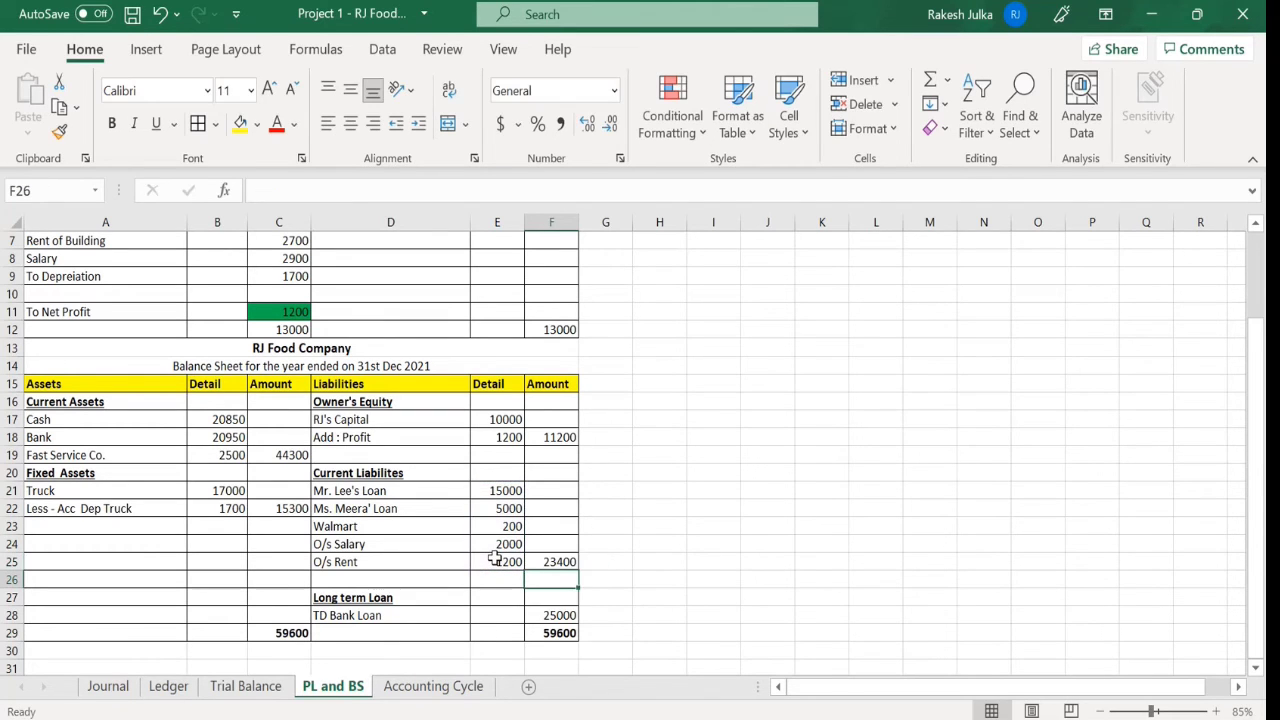
{"action": "left_click", "coordinate": [270, 633]}
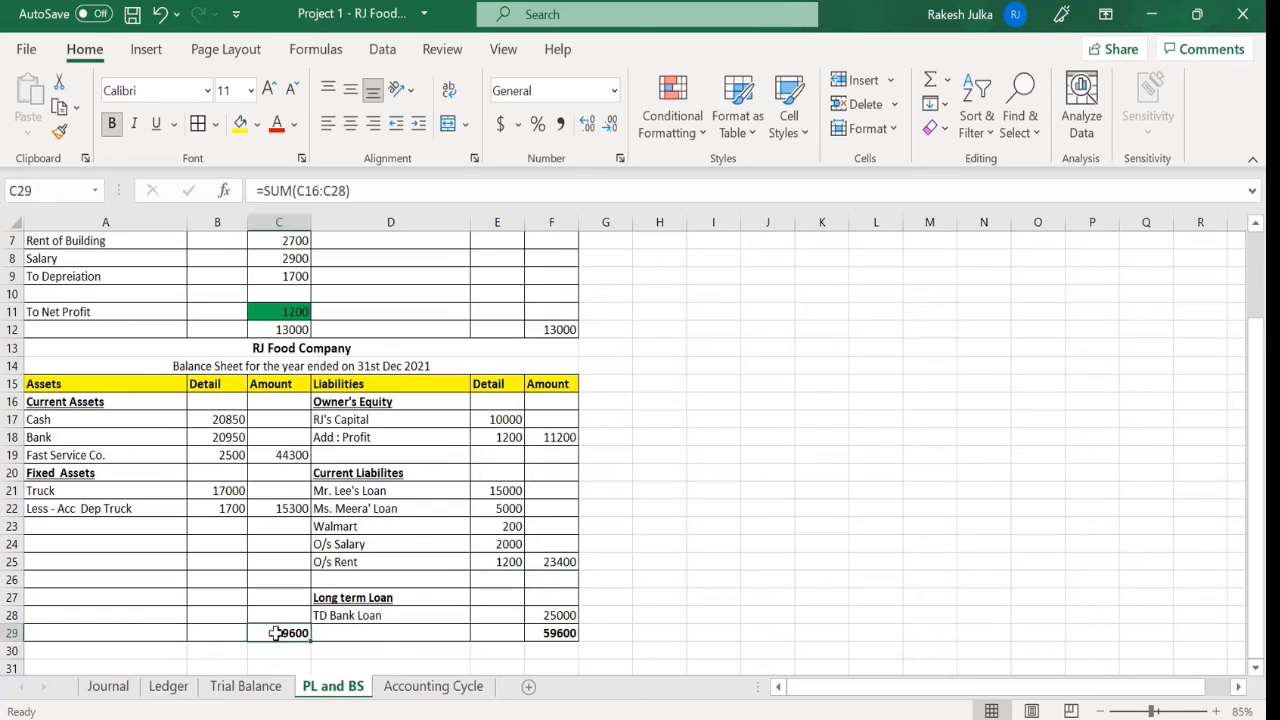
{"action": "key", "text": "ctrl+s"}
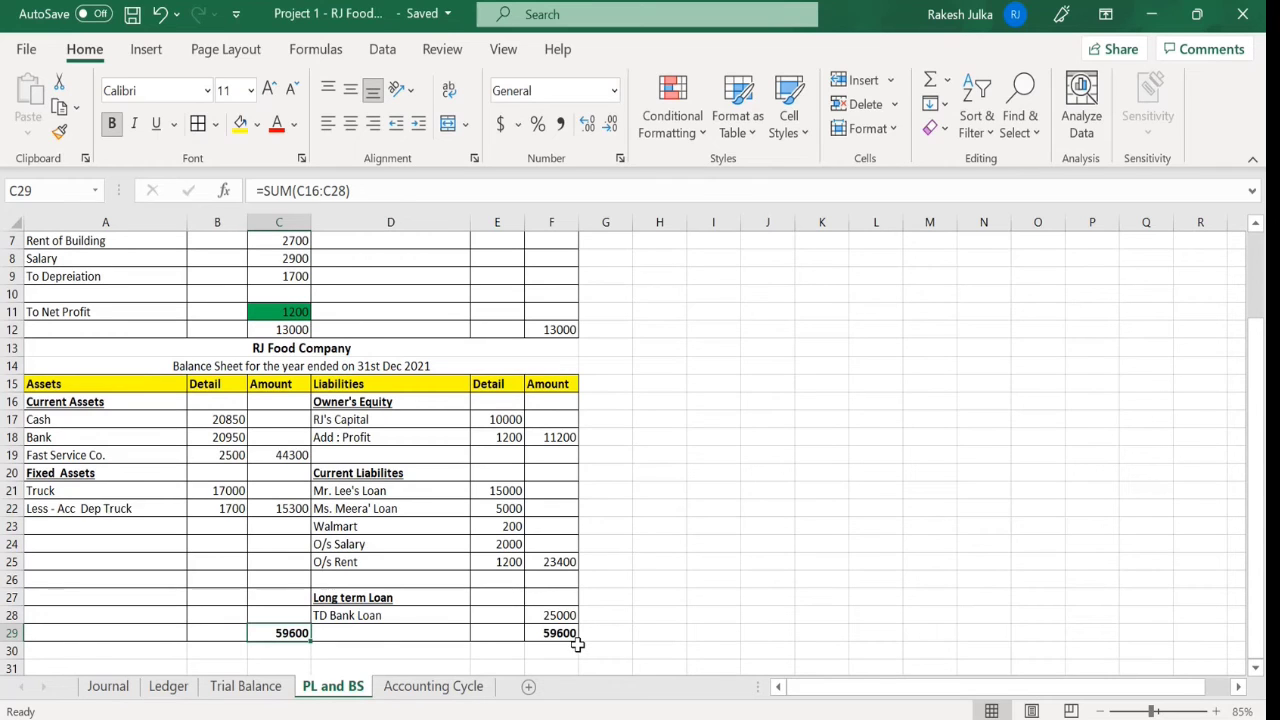
- Review the net profit and the Salary 2900 and Rent expense rows, then go to the Journal sheet
{"action": "scroll", "coordinate": [398, 443], "scroll_direction": "up", "scroll_amount": 1}
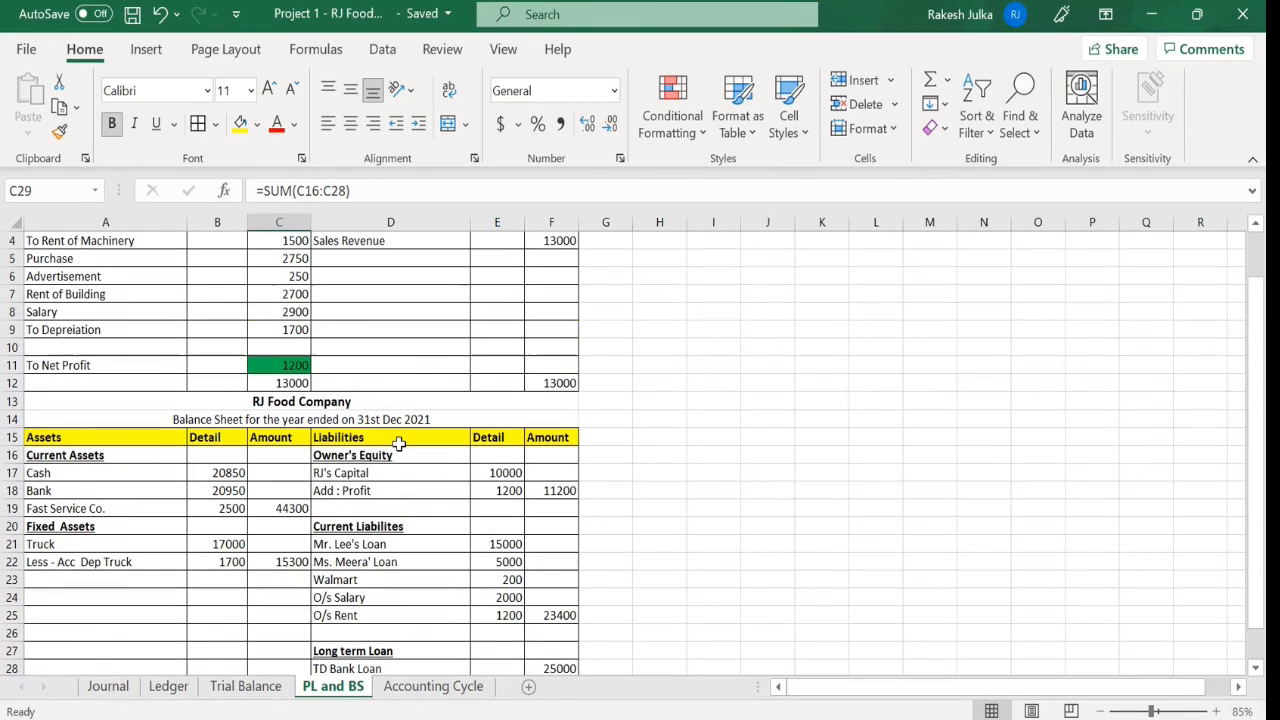
{"action": "key", "text": "Up"}
{"action": "key", "text": "Up"}
{"action": "key", "text": "Up"}
{"action": "key", "text": "Up"}
{"action": "key", "text": "Up"}
{"action": "key", "text": "Up"}
{"action": "key", "text": "Up"}
{"action": "key", "text": "Up"}
{"action": "key", "text": "Up"}
{"action": "key", "text": "Up"}
{"action": "key", "text": "Up"}
{"action": "key", "text": "Up"}
{"action": "key", "text": "Up"}
{"action": "key", "text": "Up"}
{"action": "key", "text": "Up"}
{"action": "key", "text": "Up"}
{"action": "key", "text": "Up"}
{"action": "key", "text": "Up"}
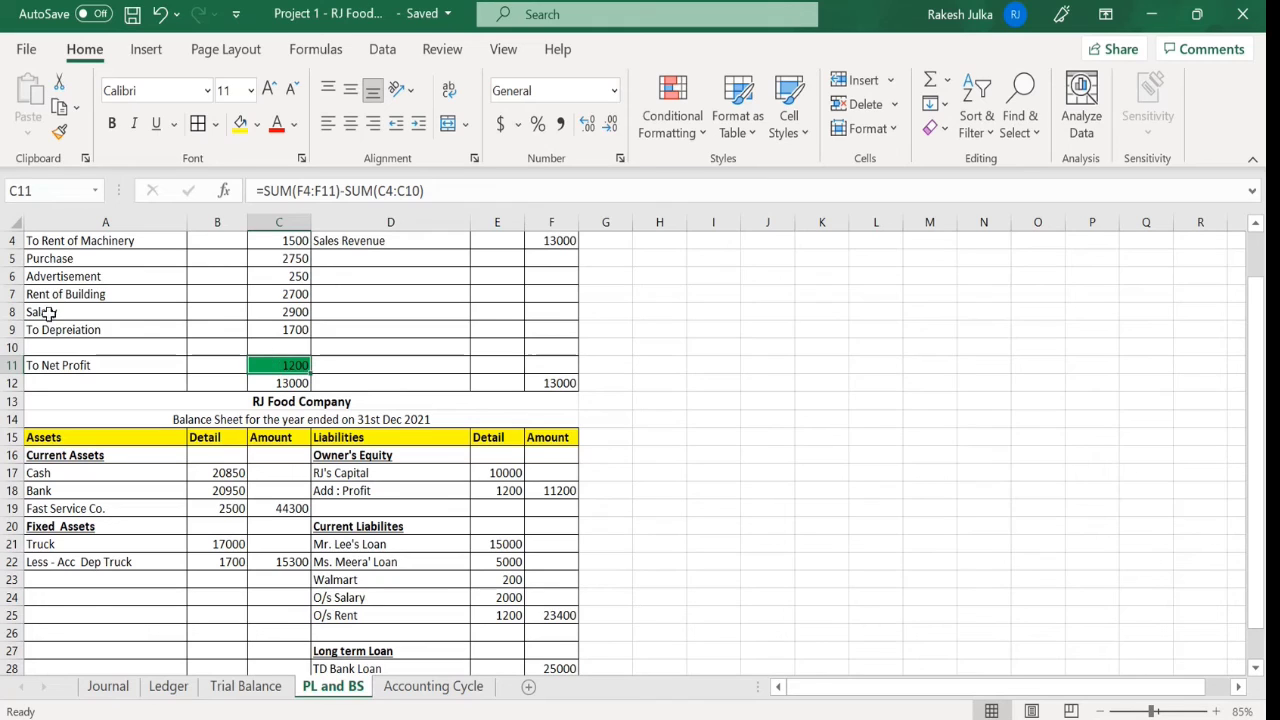
{"action": "left_click_drag", "start_coordinate": [40, 313], "coordinate": [310, 316]}
{"action": "left_click_drag", "start_coordinate": [149, 291], "coordinate": [277, 297]}
{"action": "left_click", "coordinate": [258, 316]}
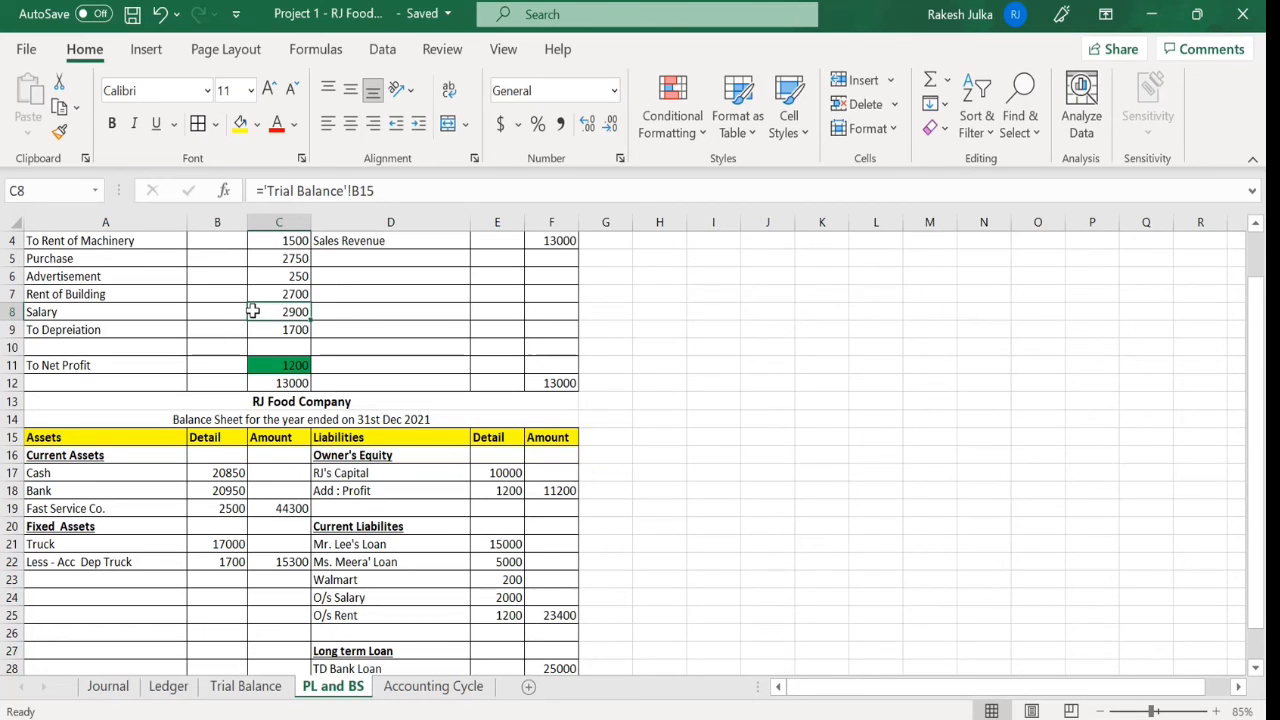
{"action": "left_click", "coordinate": [110, 688]}
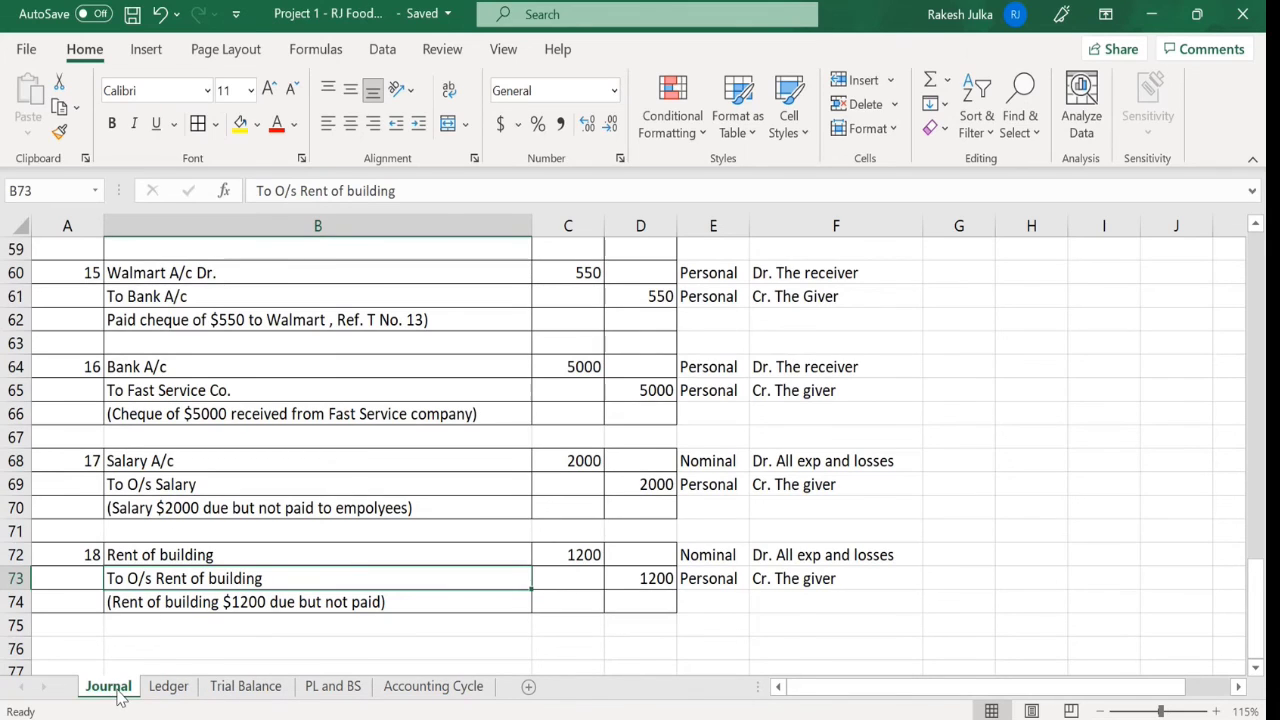
{"action": "left_click", "coordinate": [160, 690]}
{"action": "left_click", "coordinate": [246, 690]}
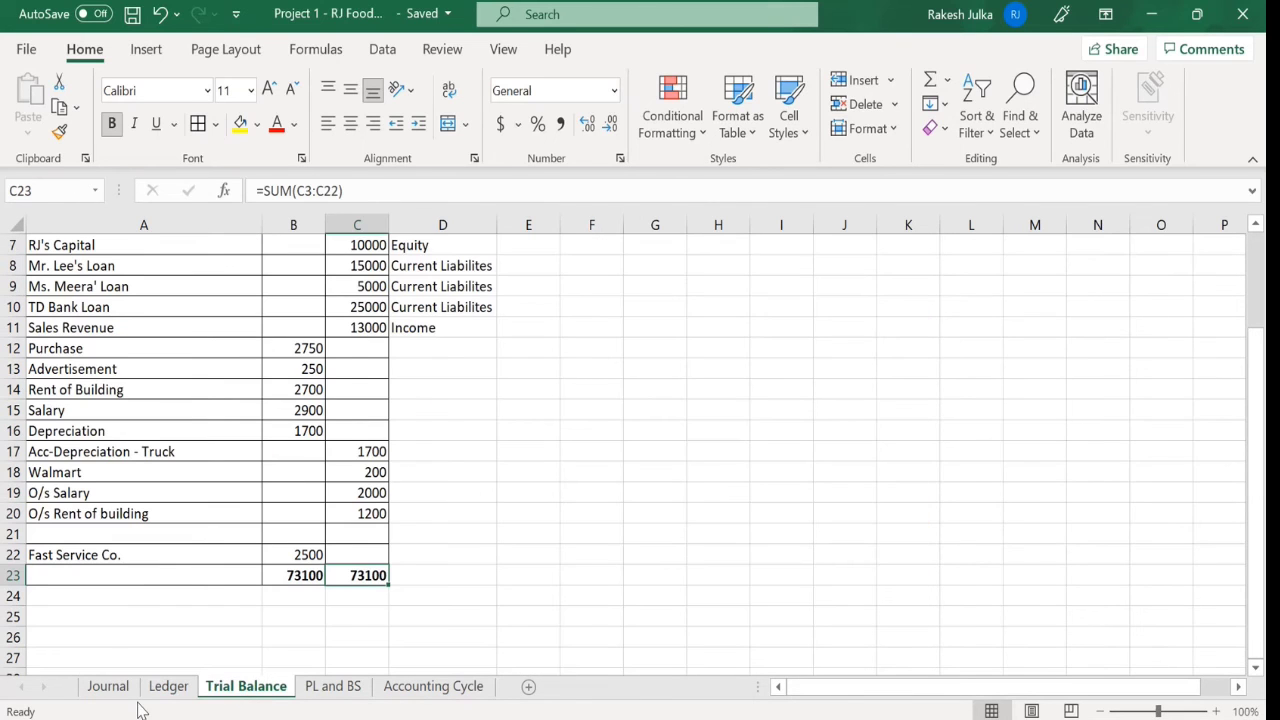
{"action": "left_click", "coordinate": [116, 690]}
{"action": "left_click", "coordinate": [168, 688]}
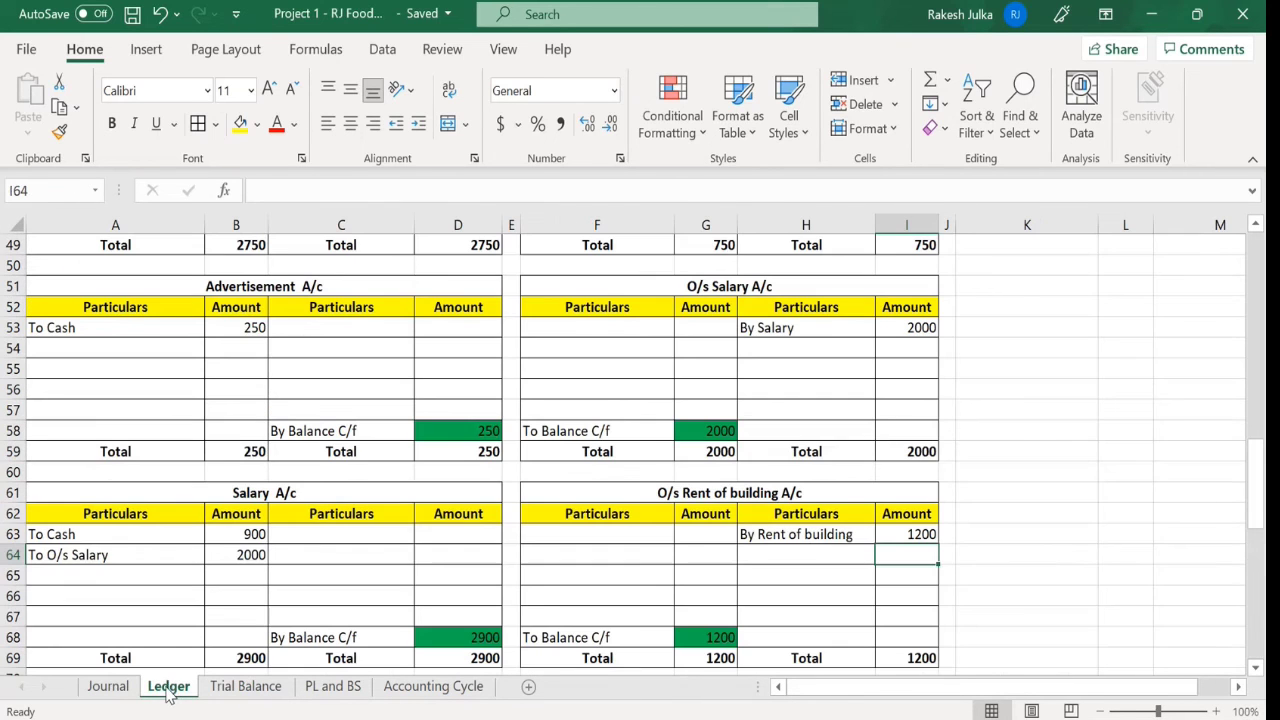
{"action": "left_click", "coordinate": [246, 688]}
{"action": "left_click", "coordinate": [332, 690]}
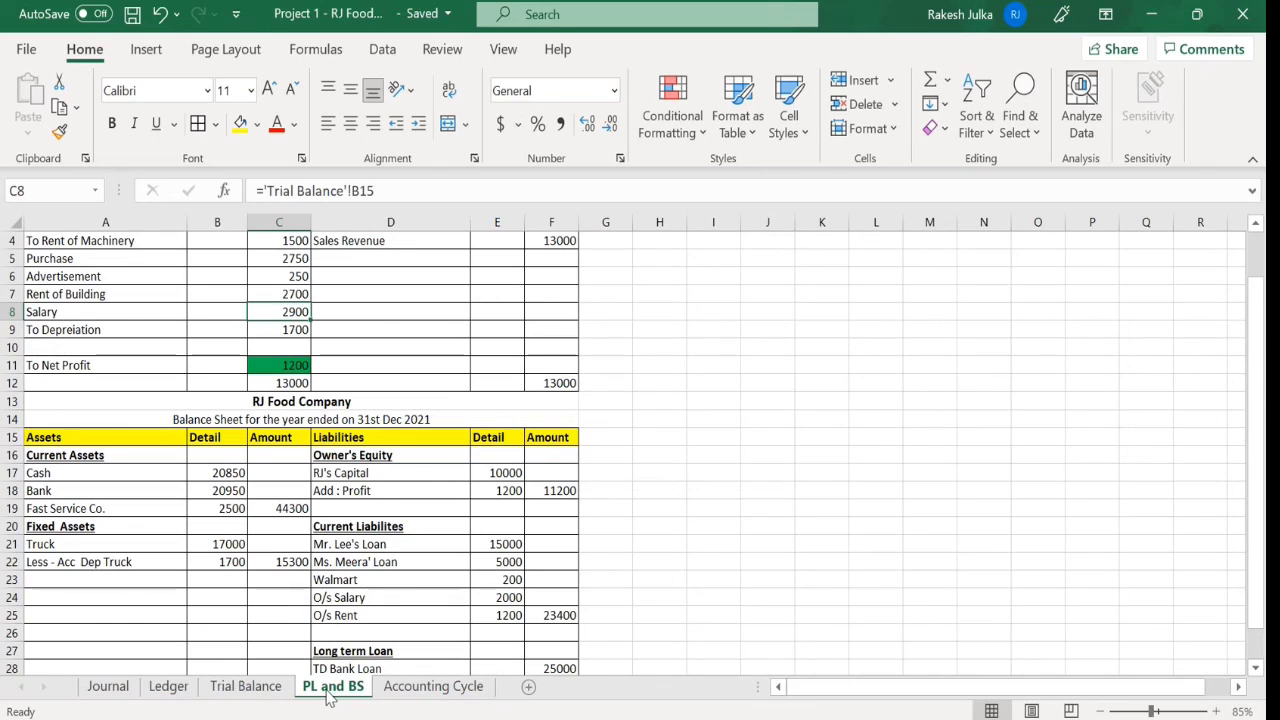
{"action": "left_click", "coordinate": [436, 688]}
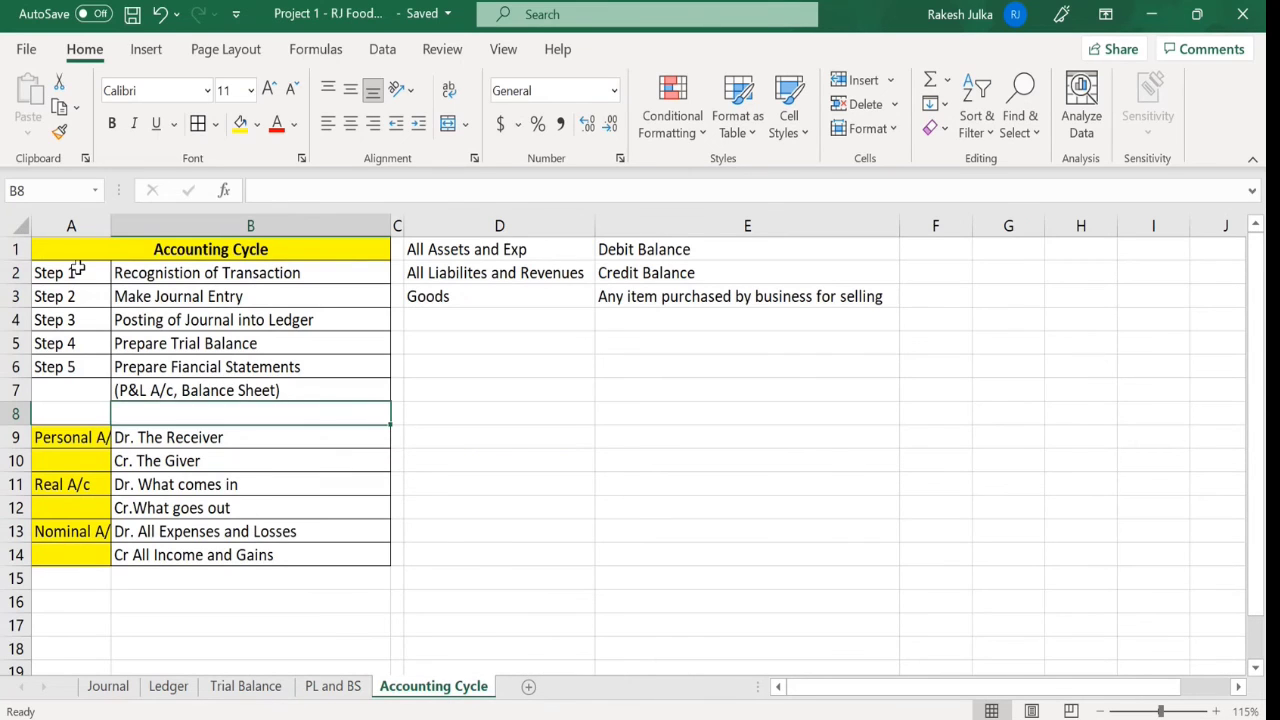
{"action": "left_click_drag", "start_coordinate": [75, 270], "coordinate": [262, 393]}
{"action": "left_click", "coordinate": [278, 458]}
{"action": "left_click_drag", "start_coordinate": [70, 437], "coordinate": [279, 548]}
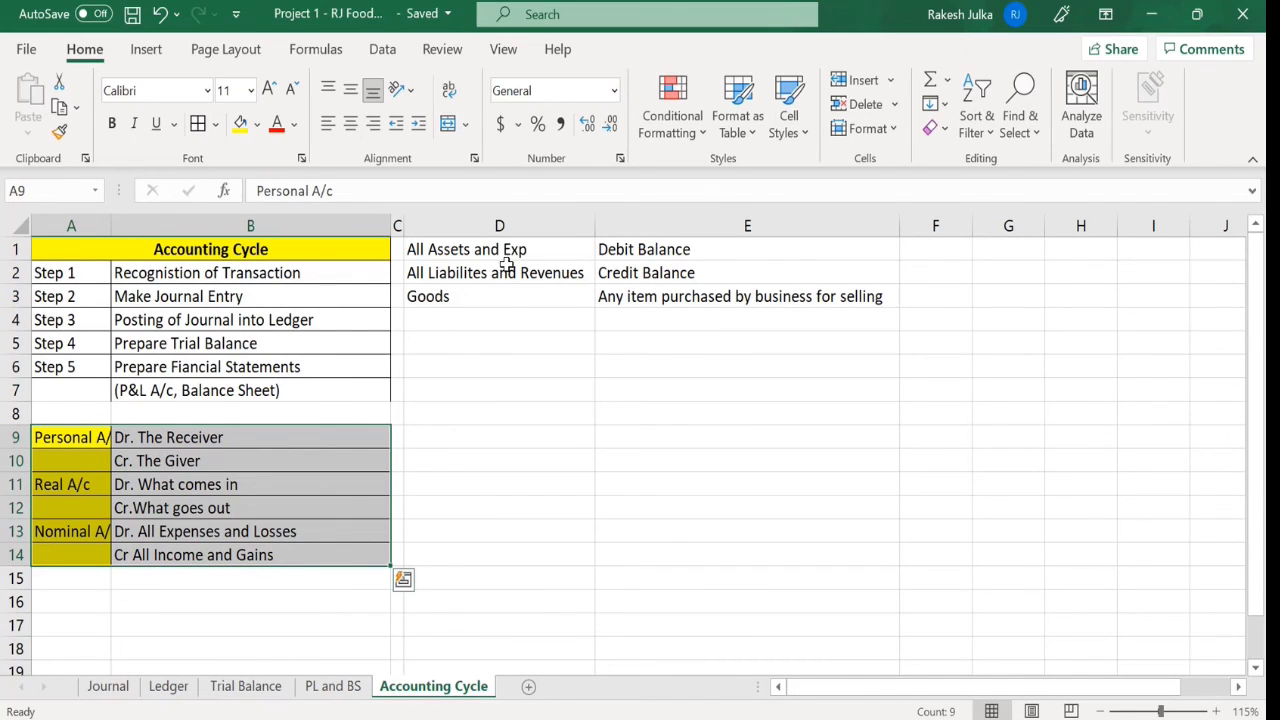
{"action": "left_click_drag", "start_coordinate": [468, 248], "coordinate": [795, 300]}
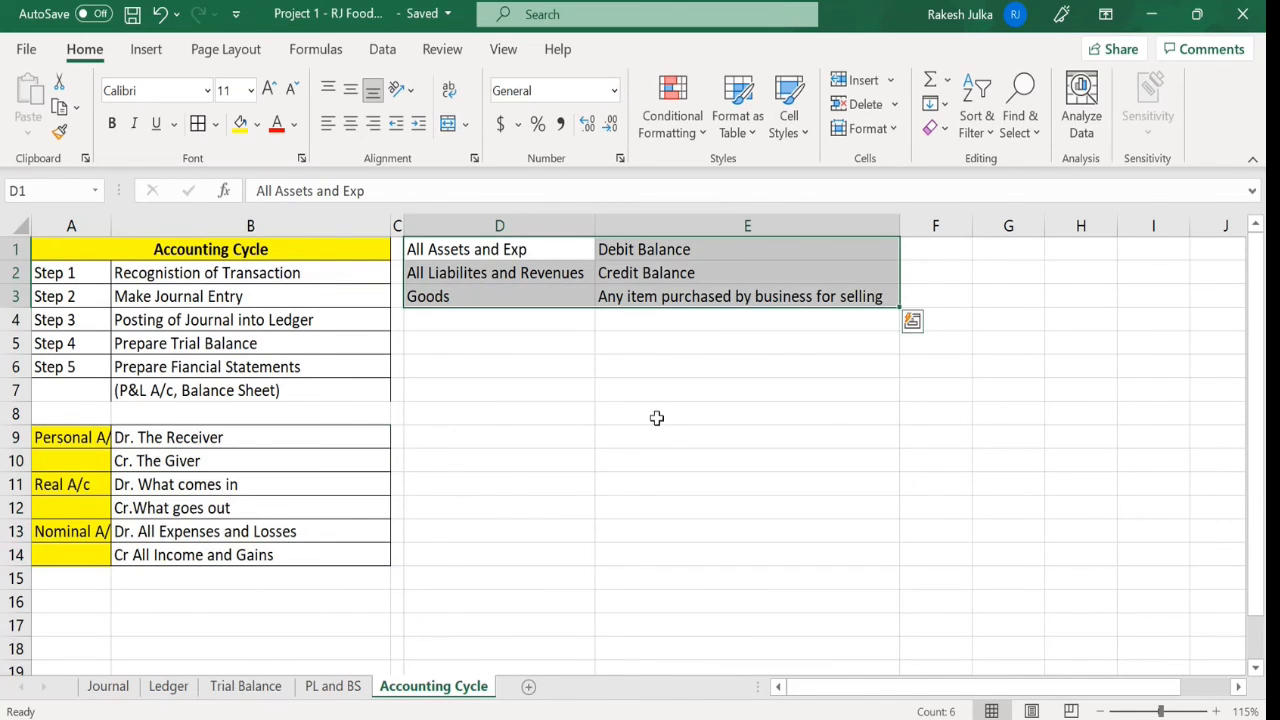
{"action": "left_click", "coordinate": [655, 413]}
{"action": "left_click_drag", "start_coordinate": [71, 250], "coordinate": [150, 550]}
{"action": "left_click_drag", "start_coordinate": [234, 249], "coordinate": [585, 545]}
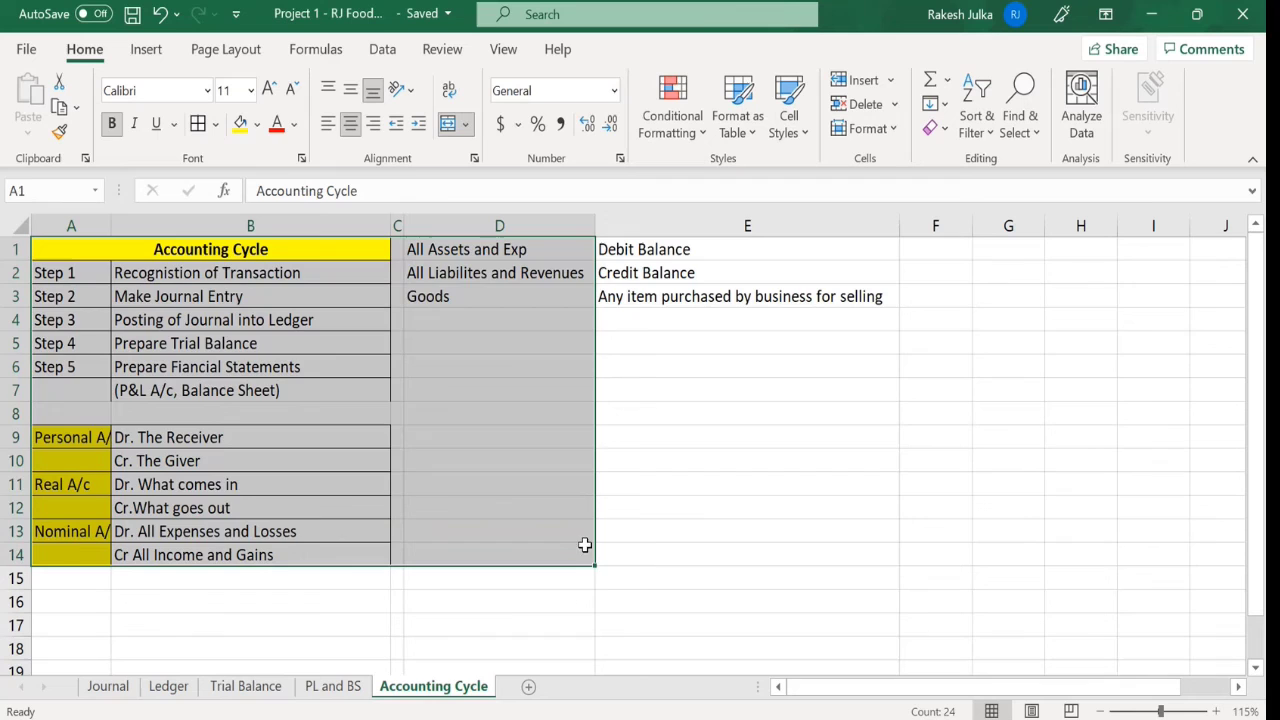
{"action": "left_click", "coordinate": [654, 537]}
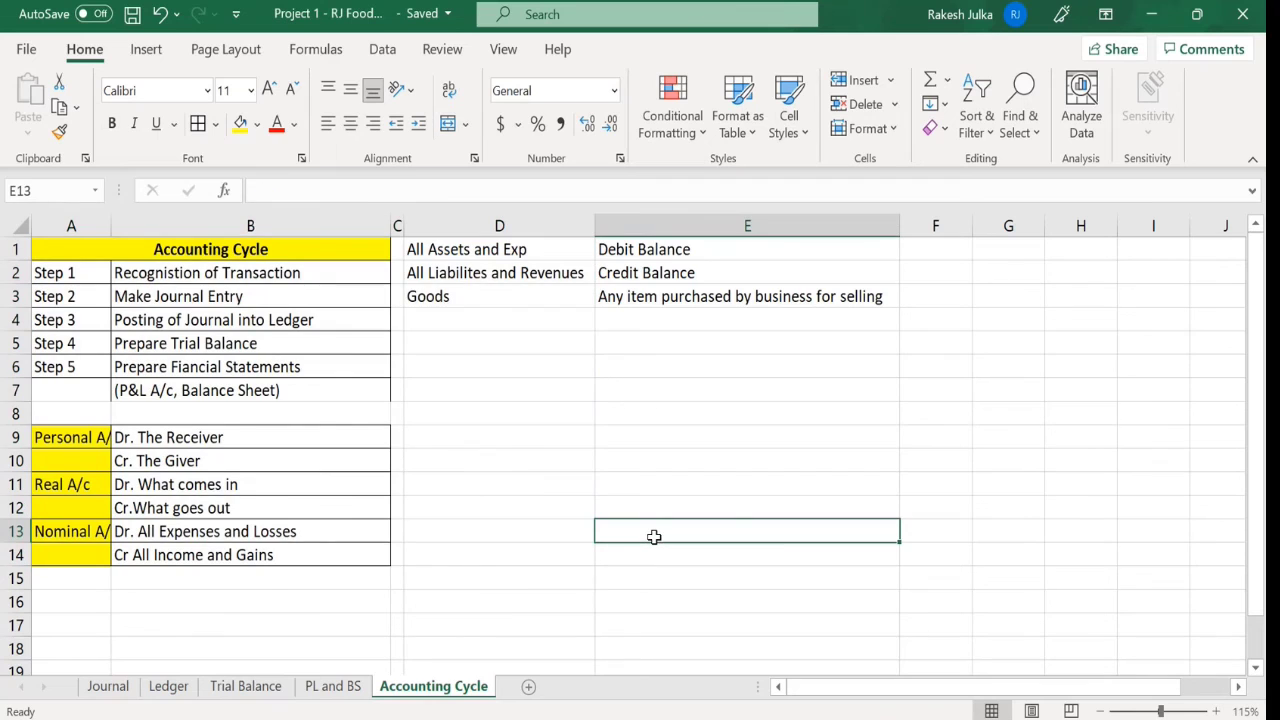
{"action": "left_click", "coordinate": [108, 686]}
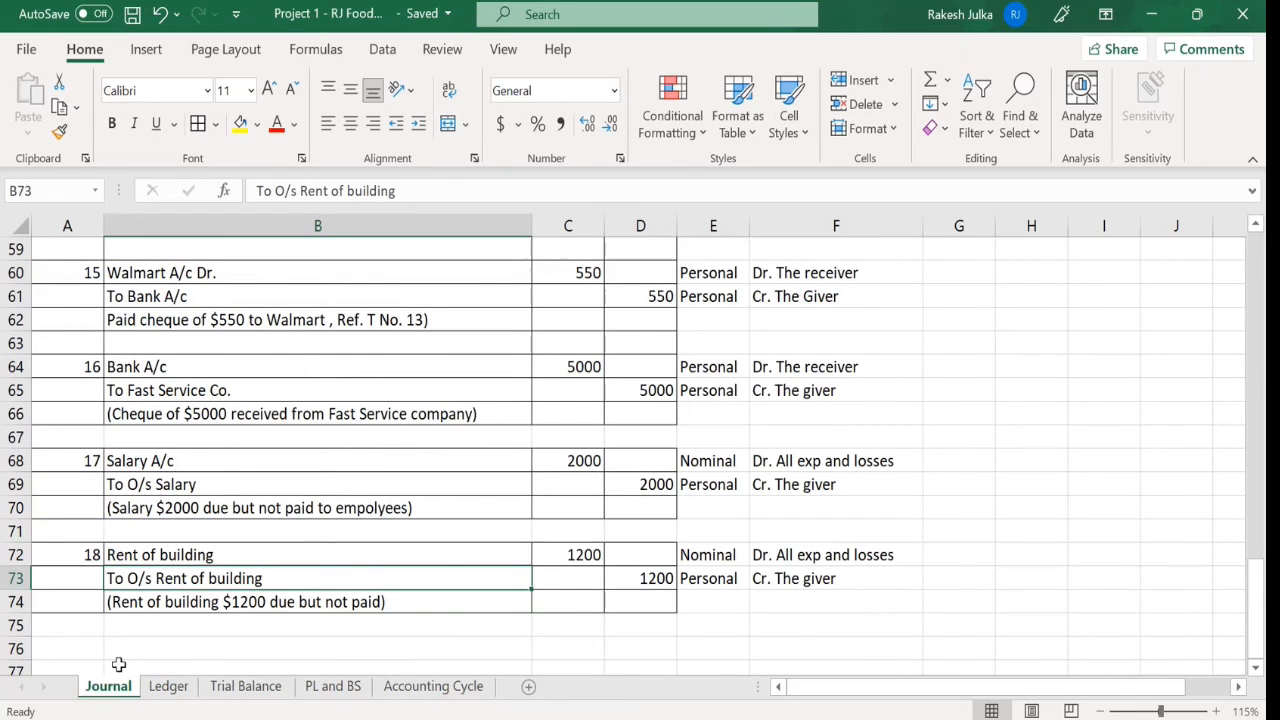